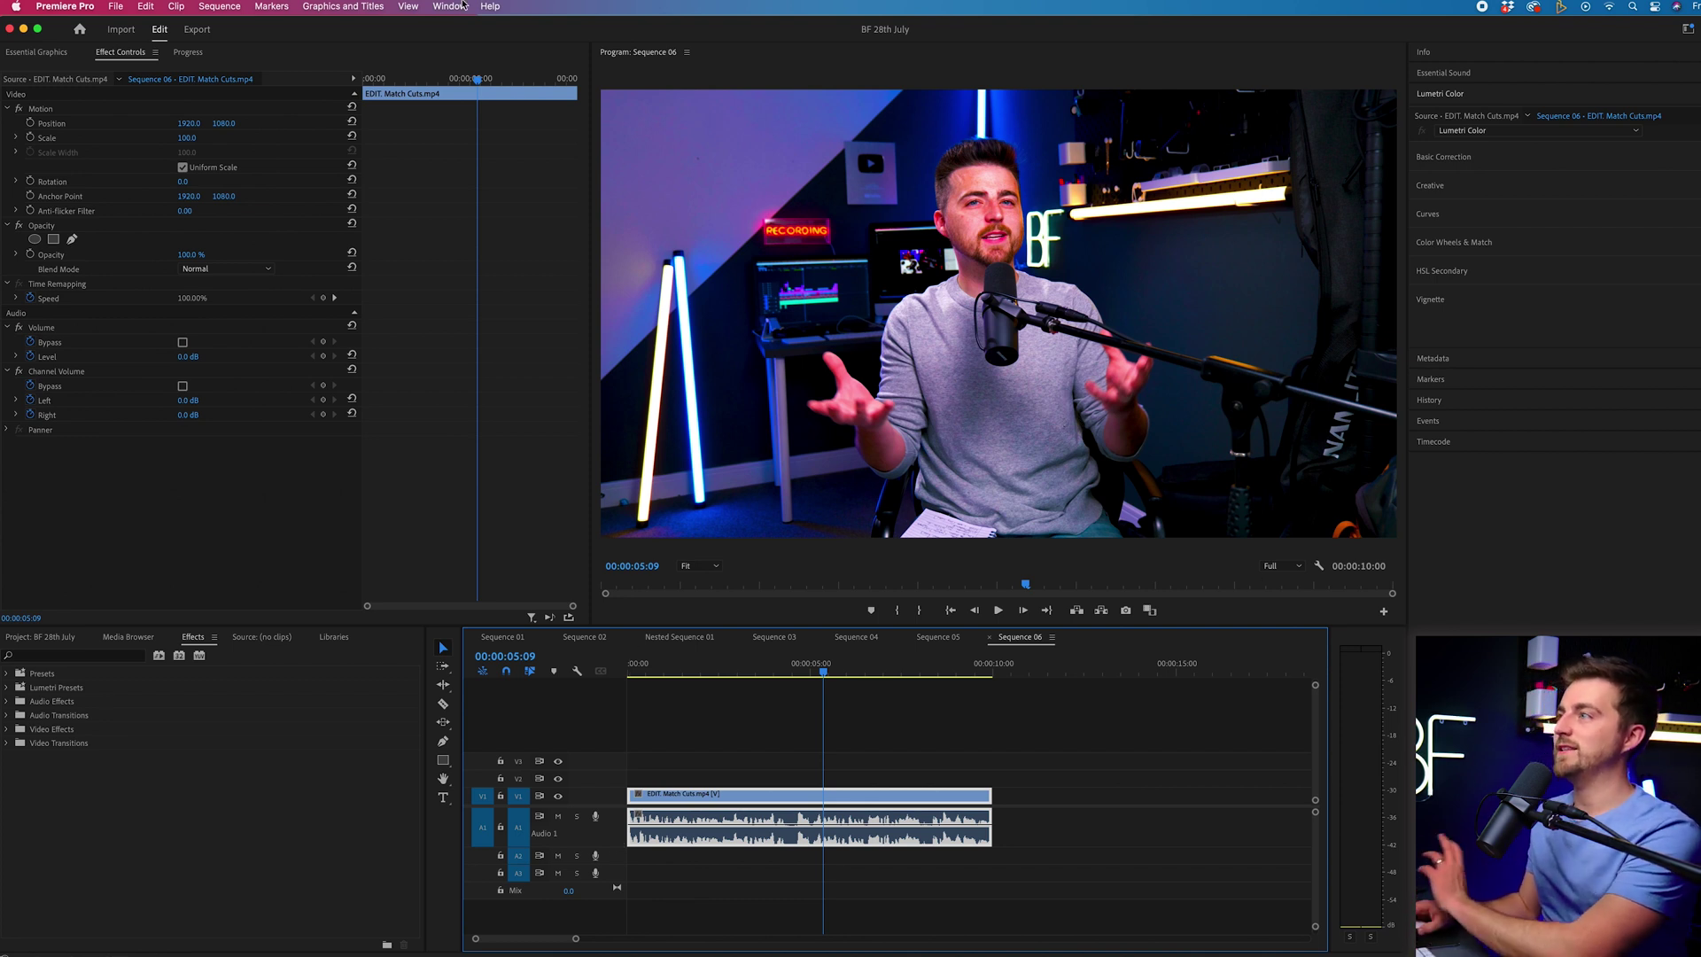
Show the Text panel from the Window menu and dock it into the left panel group
left_click(462, 5)
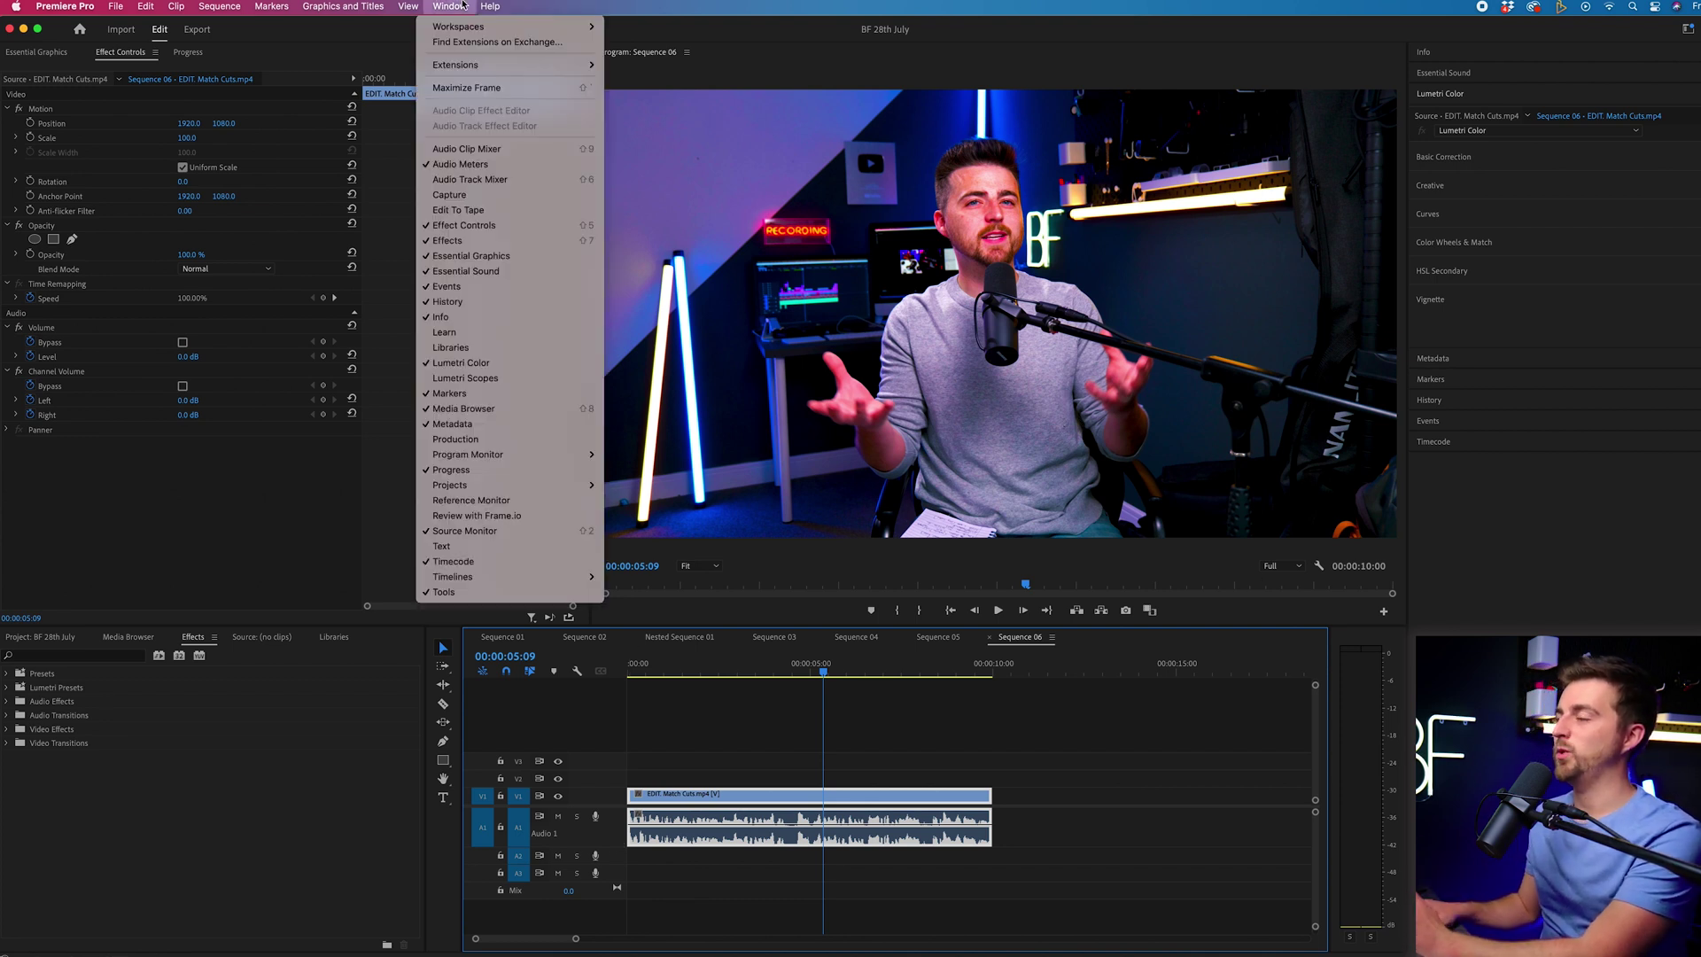
left_click(493, 548)
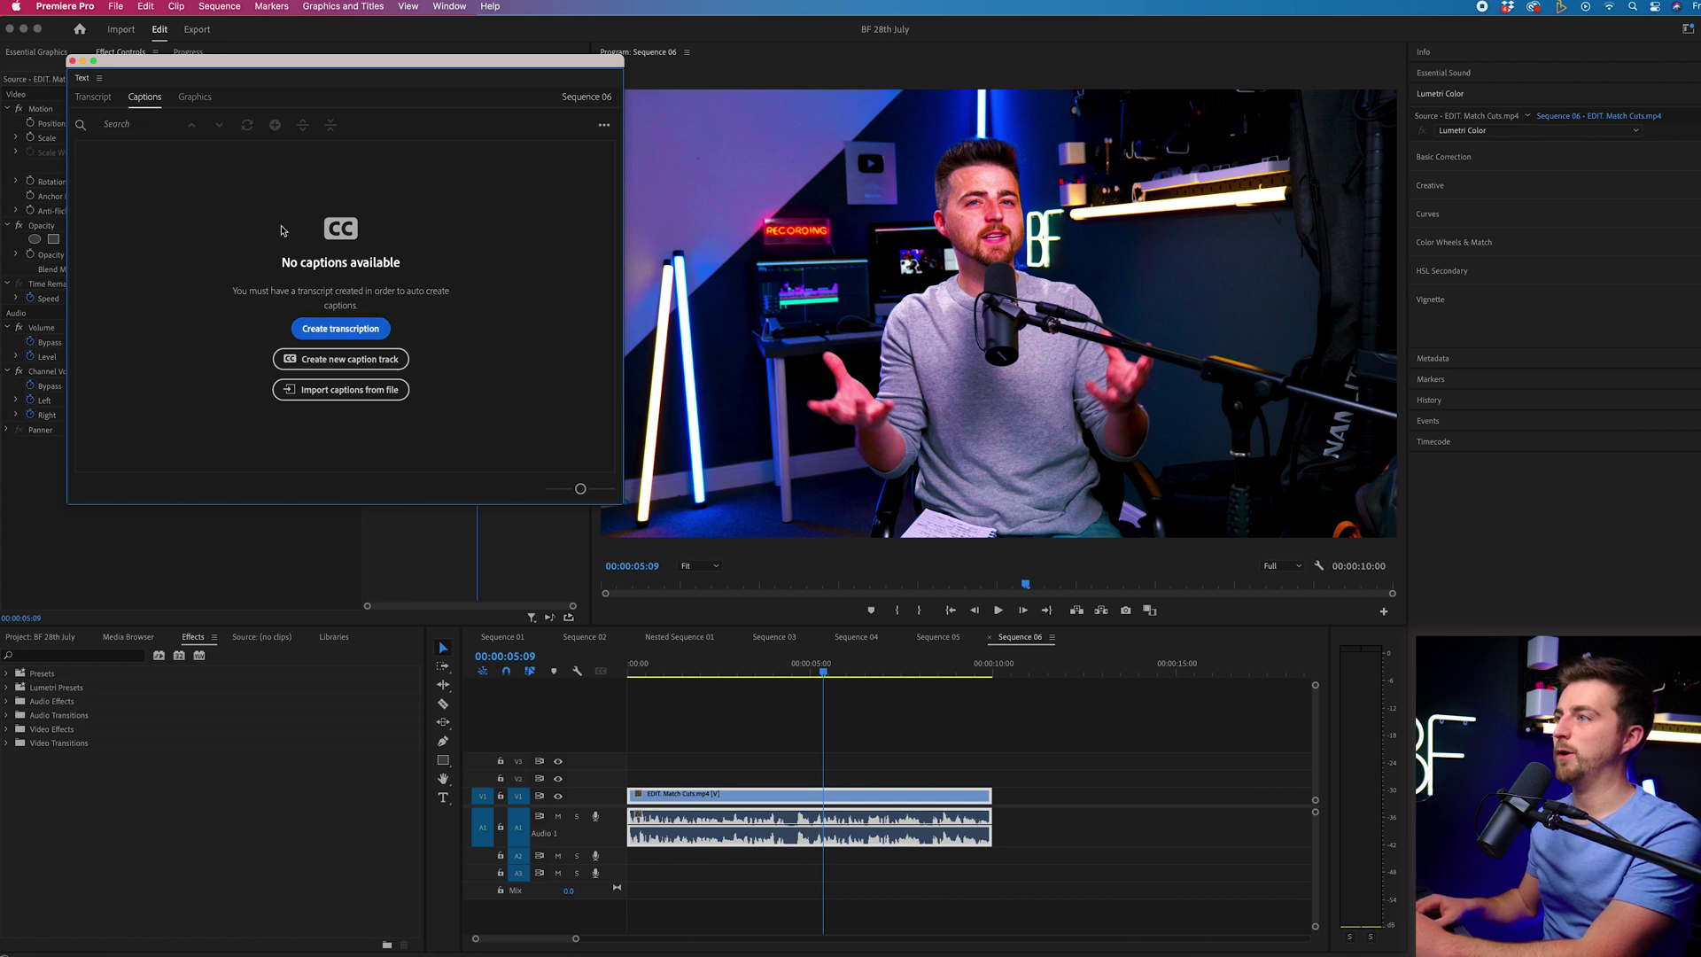
left_click_drag(139, 80, 228, 52)
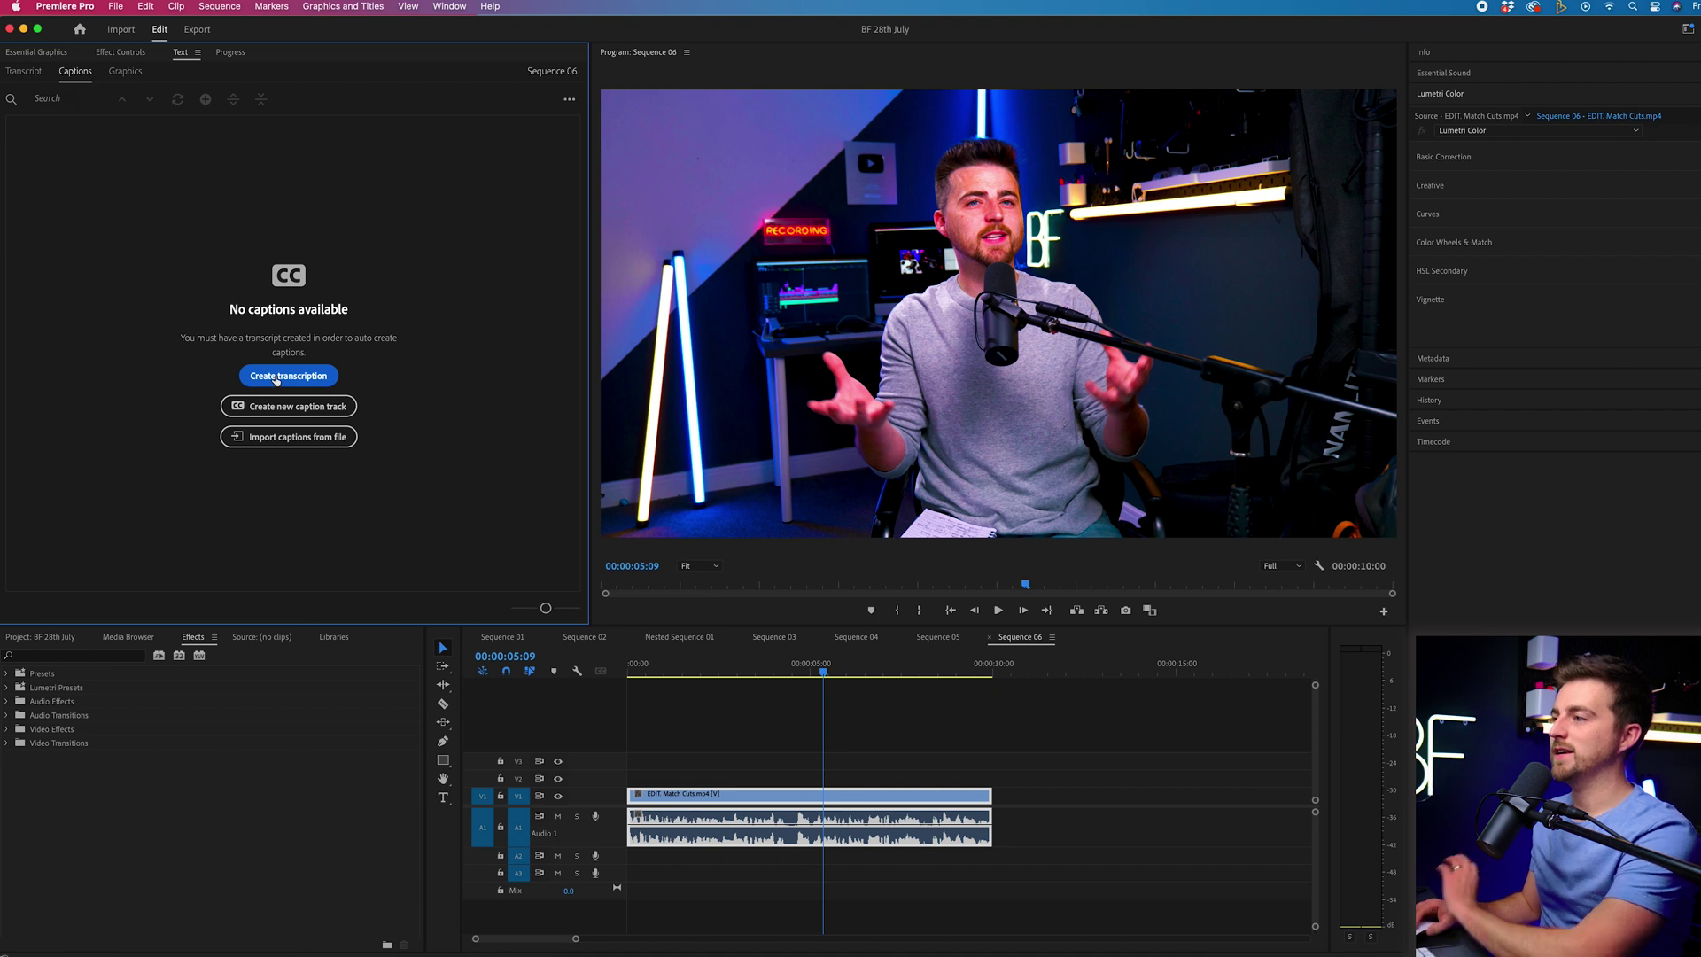
Set up a Sequence 06 transcript in English (UK) that analyses only the Audio 1 track
left_click(276, 378)
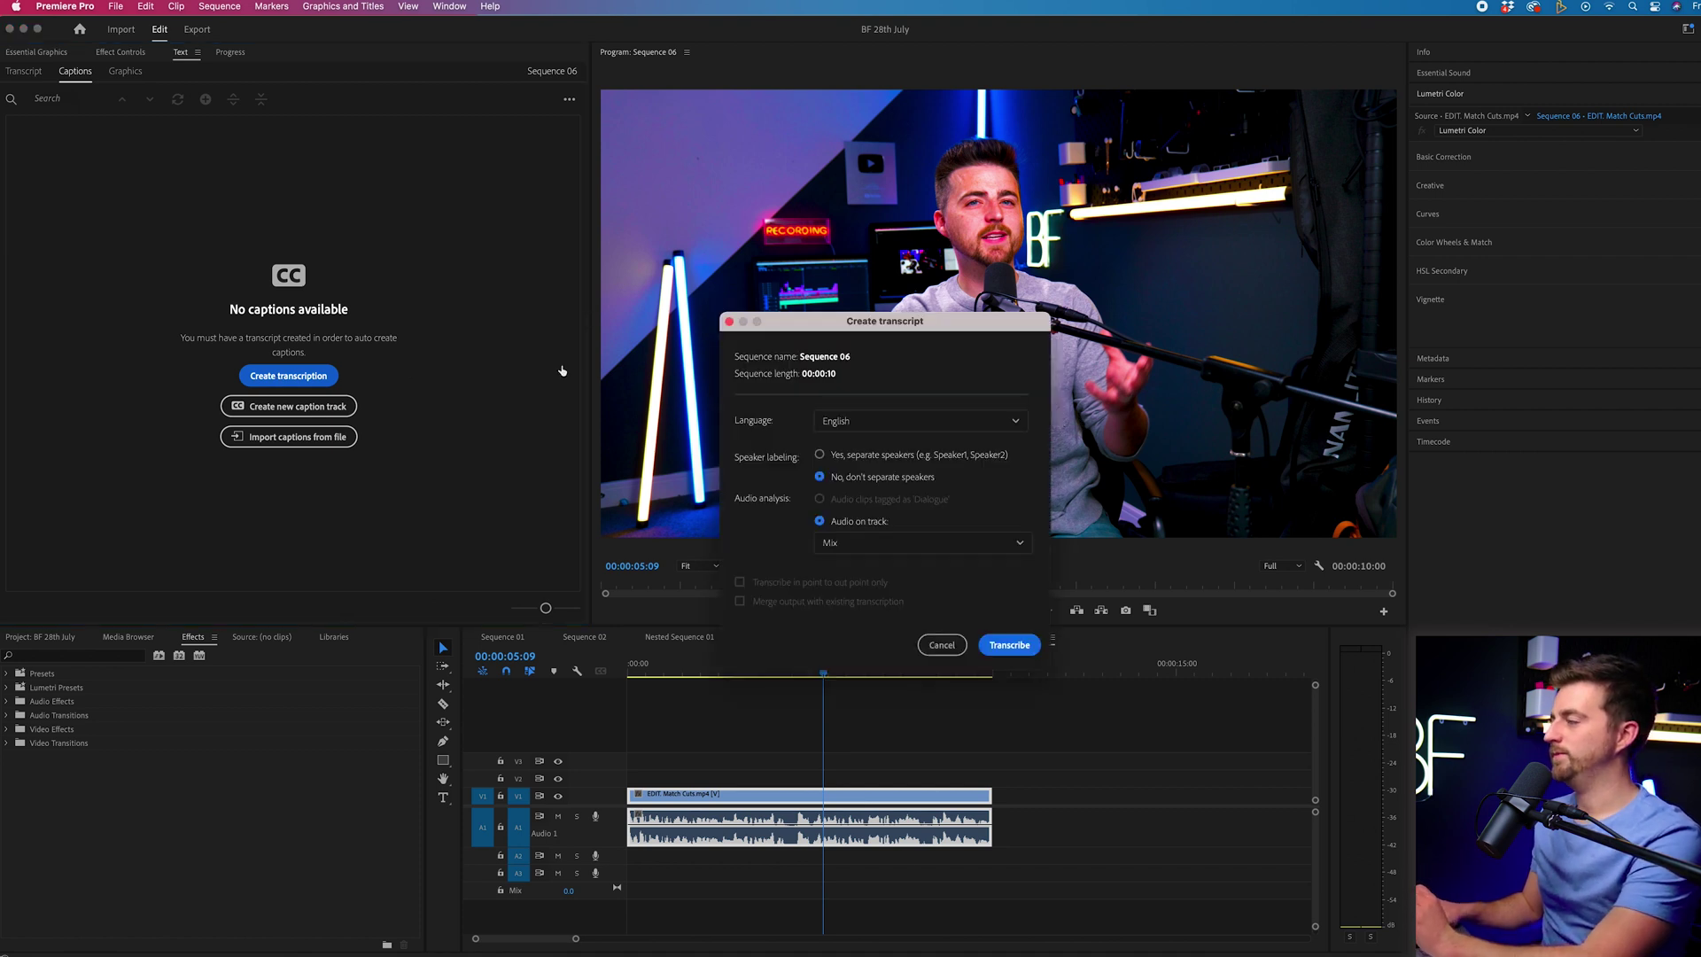
left_click(856, 422)
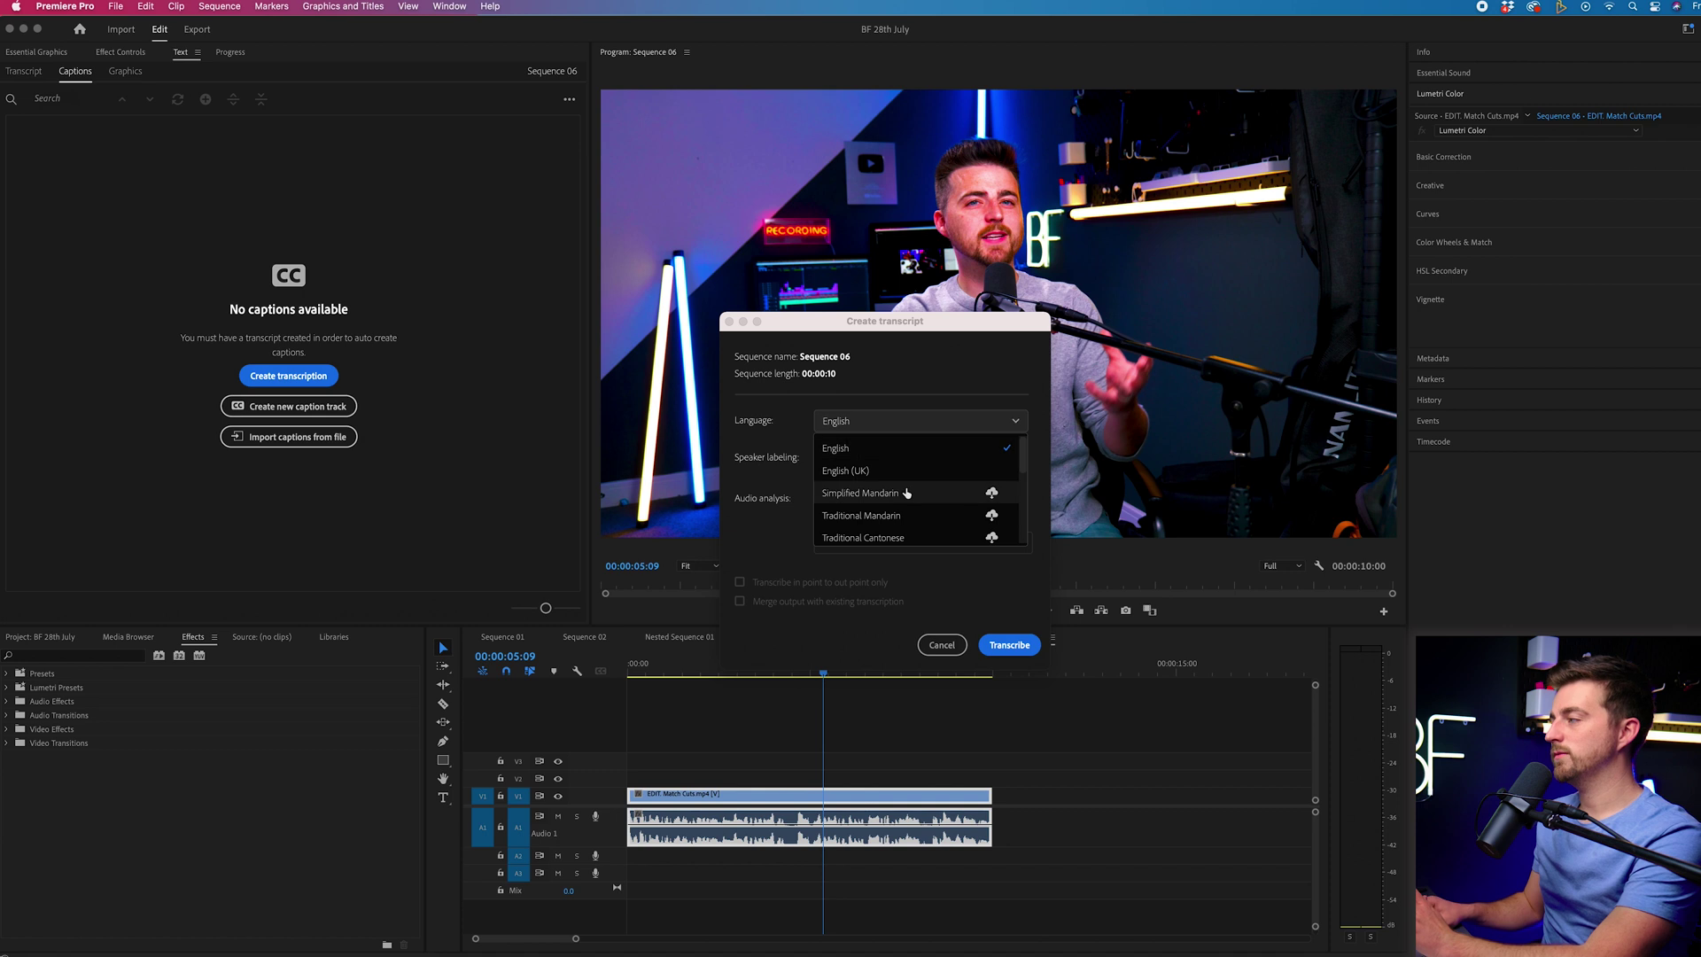
scroll(908, 493, "up", 1)
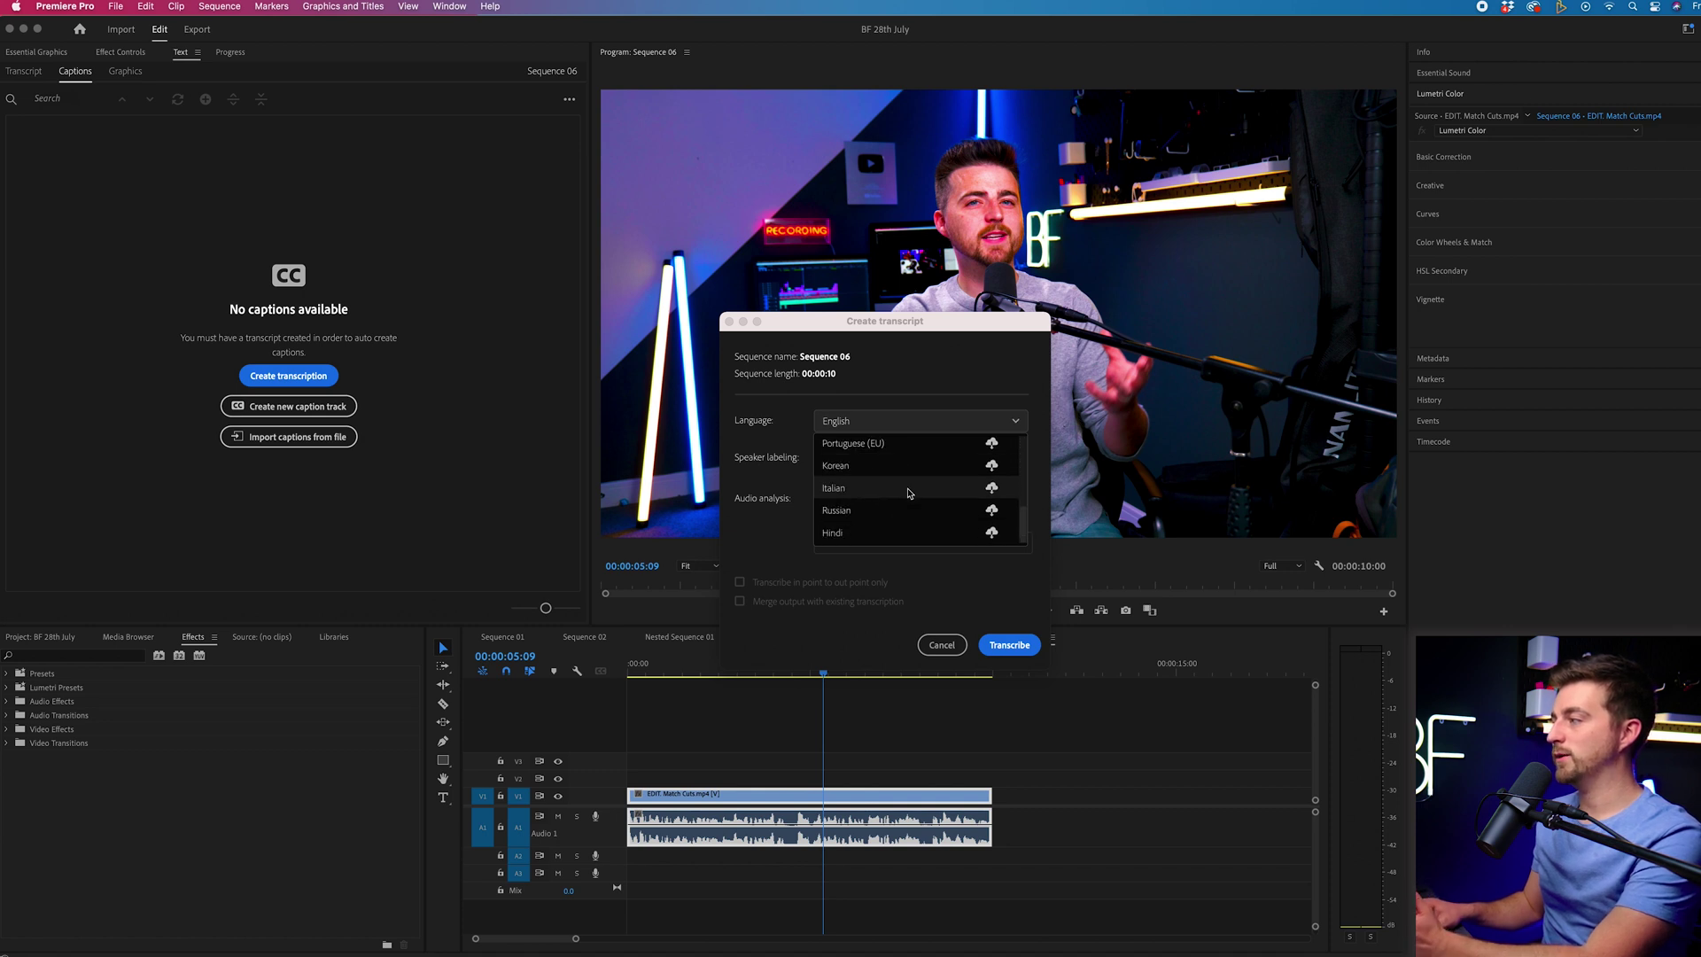
scroll(908, 494, "down", 1)
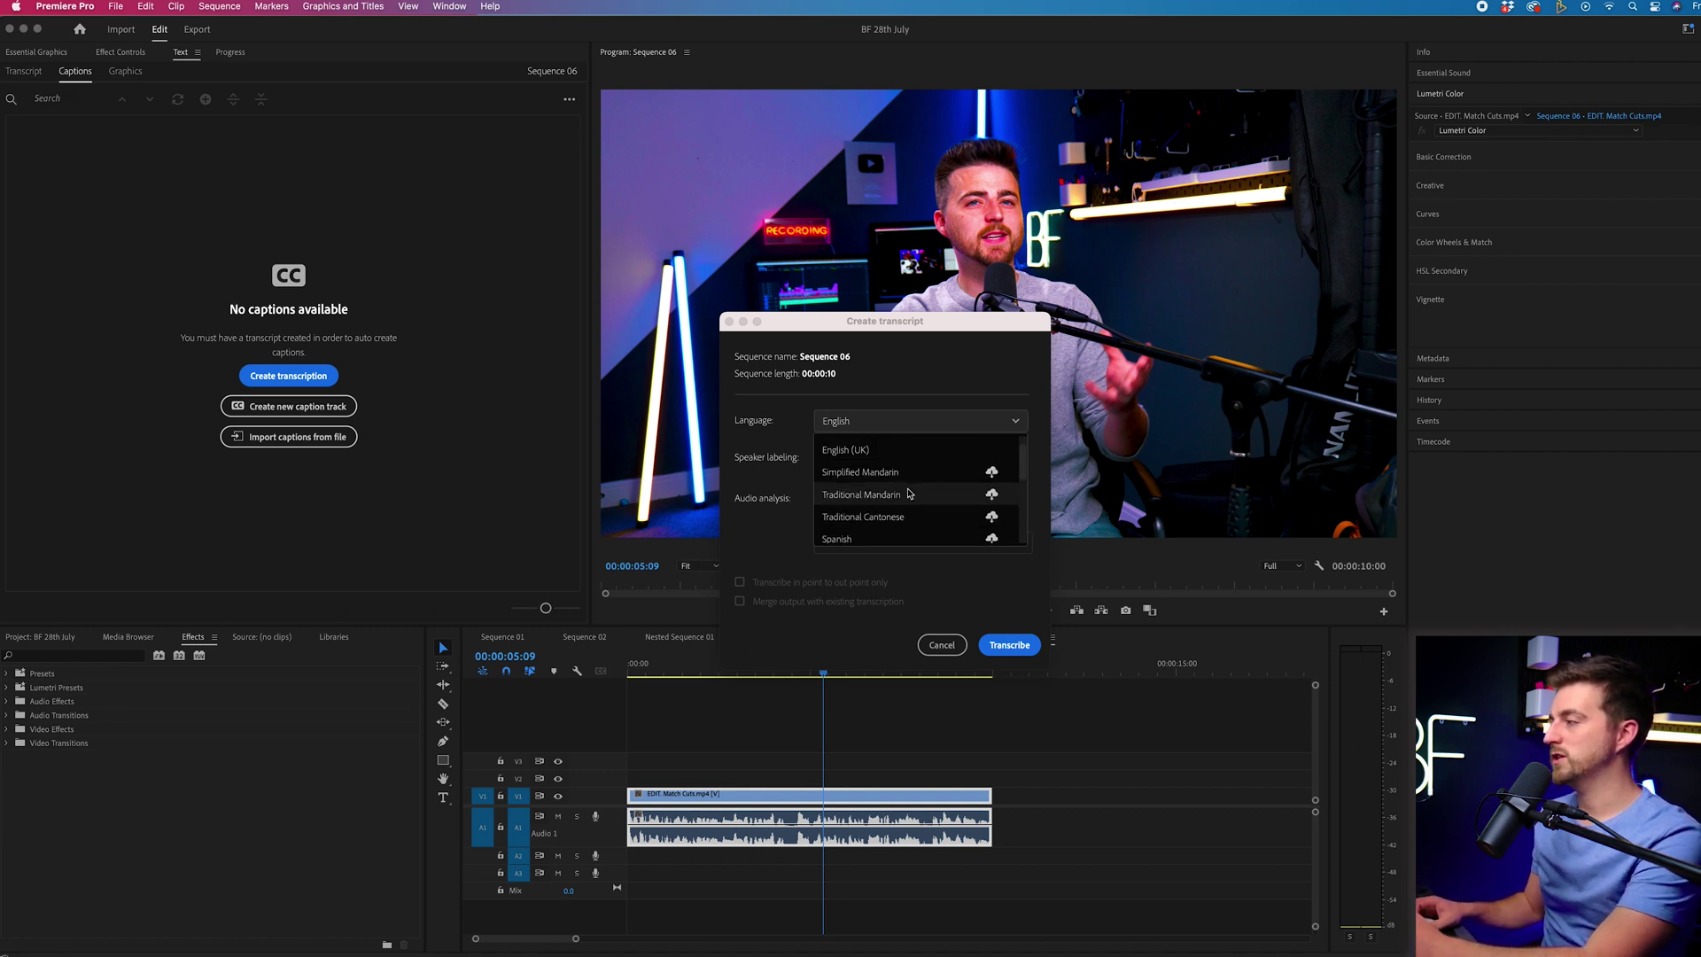
scroll(908, 494, "down", 4)
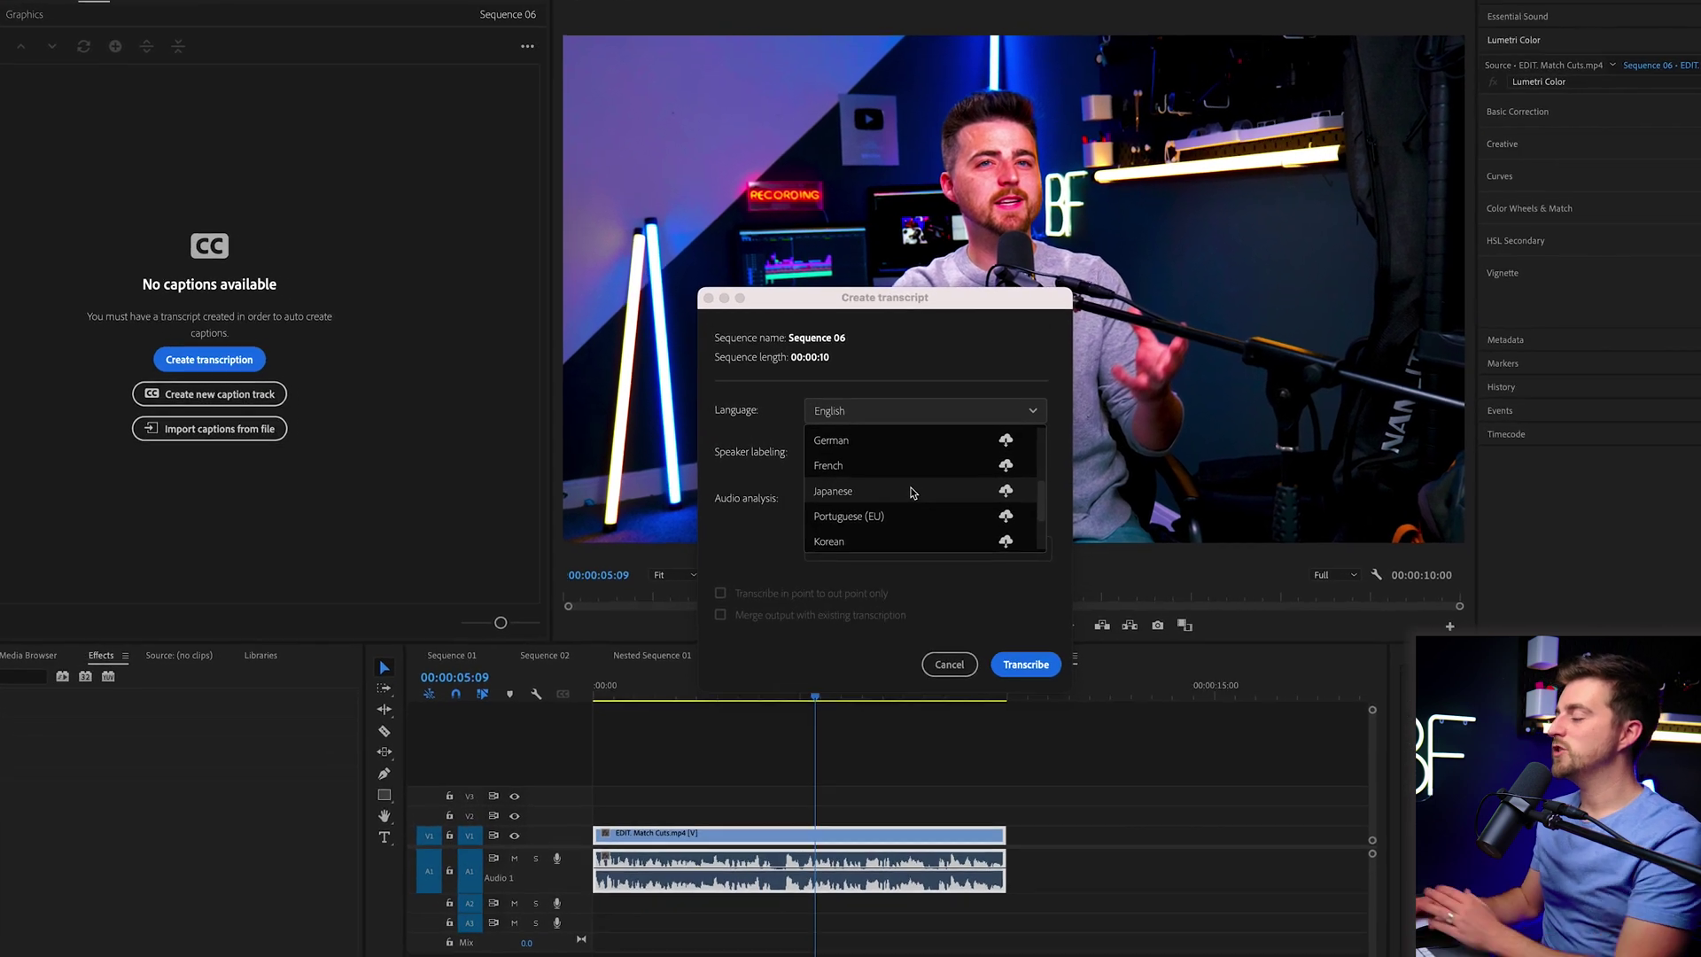
scroll(904, 487, "up", 5)
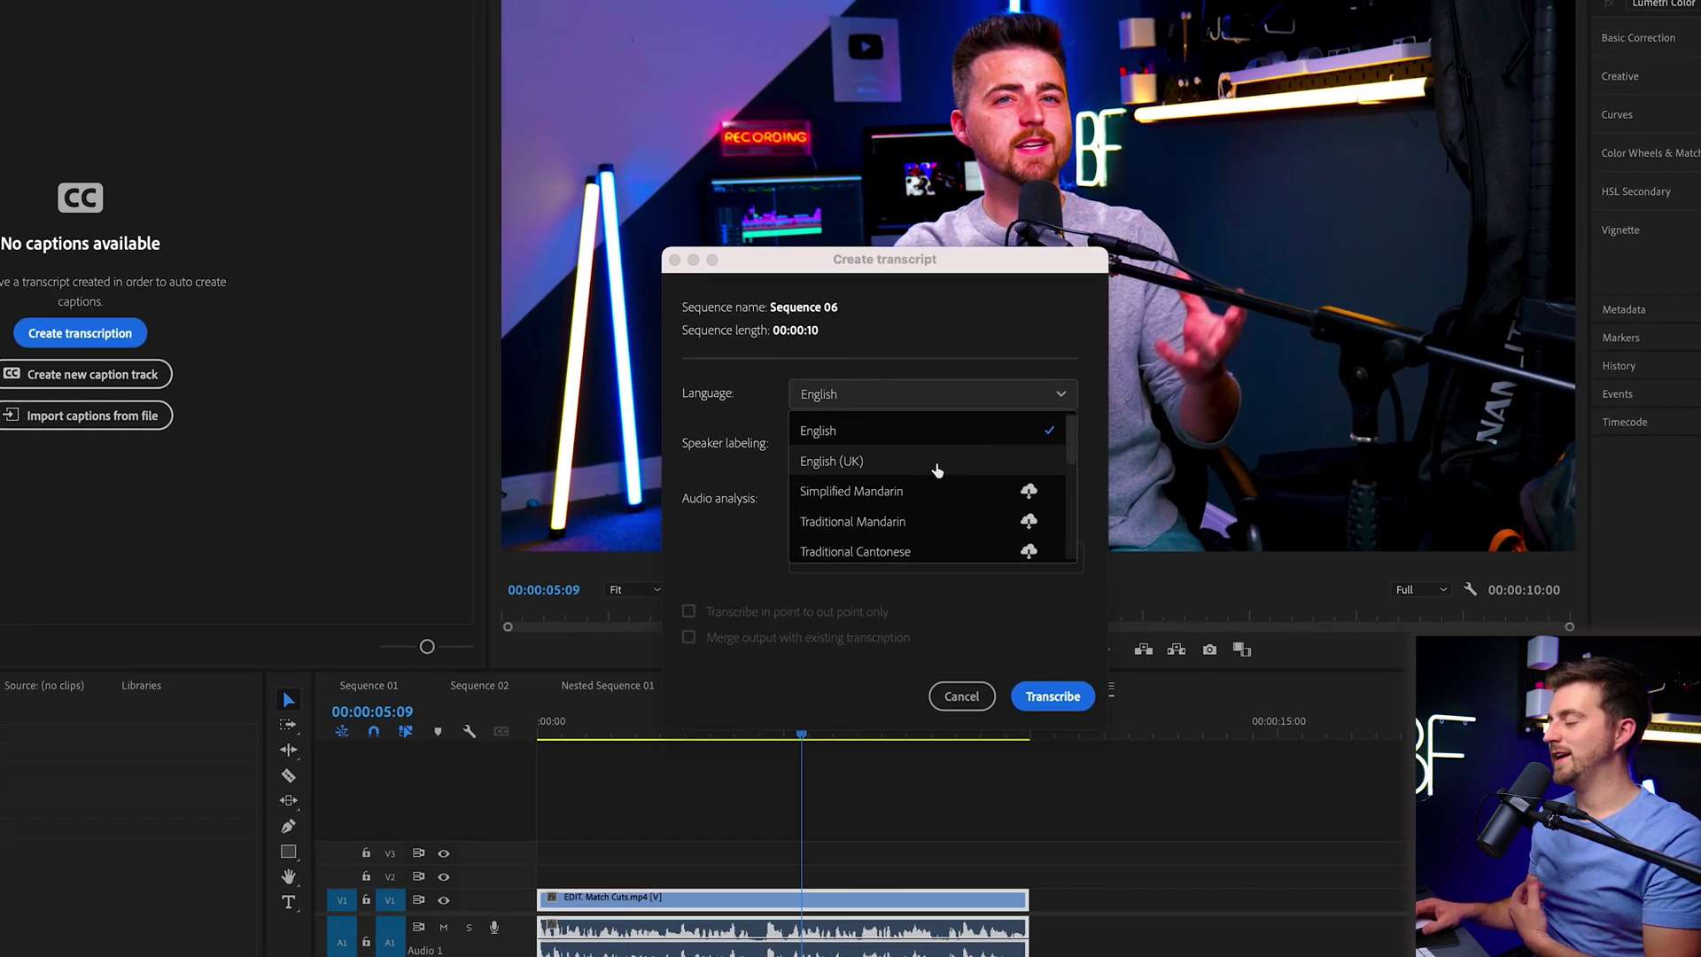
left_click(838, 464)
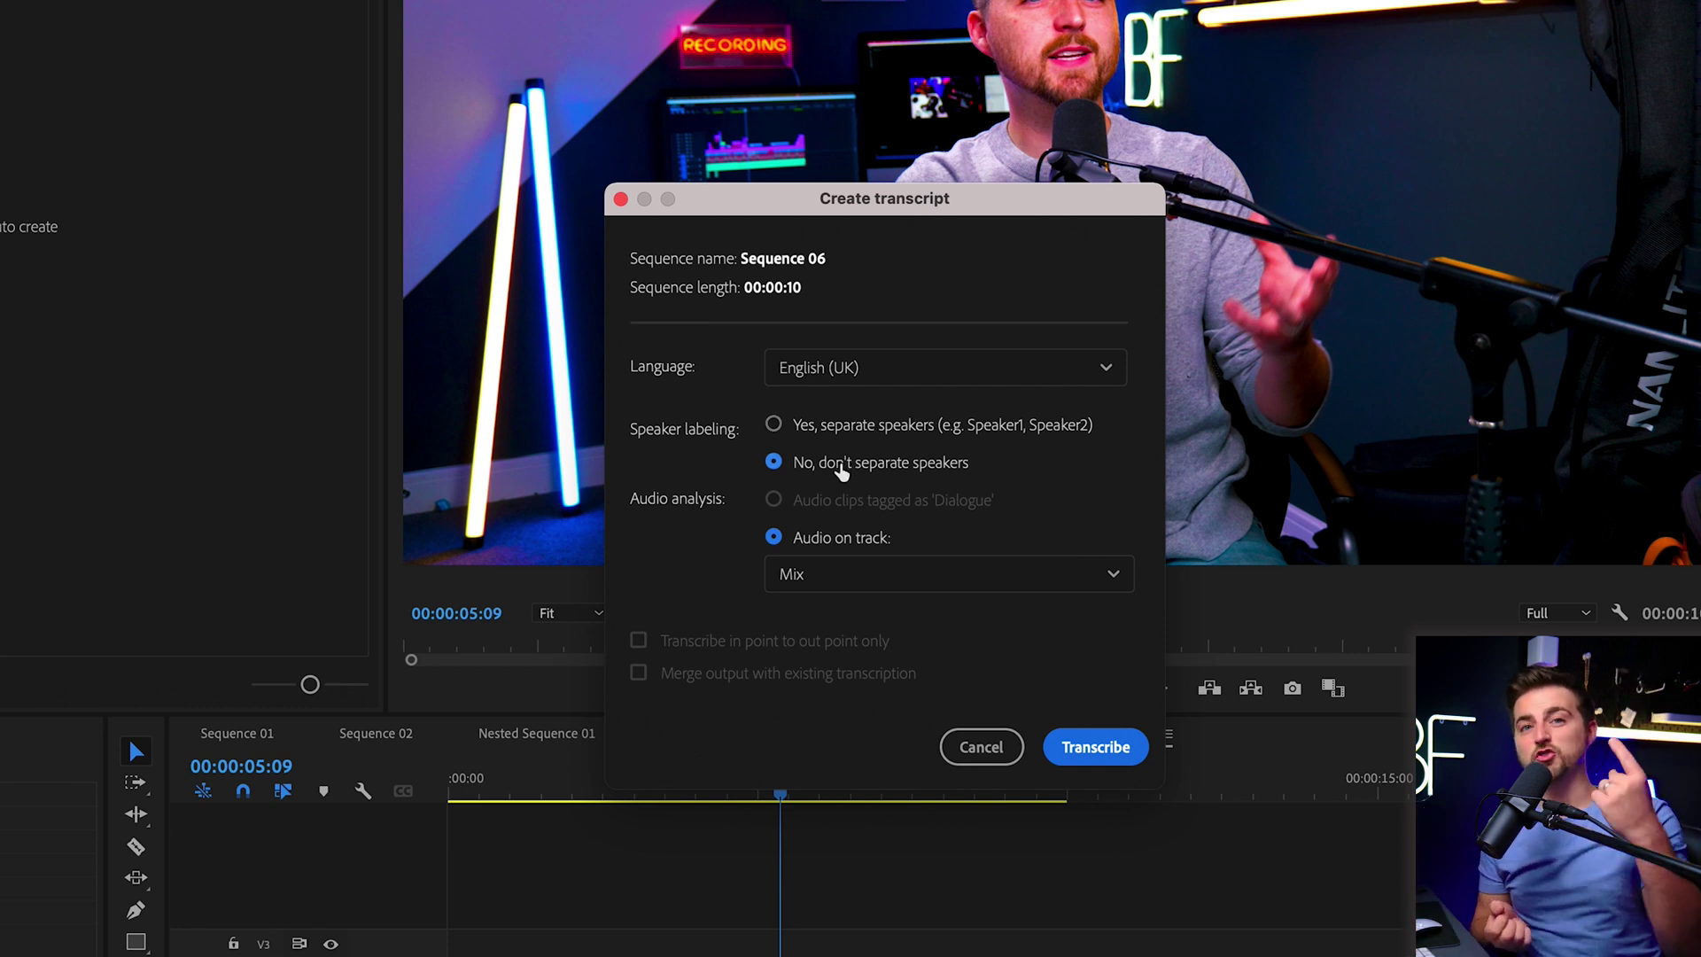
left_click(812, 578)
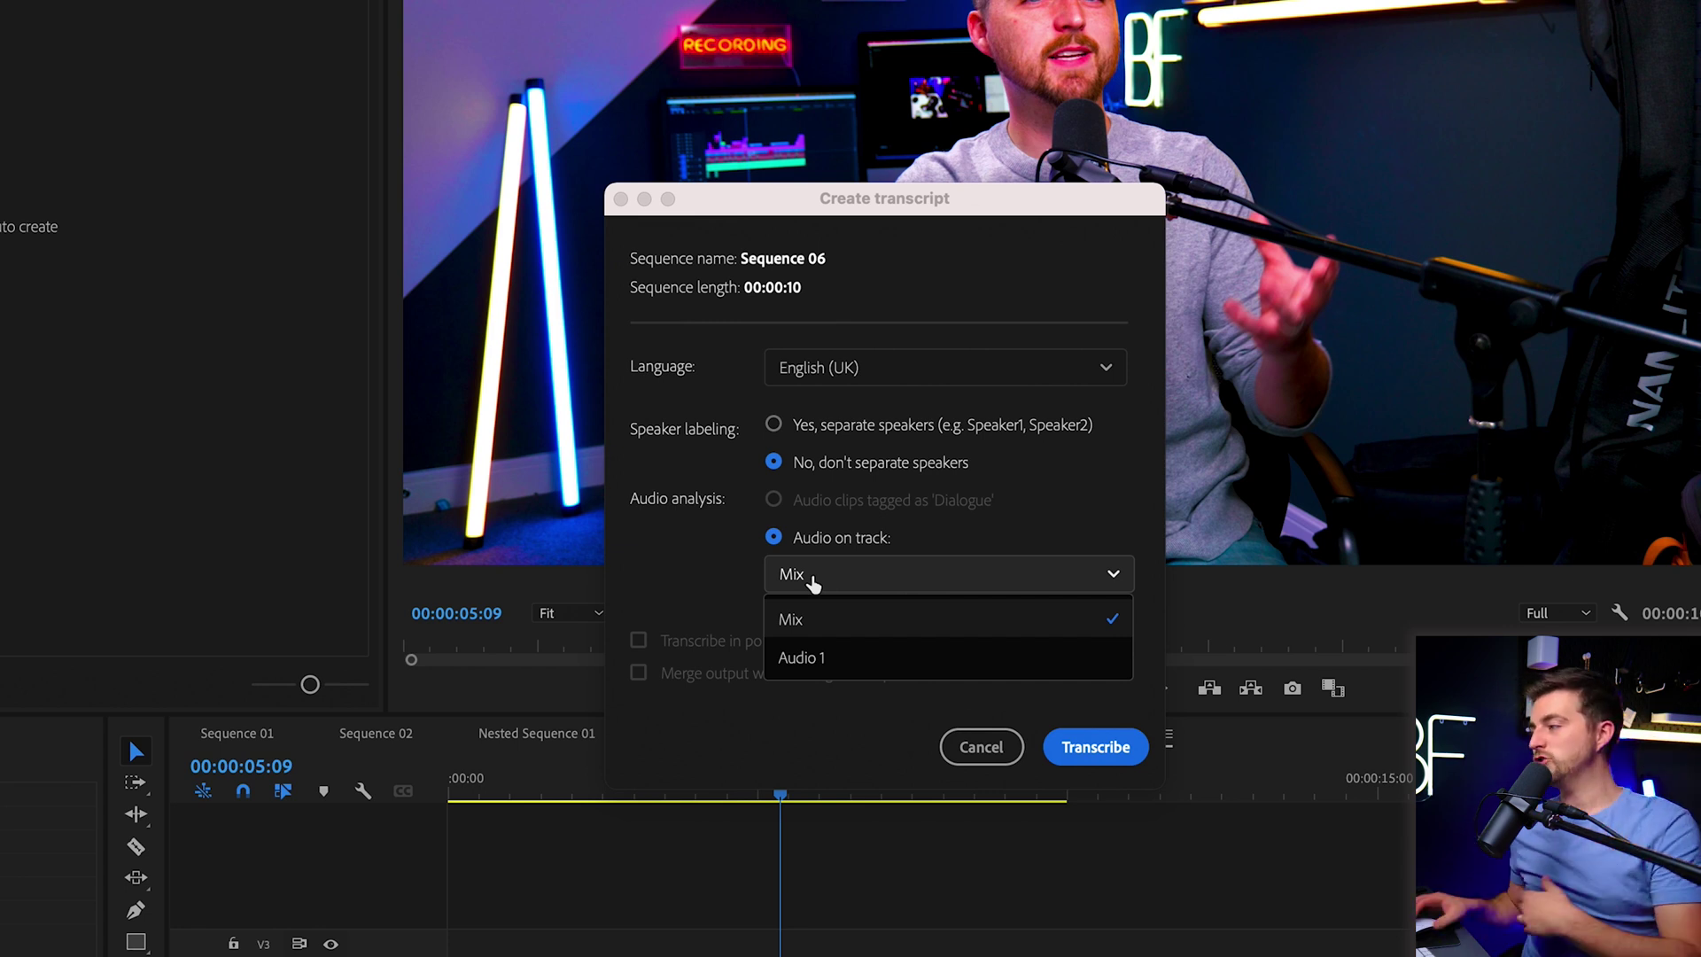
left_click(857, 660)
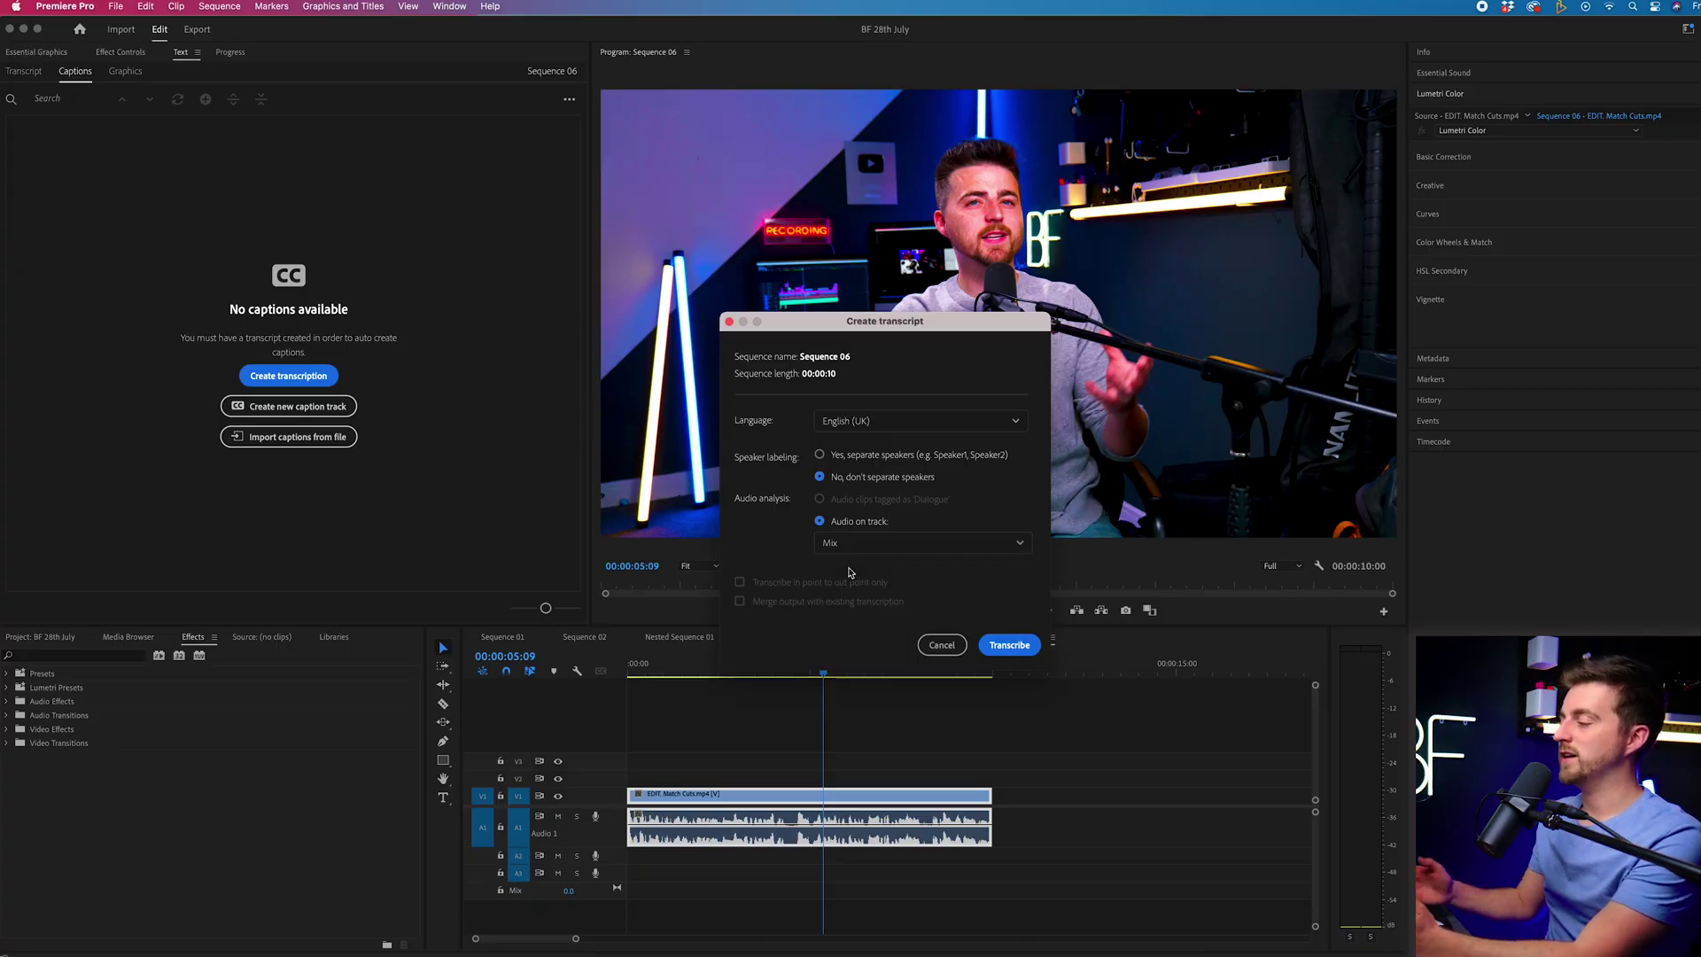
Run the transcription so the Transcript tab fills with Sequence 06's speech
left_click(1006, 648)
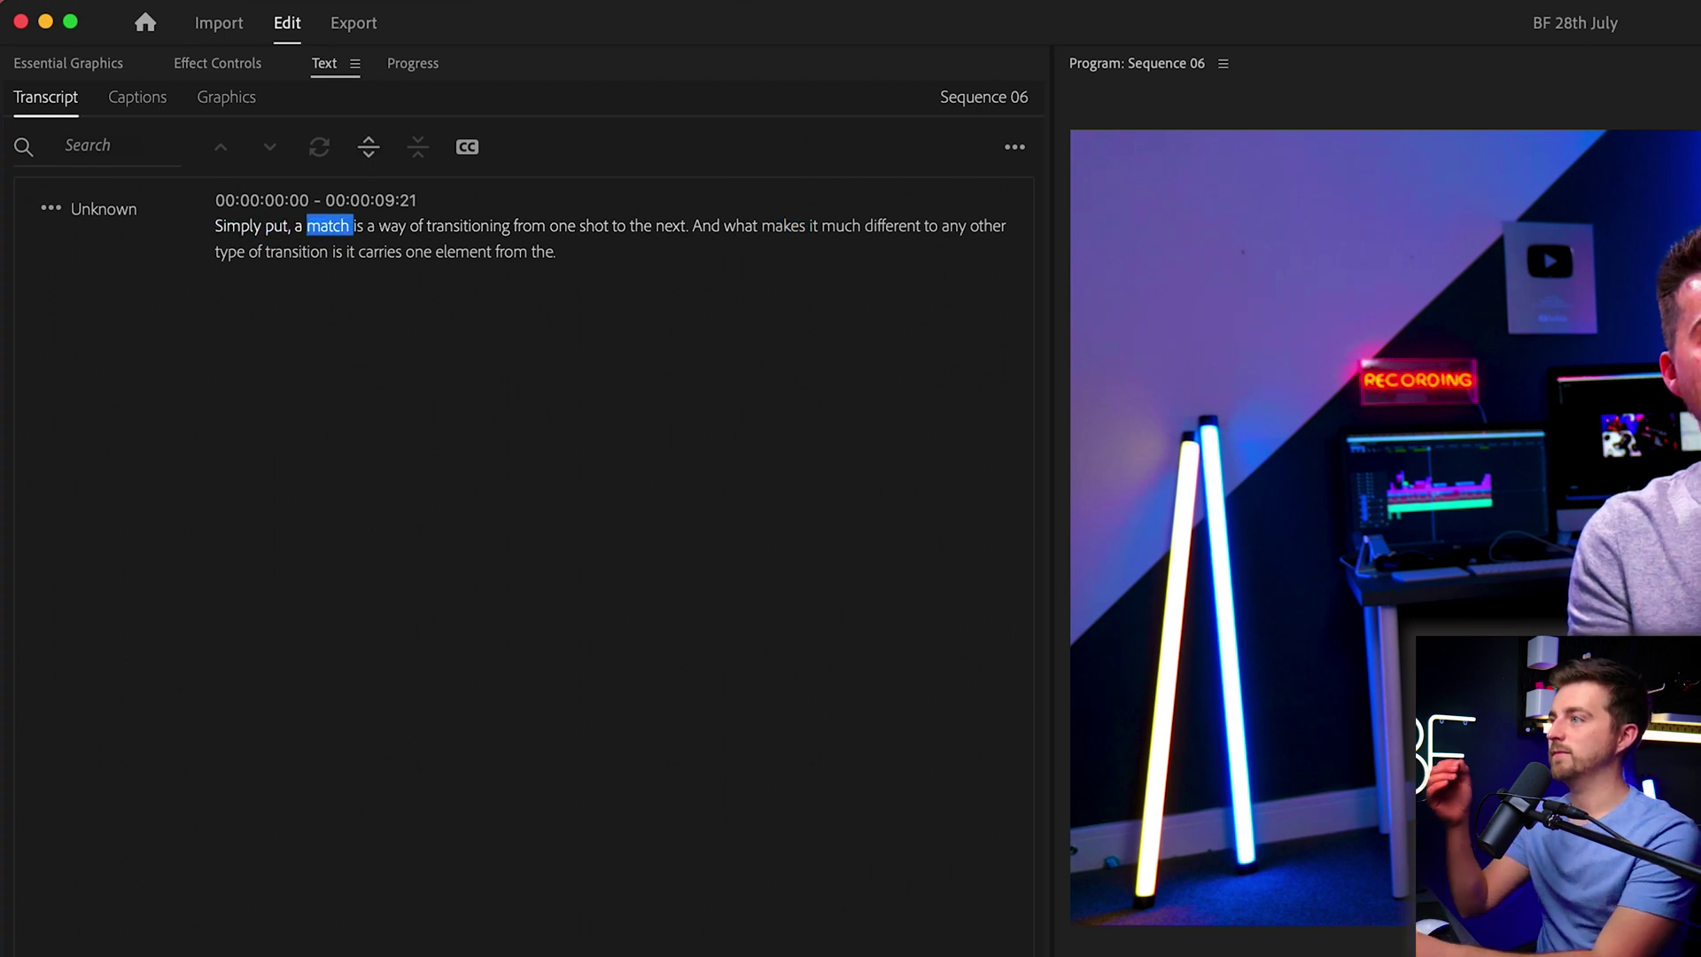
Add 'cut' after 'match' in the transcript and play back to check it
double_click(337, 227)
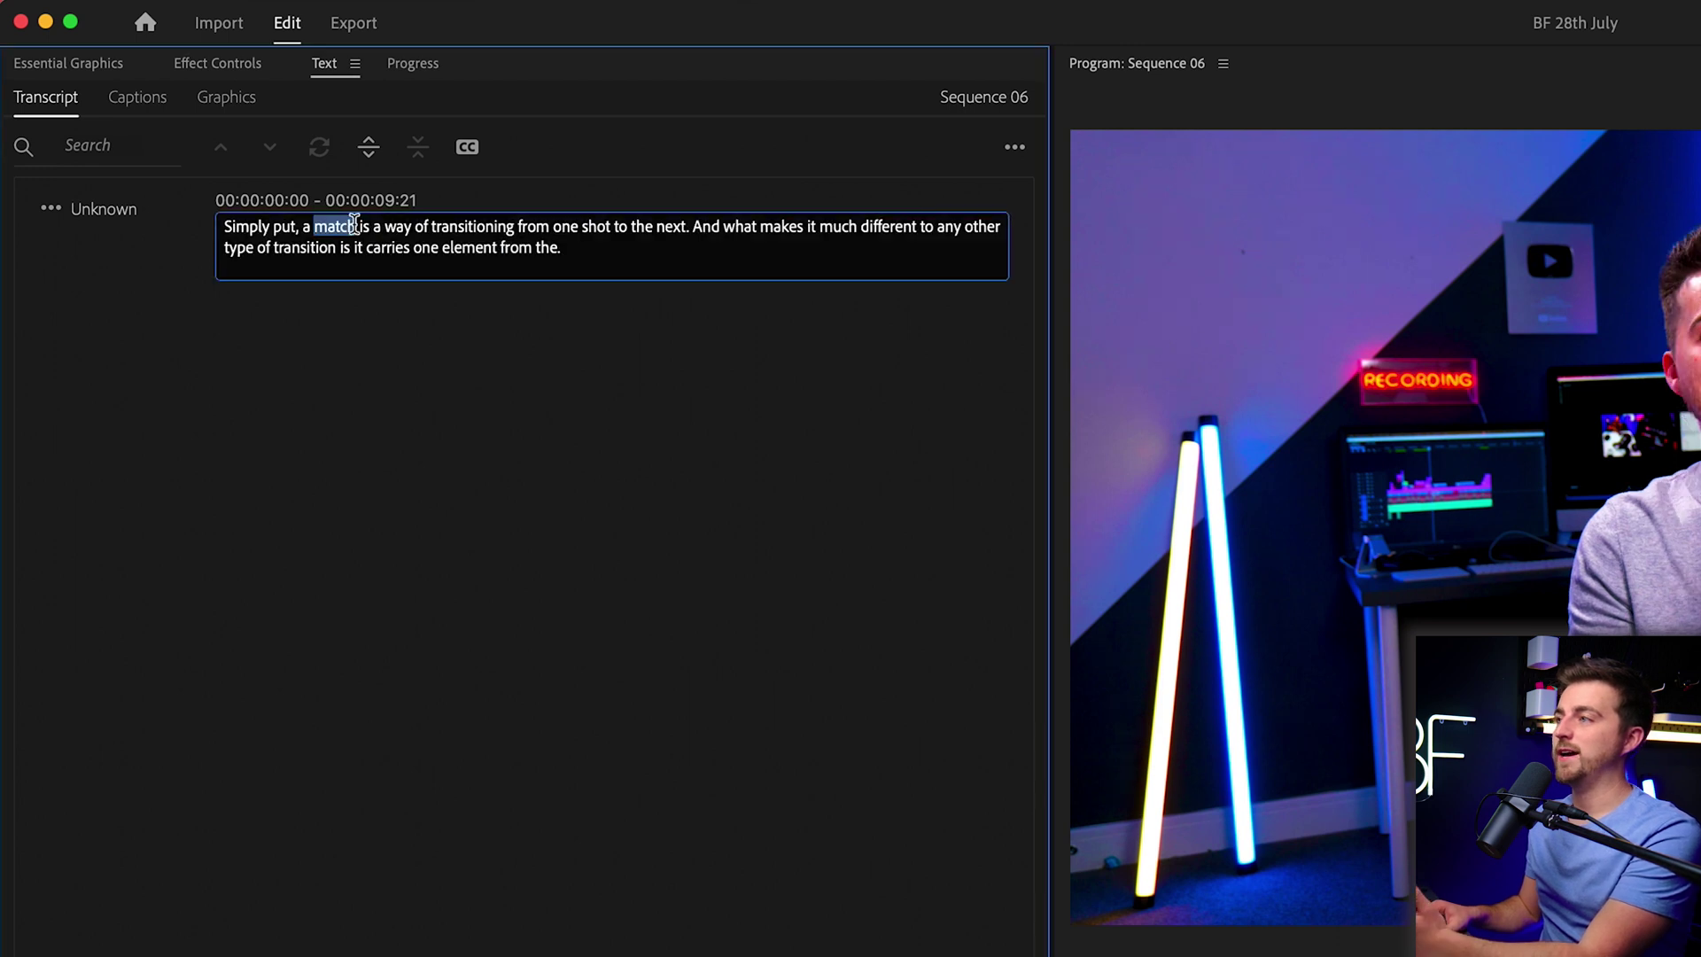
type("cut")
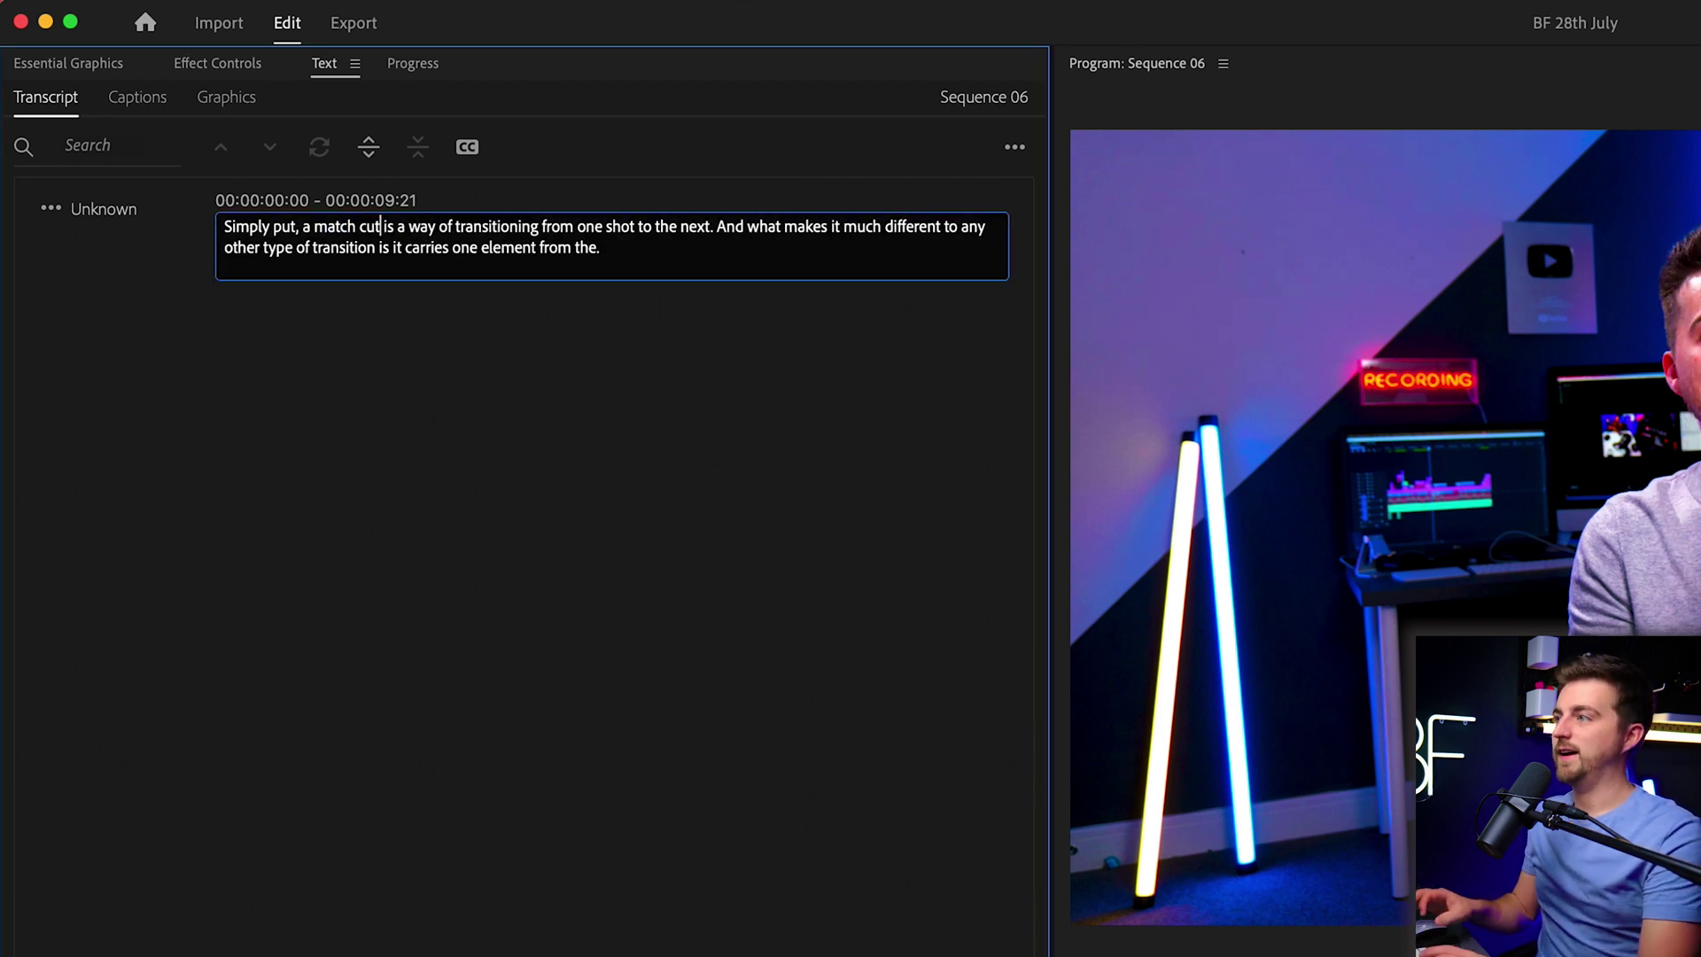
left_click(405, 403)
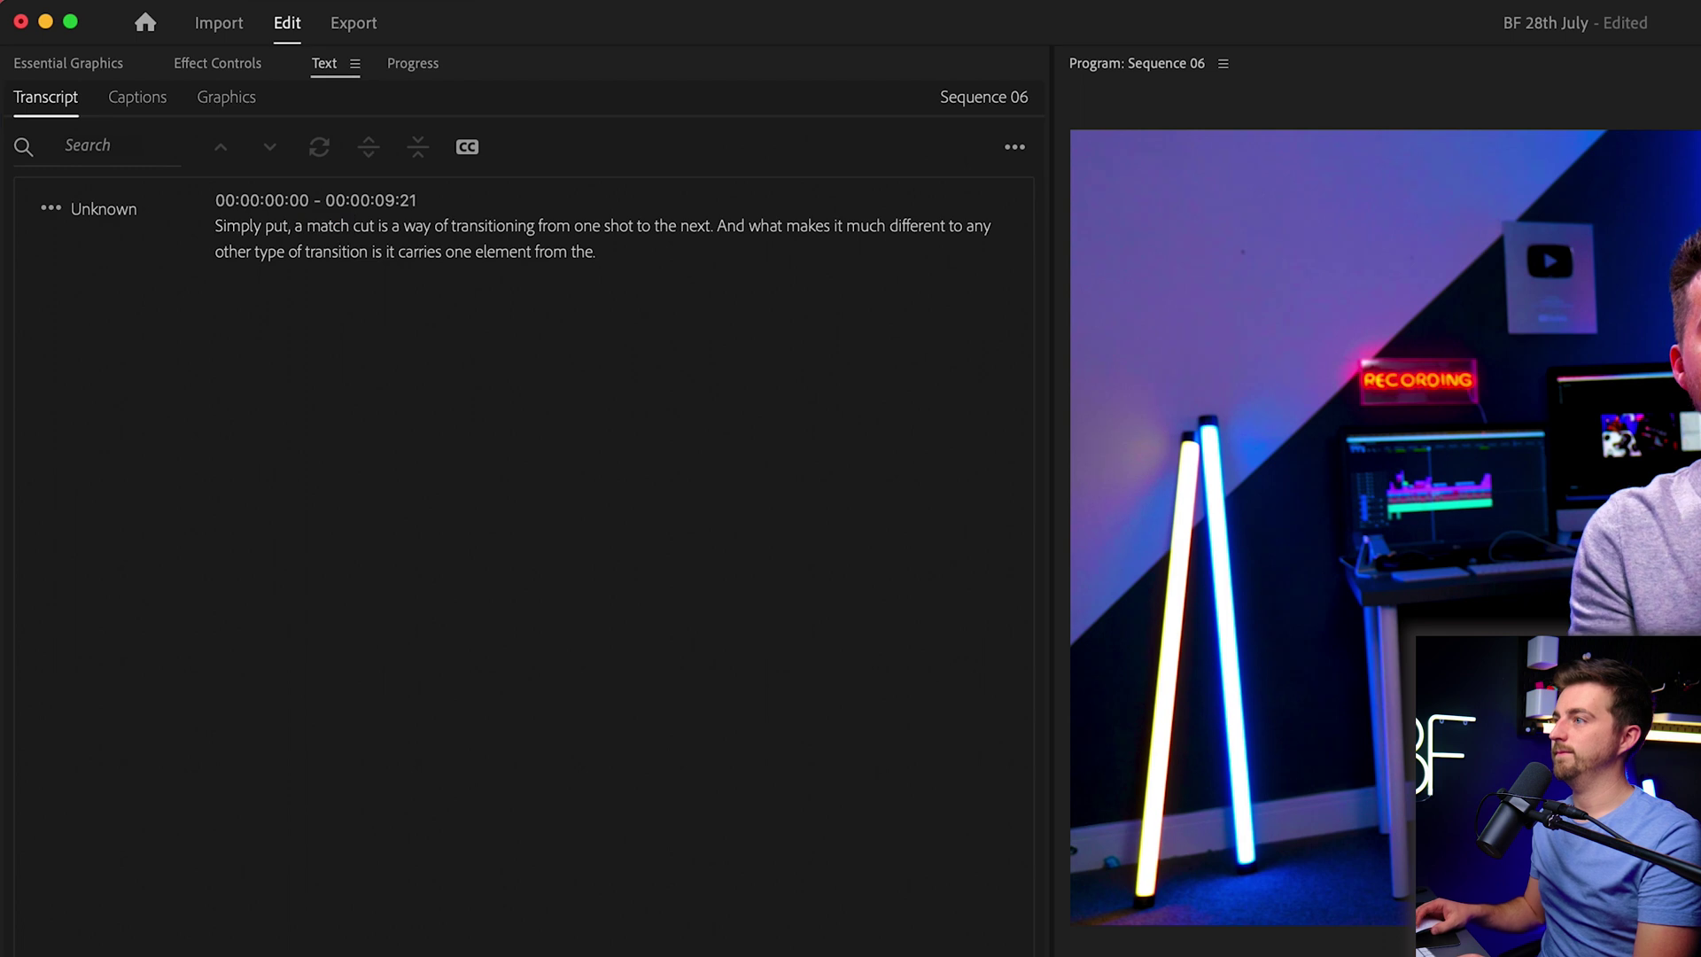
key("space")
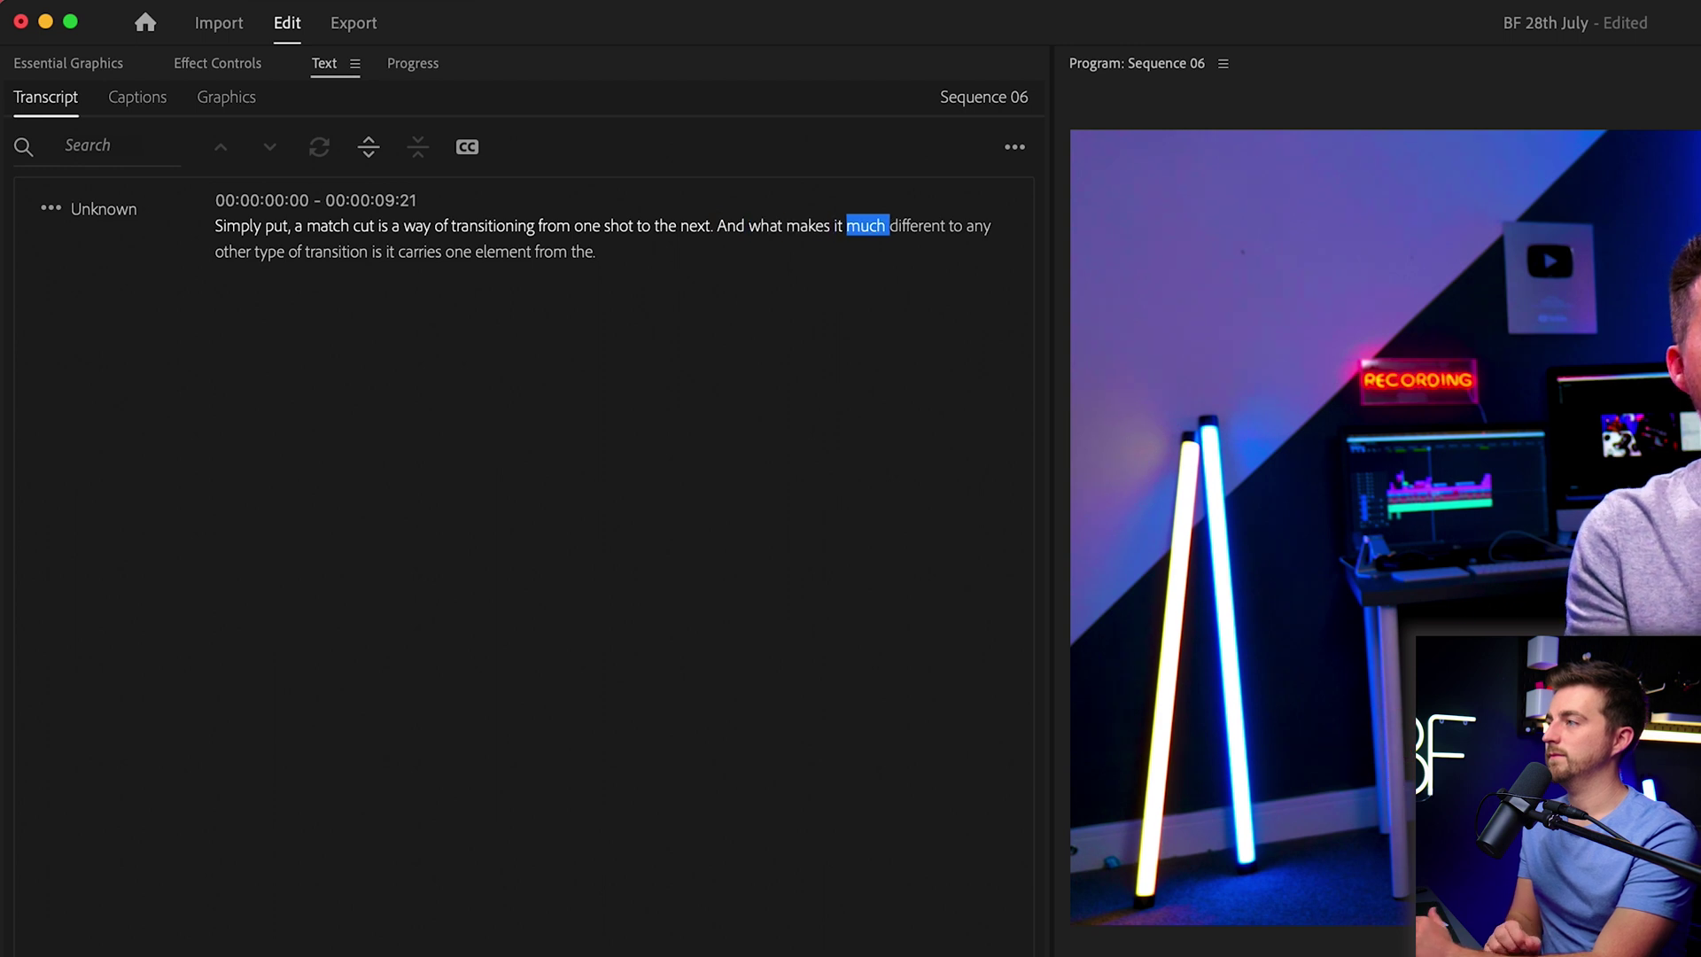
Replace 'it much' with 'a match cut' and delete the leftover extra 'much'
left_click(829, 229)
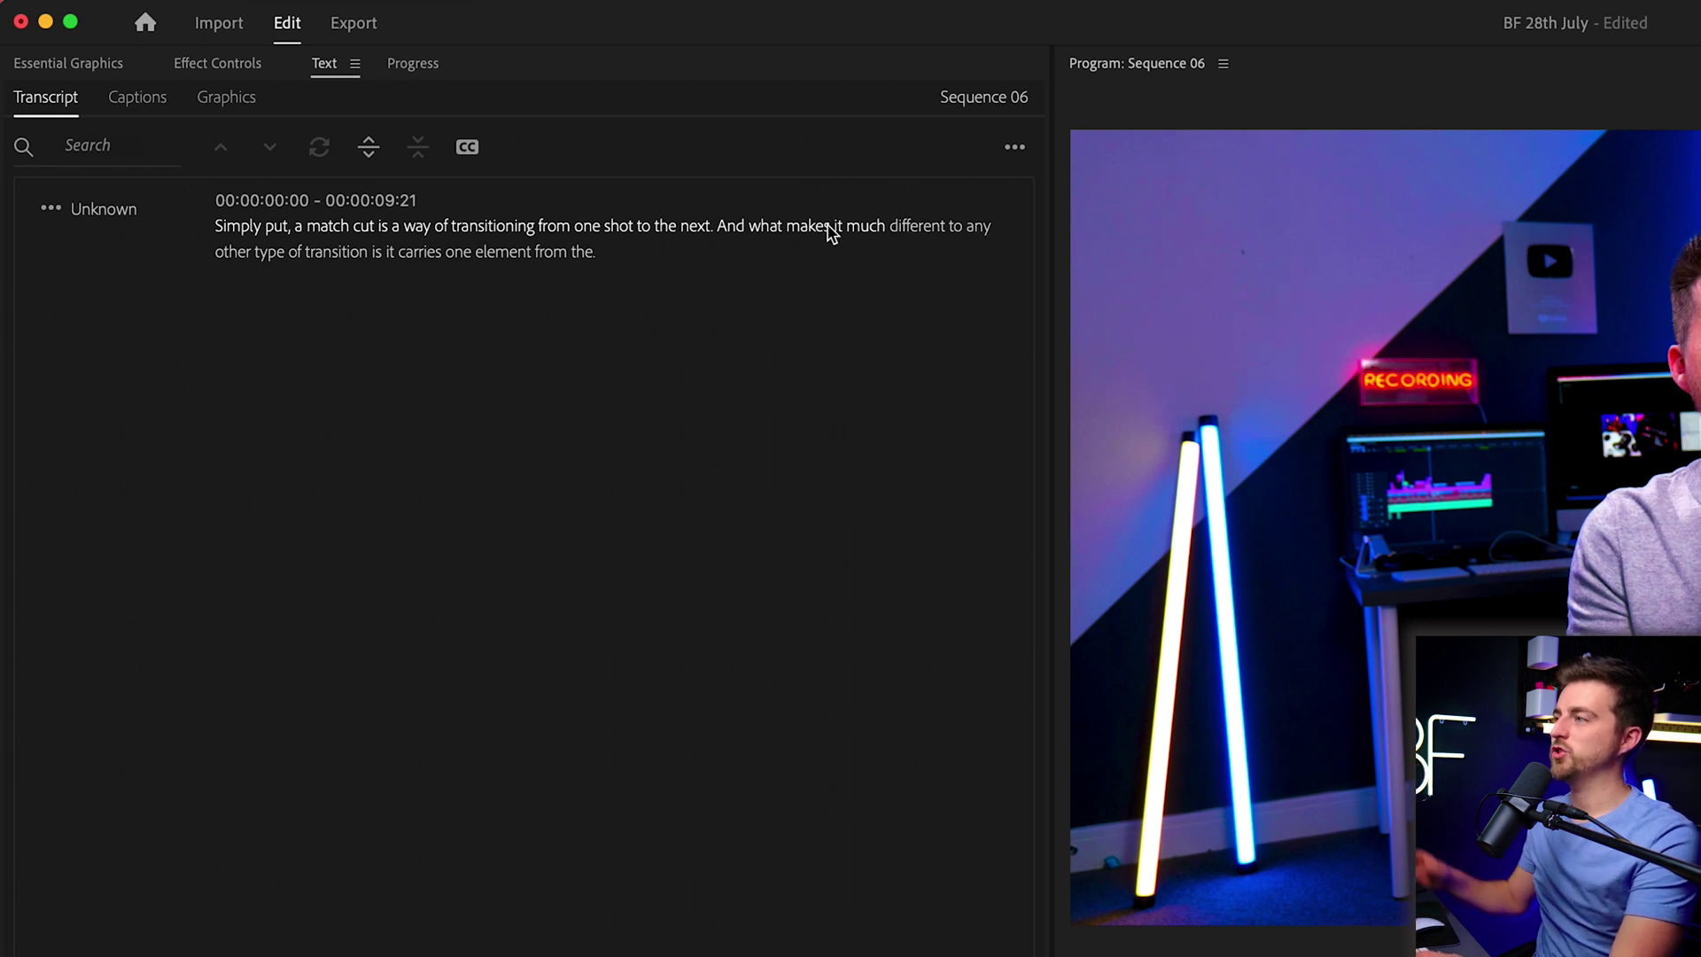
double_click(831, 230)
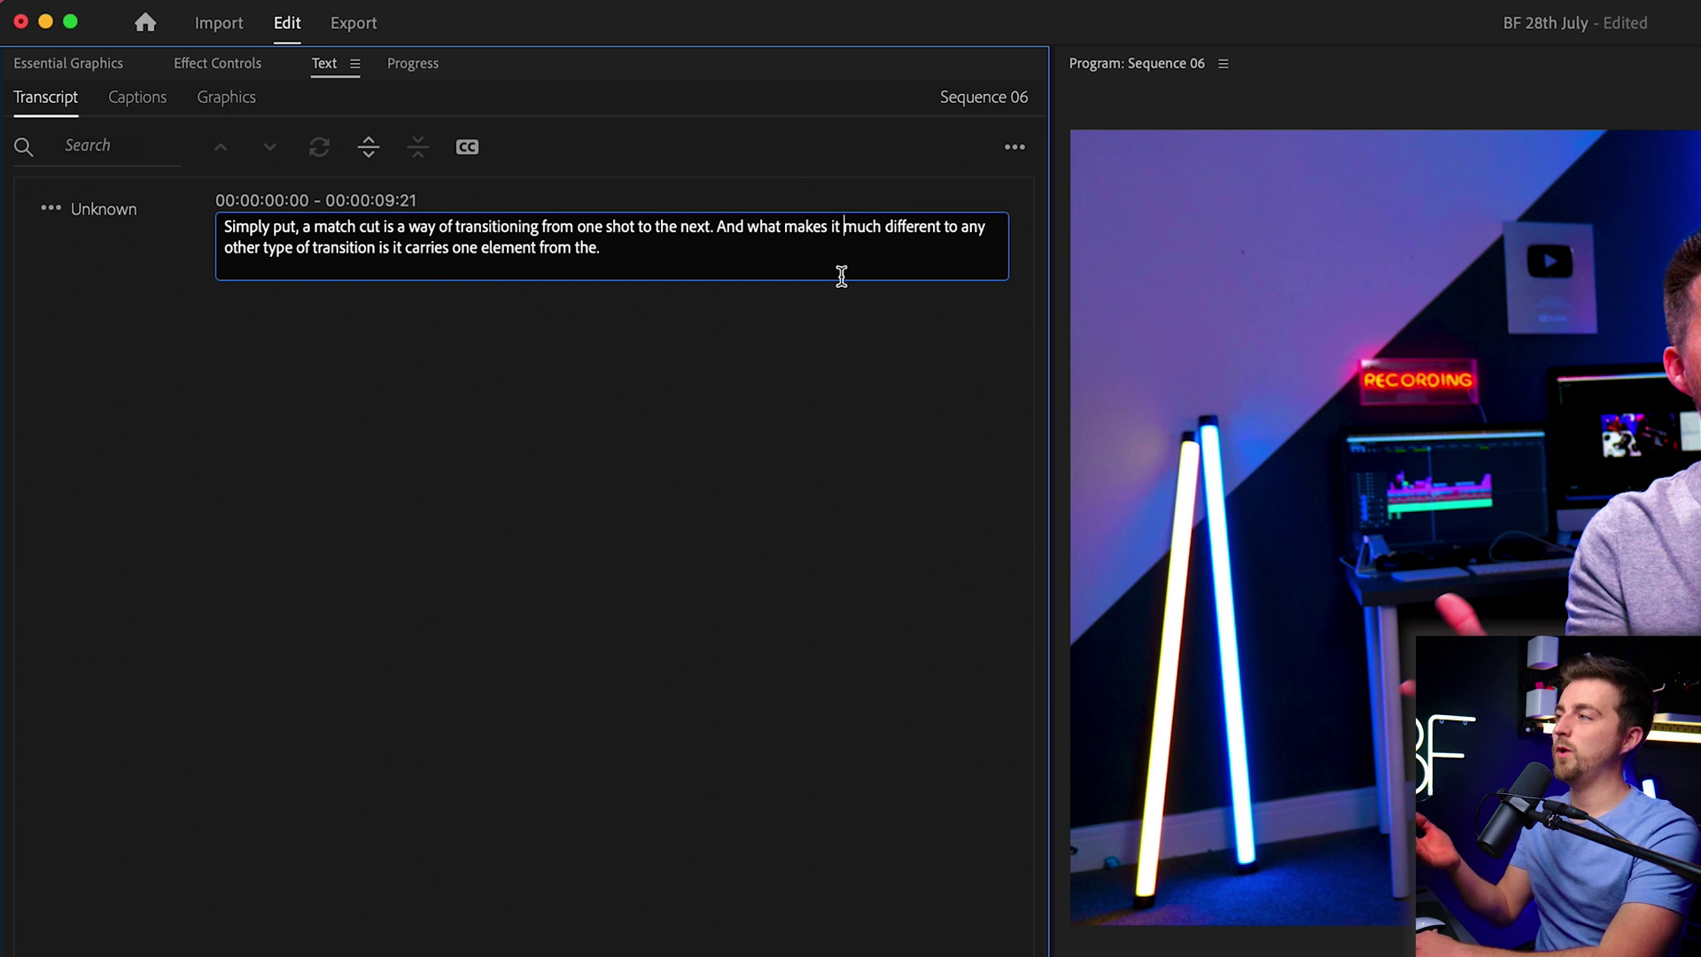
key("BackSpace")
key("BackSpace")
key("BackSpace")
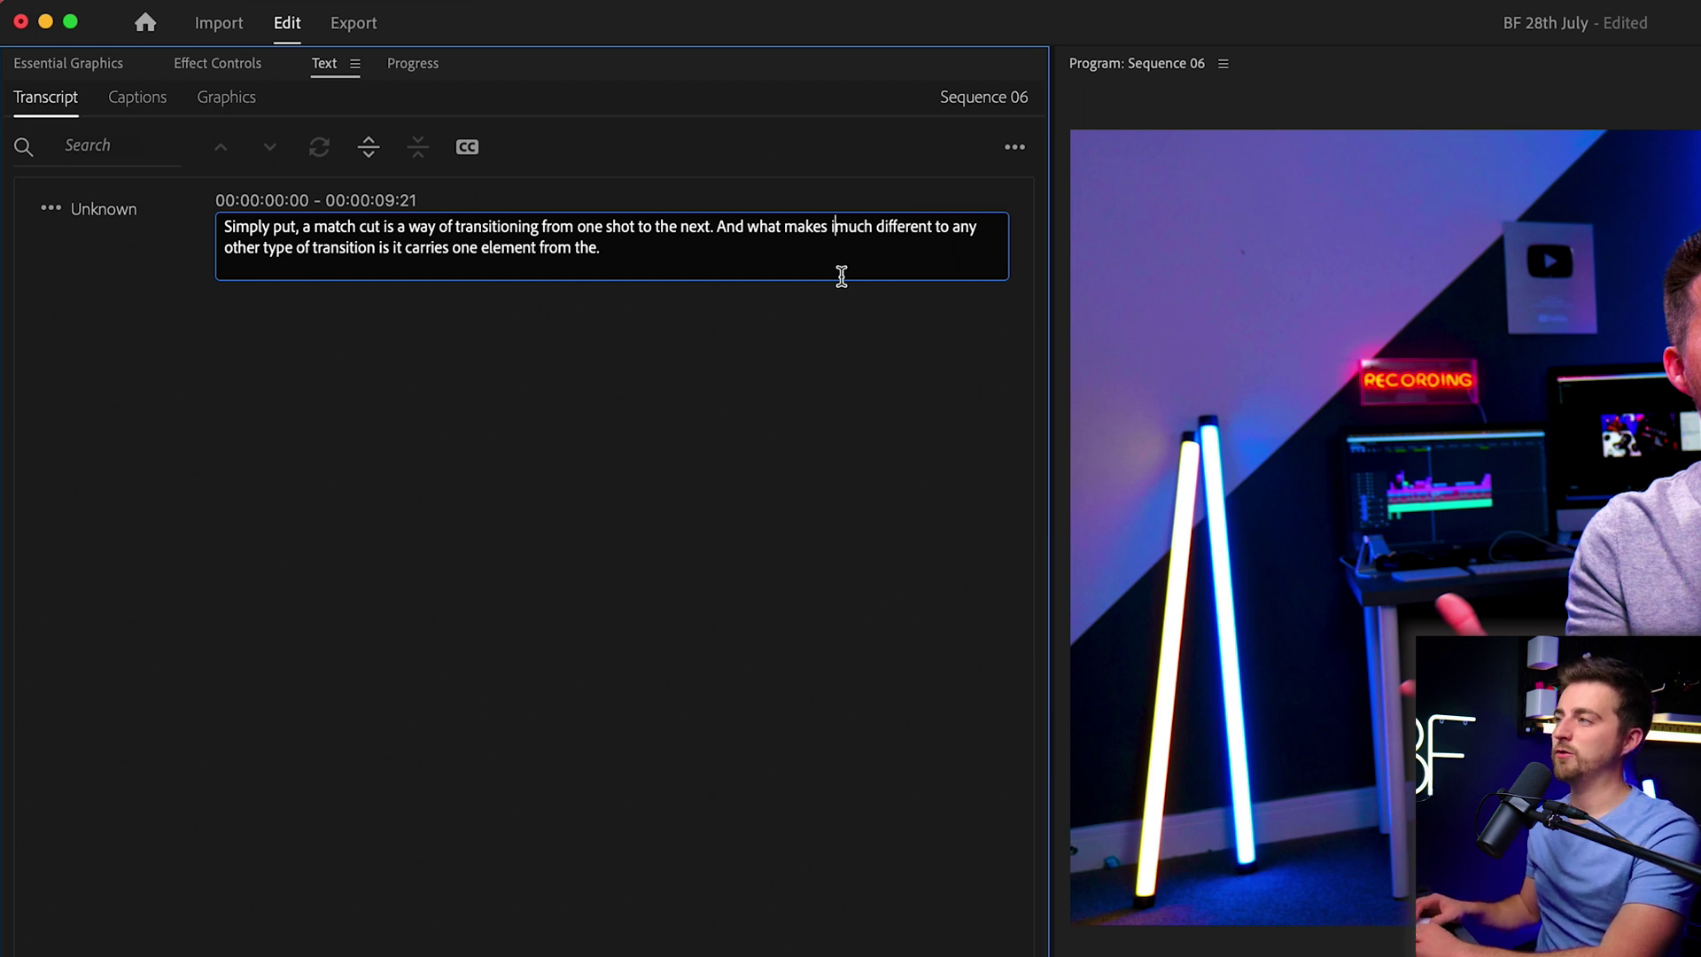
key("BackSpace")
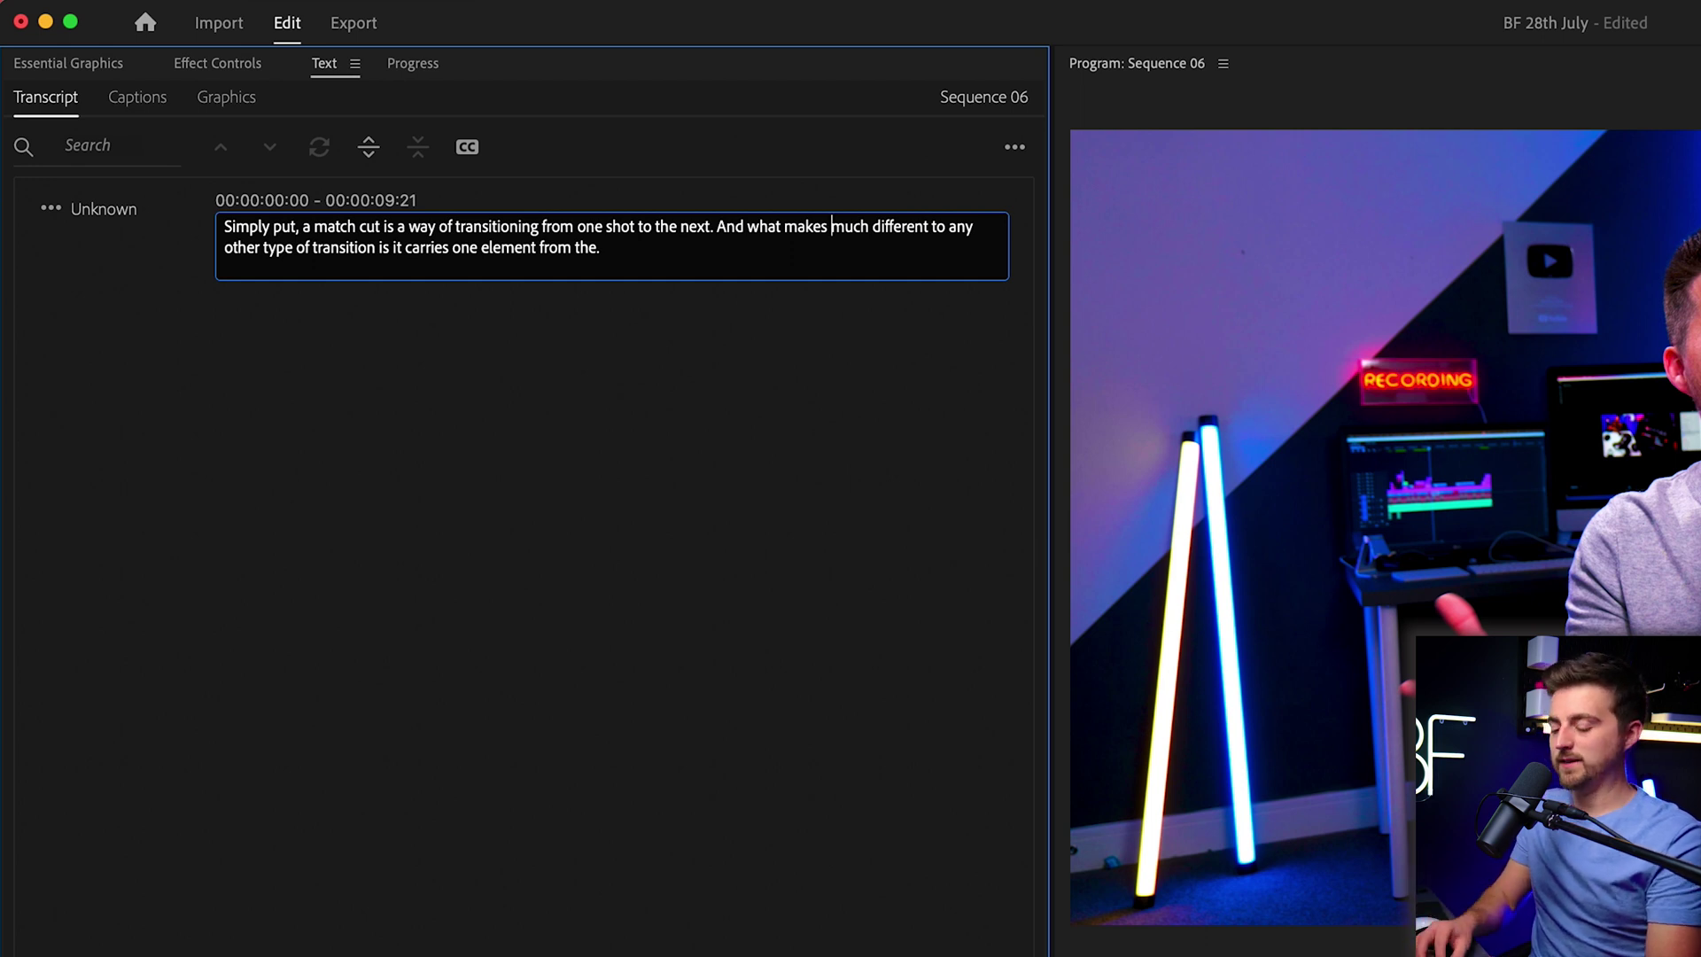
type("a match cut")
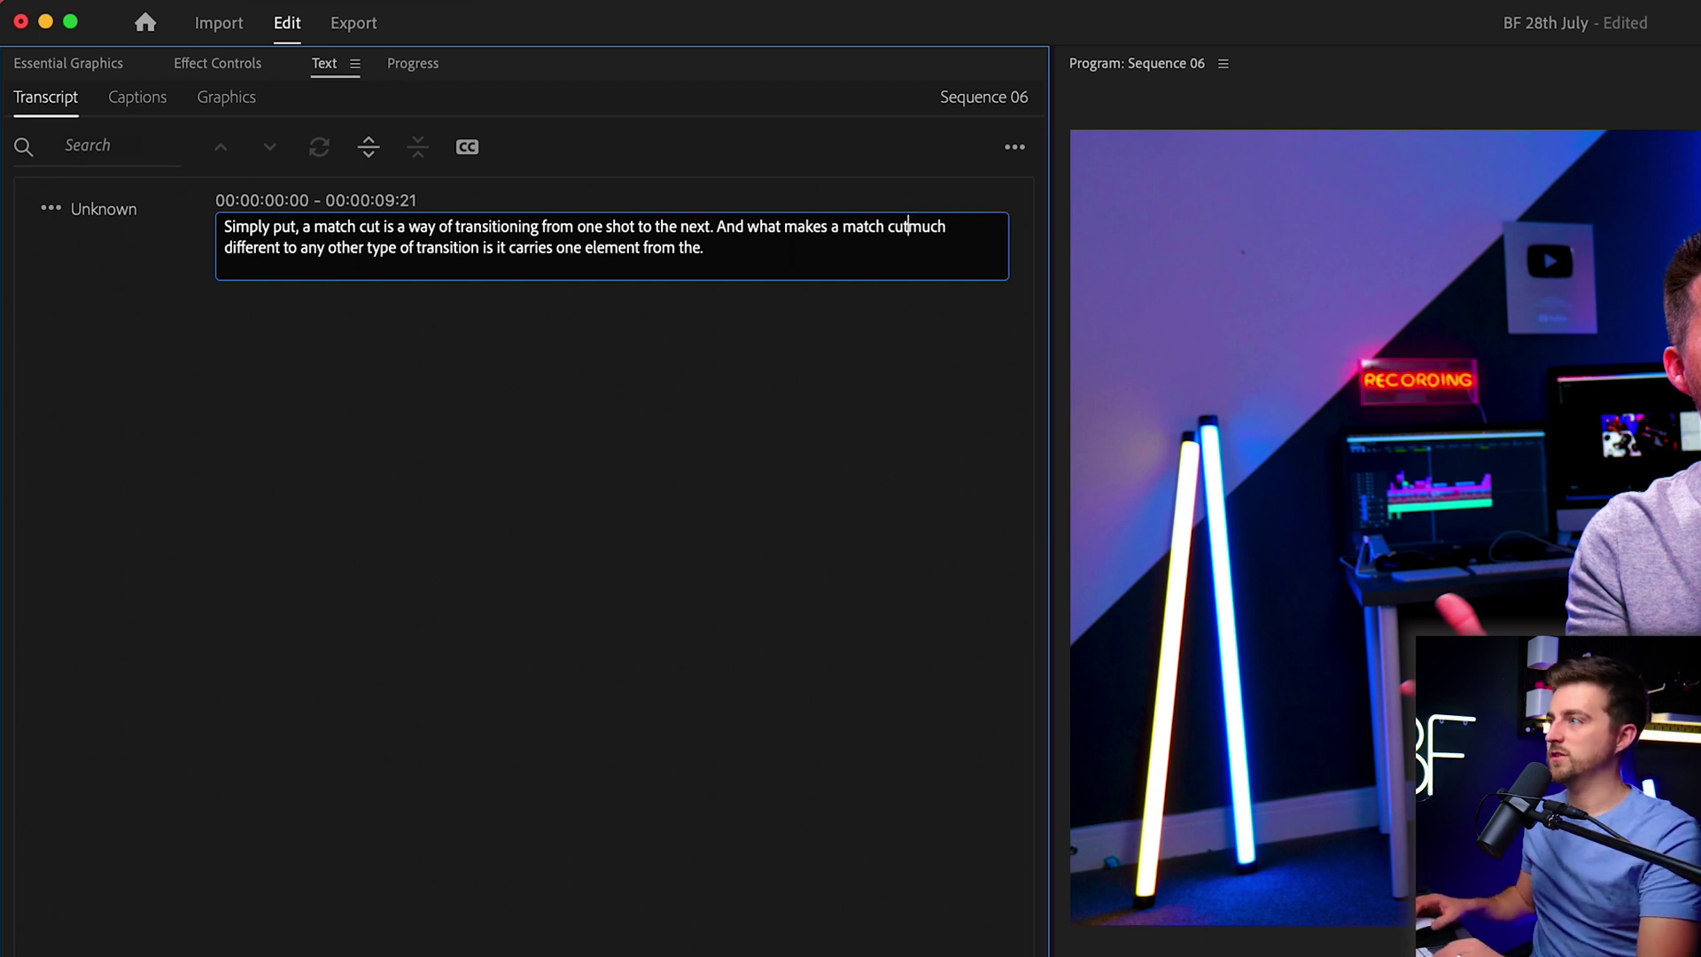
left_click(638, 330)
key("space")
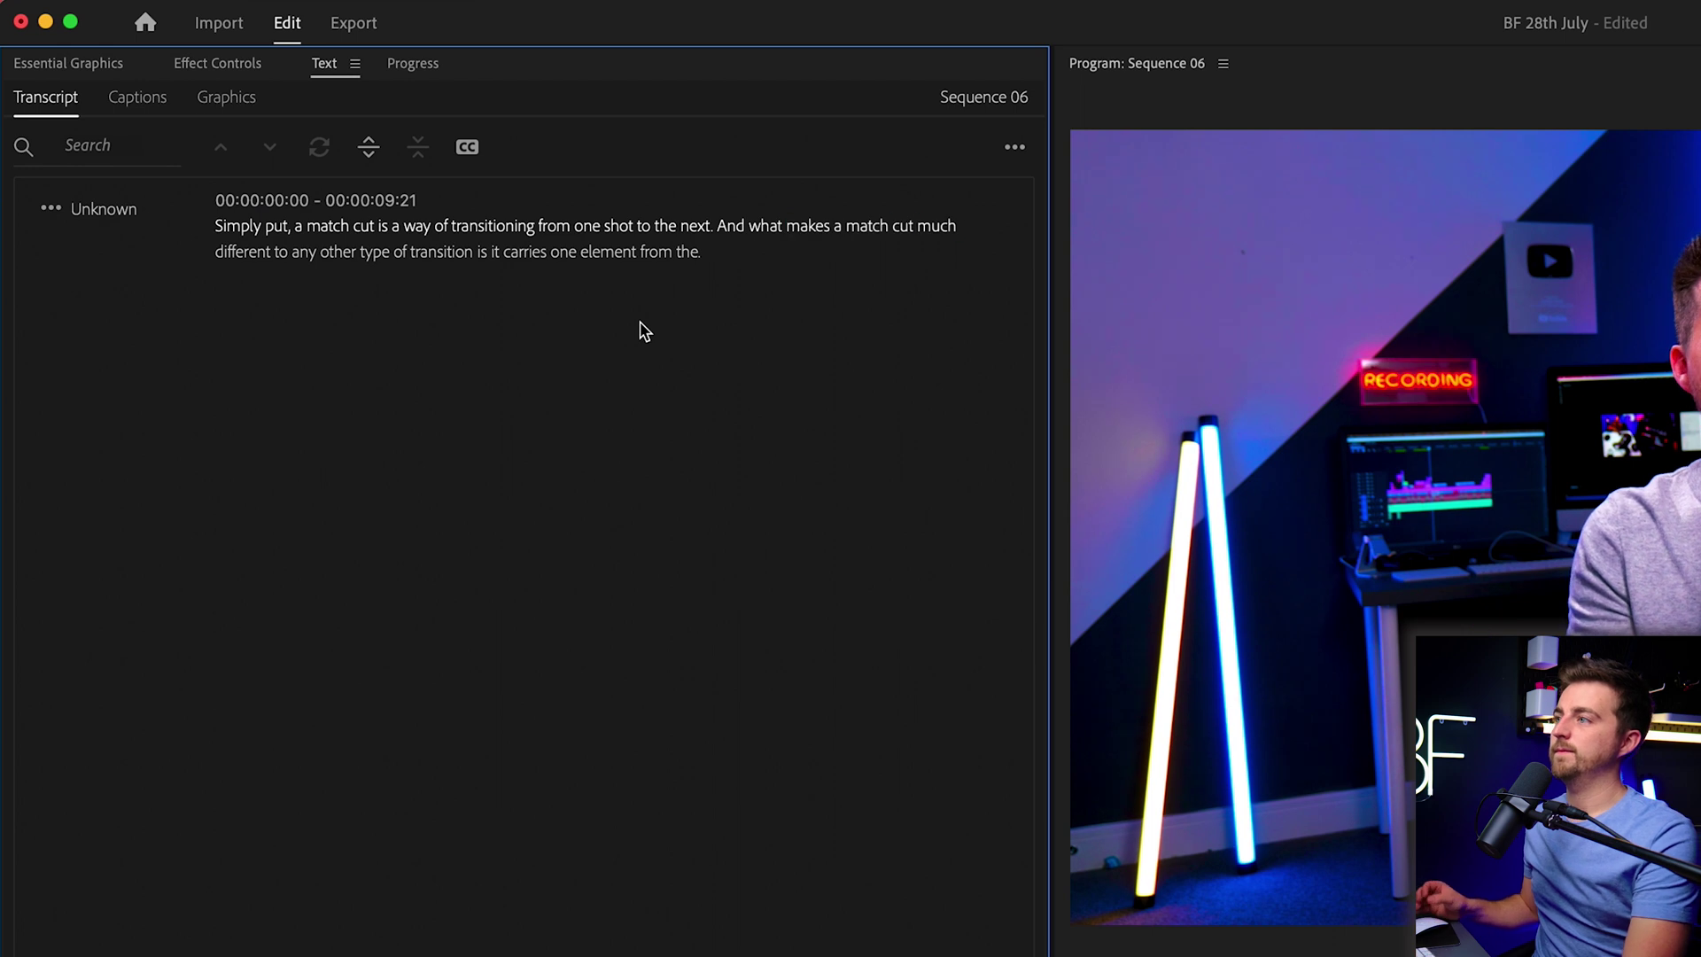
left_click(942, 220)
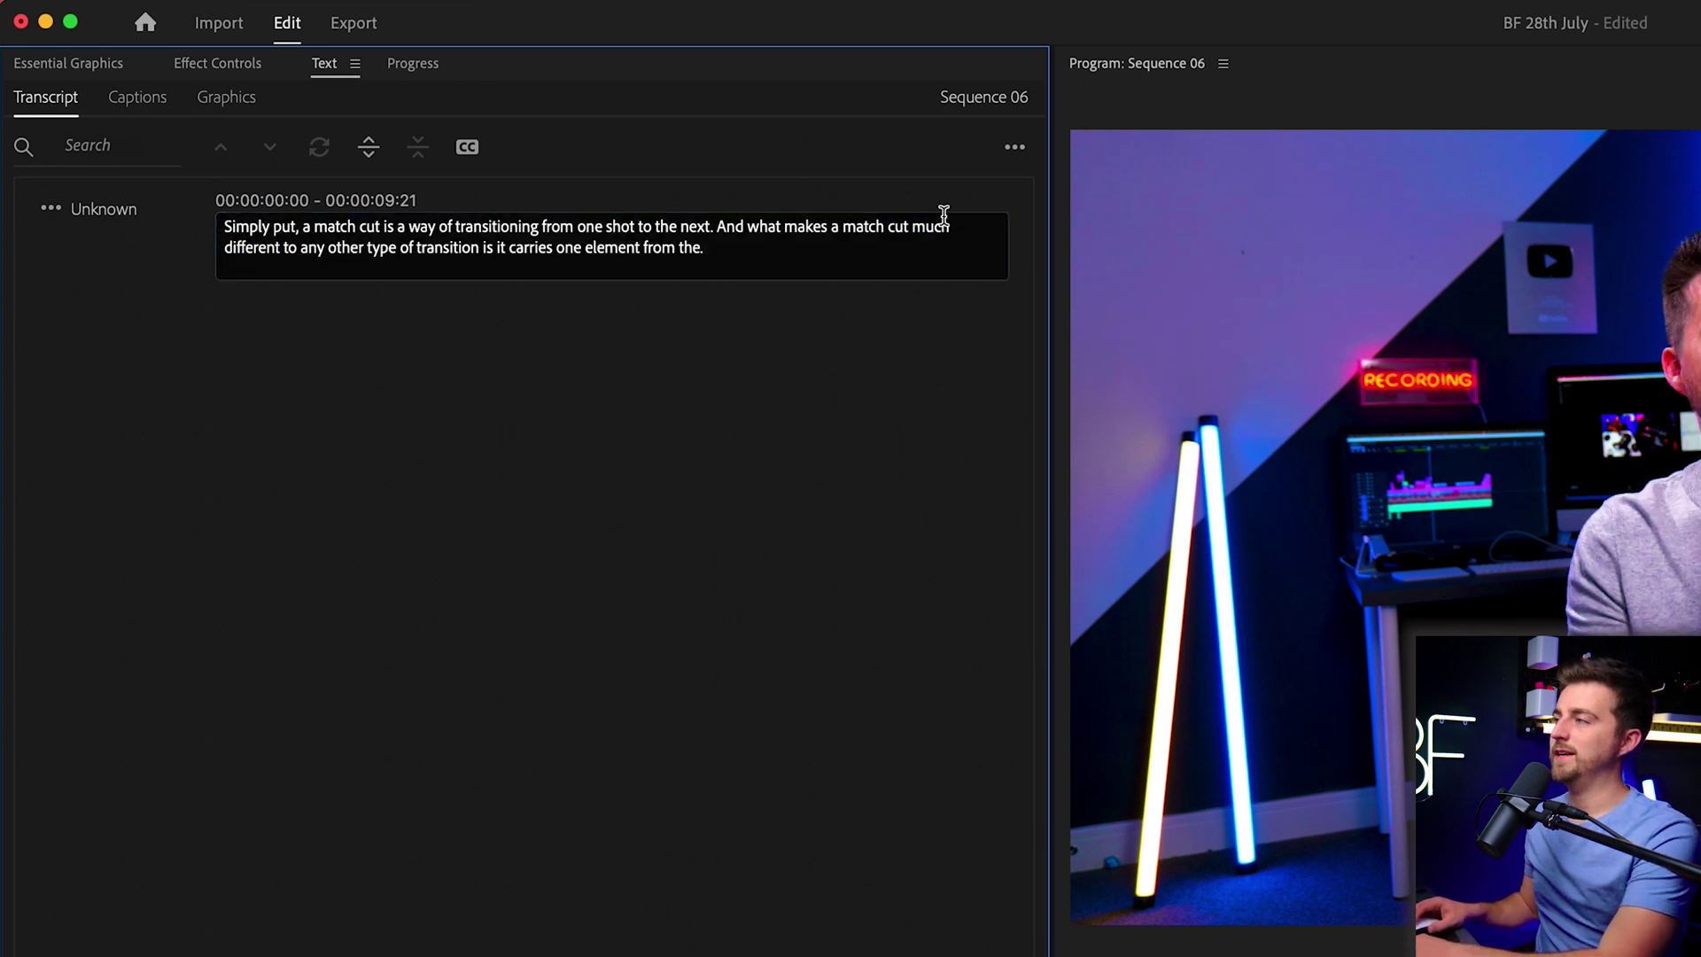
double_click(941, 226)
key("BackSpace")
left_click(885, 369)
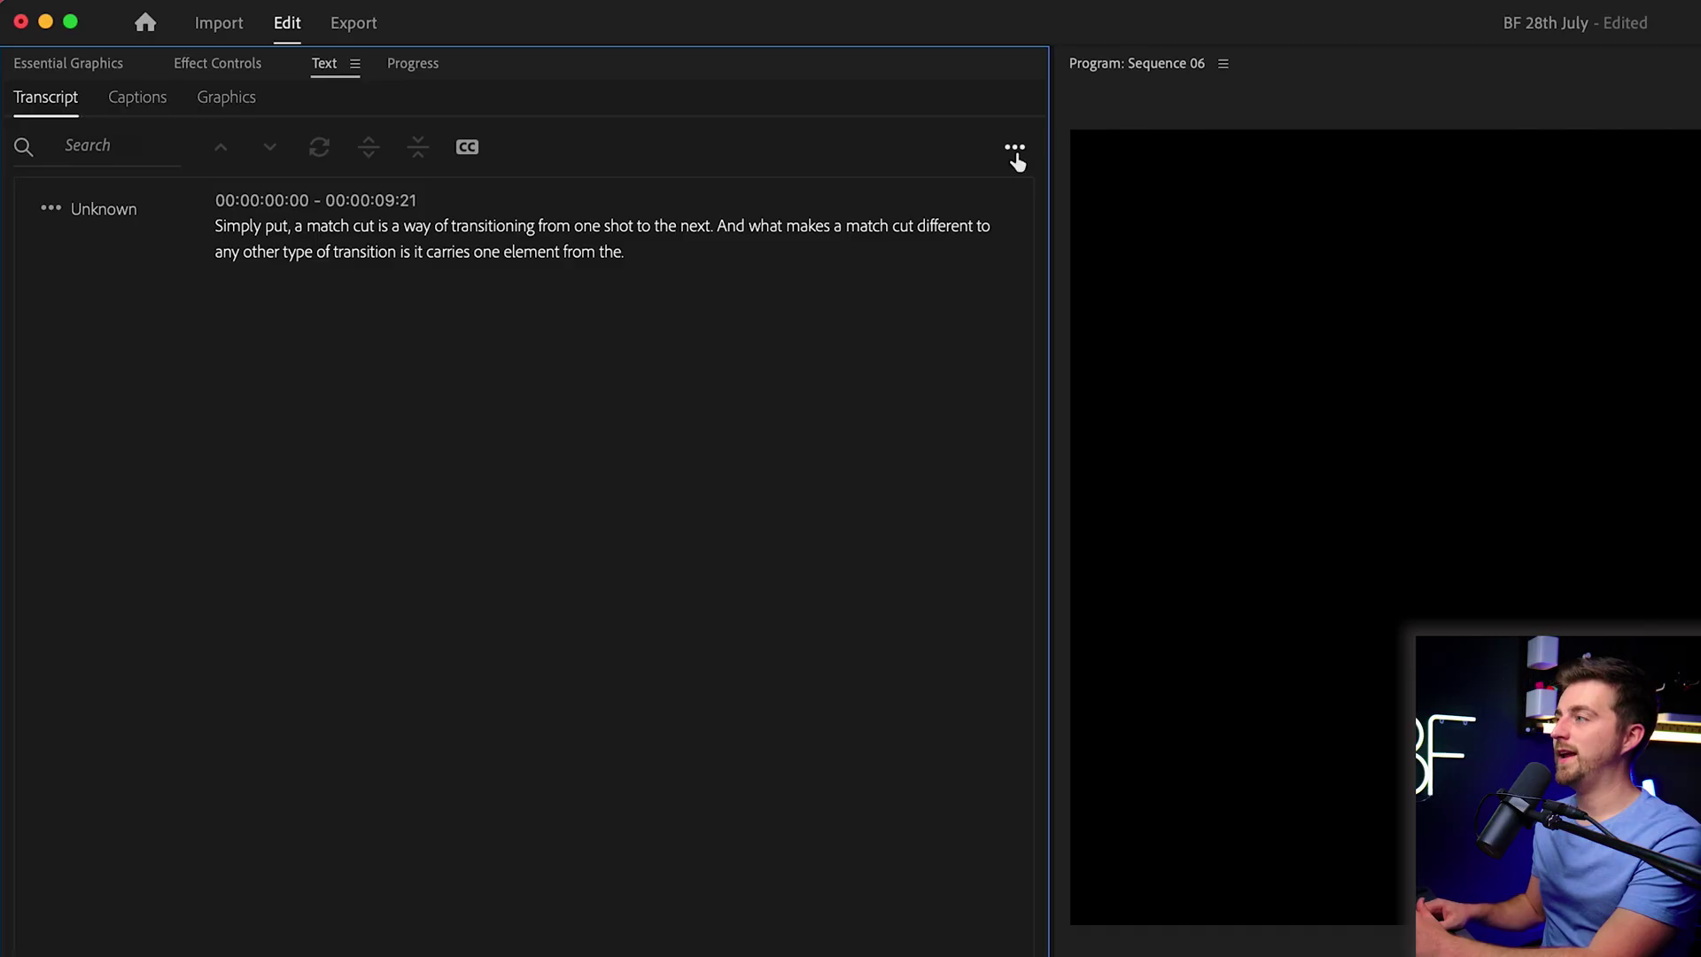
Start creating captions from the transcript using the Subtitle default preset
left_click(1015, 151)
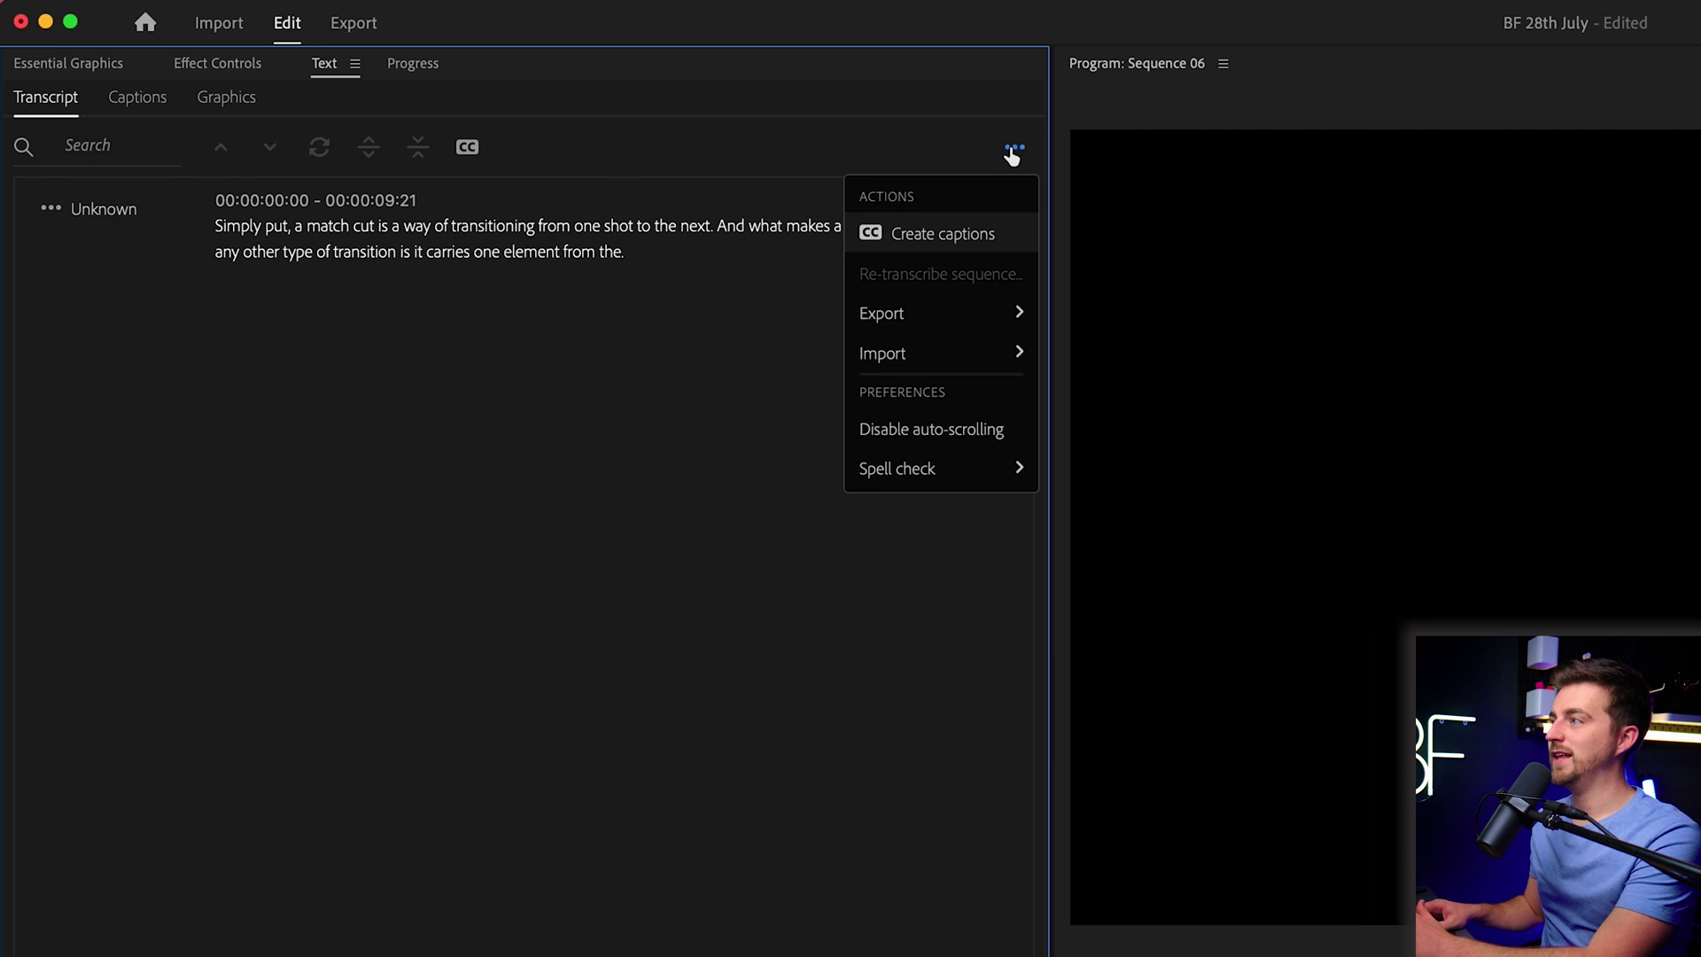
left_click(944, 234)
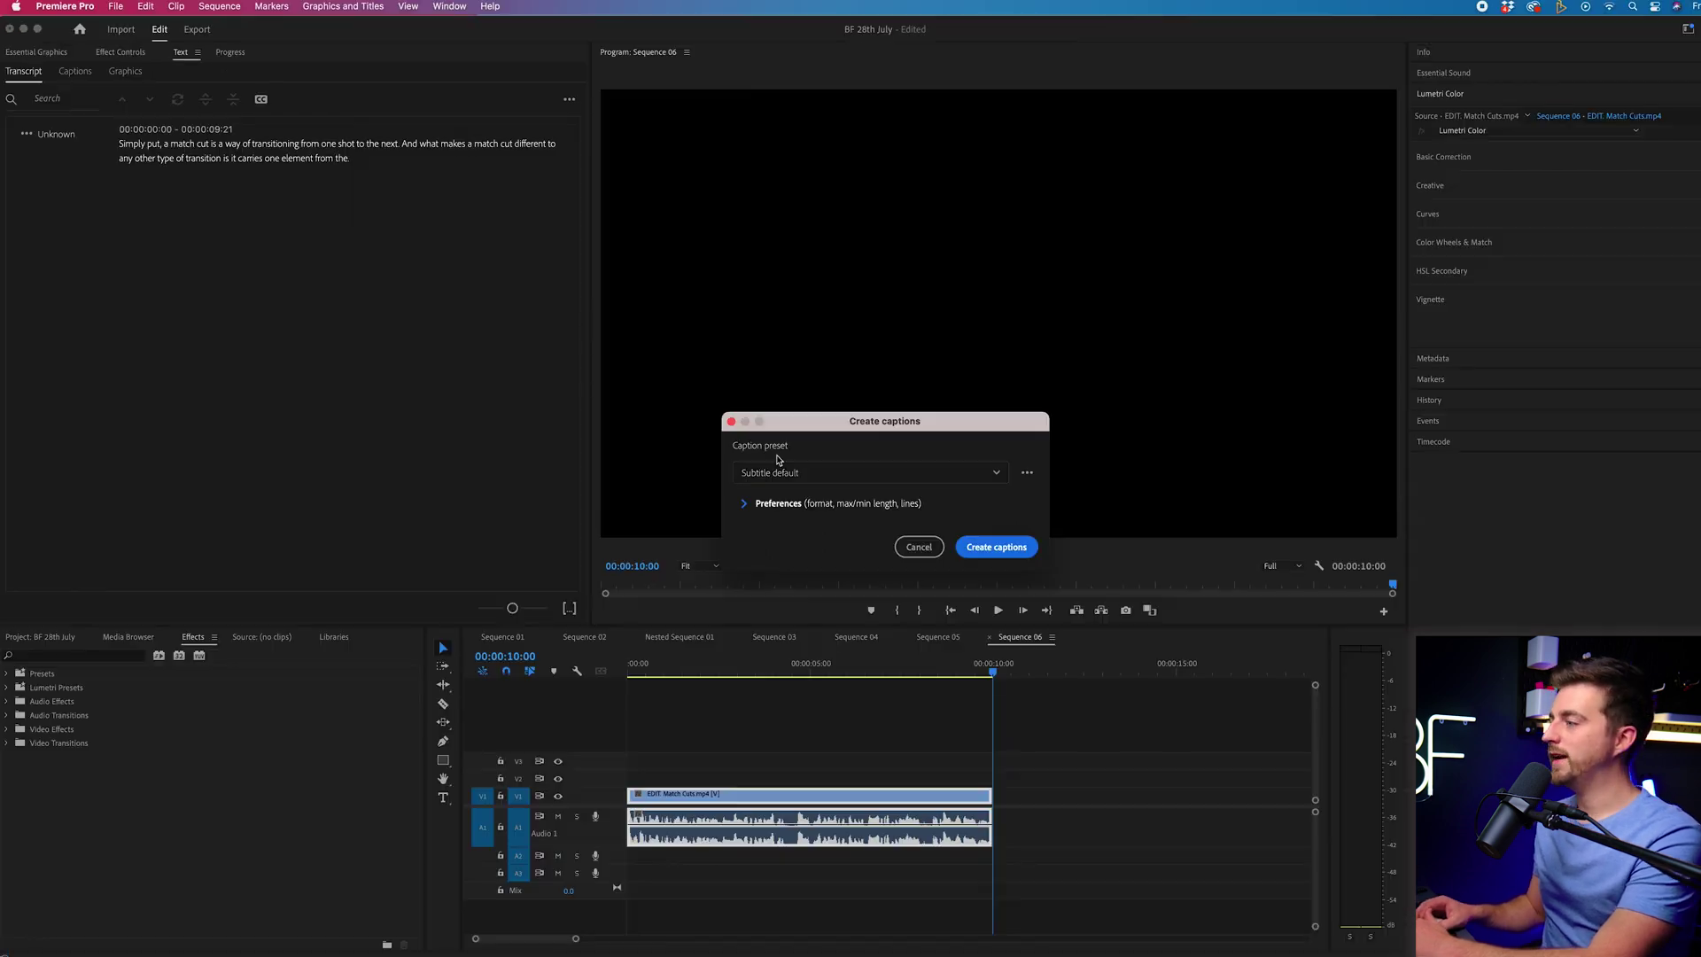
left_click(803, 472)
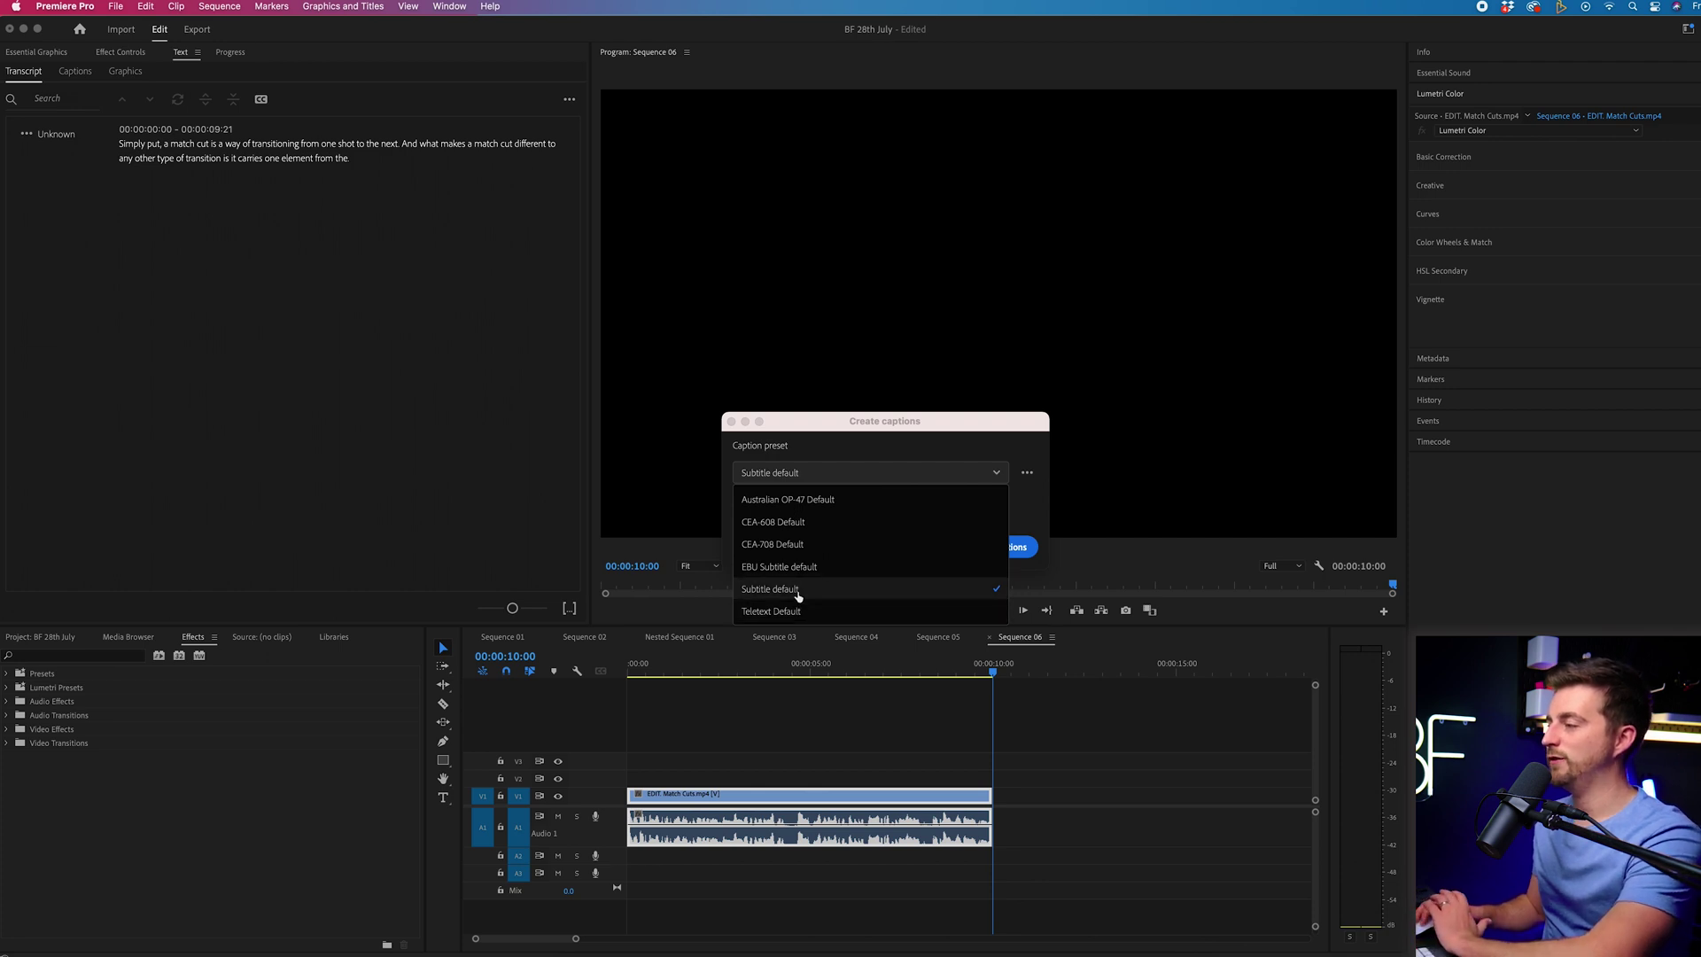
left_click(798, 592)
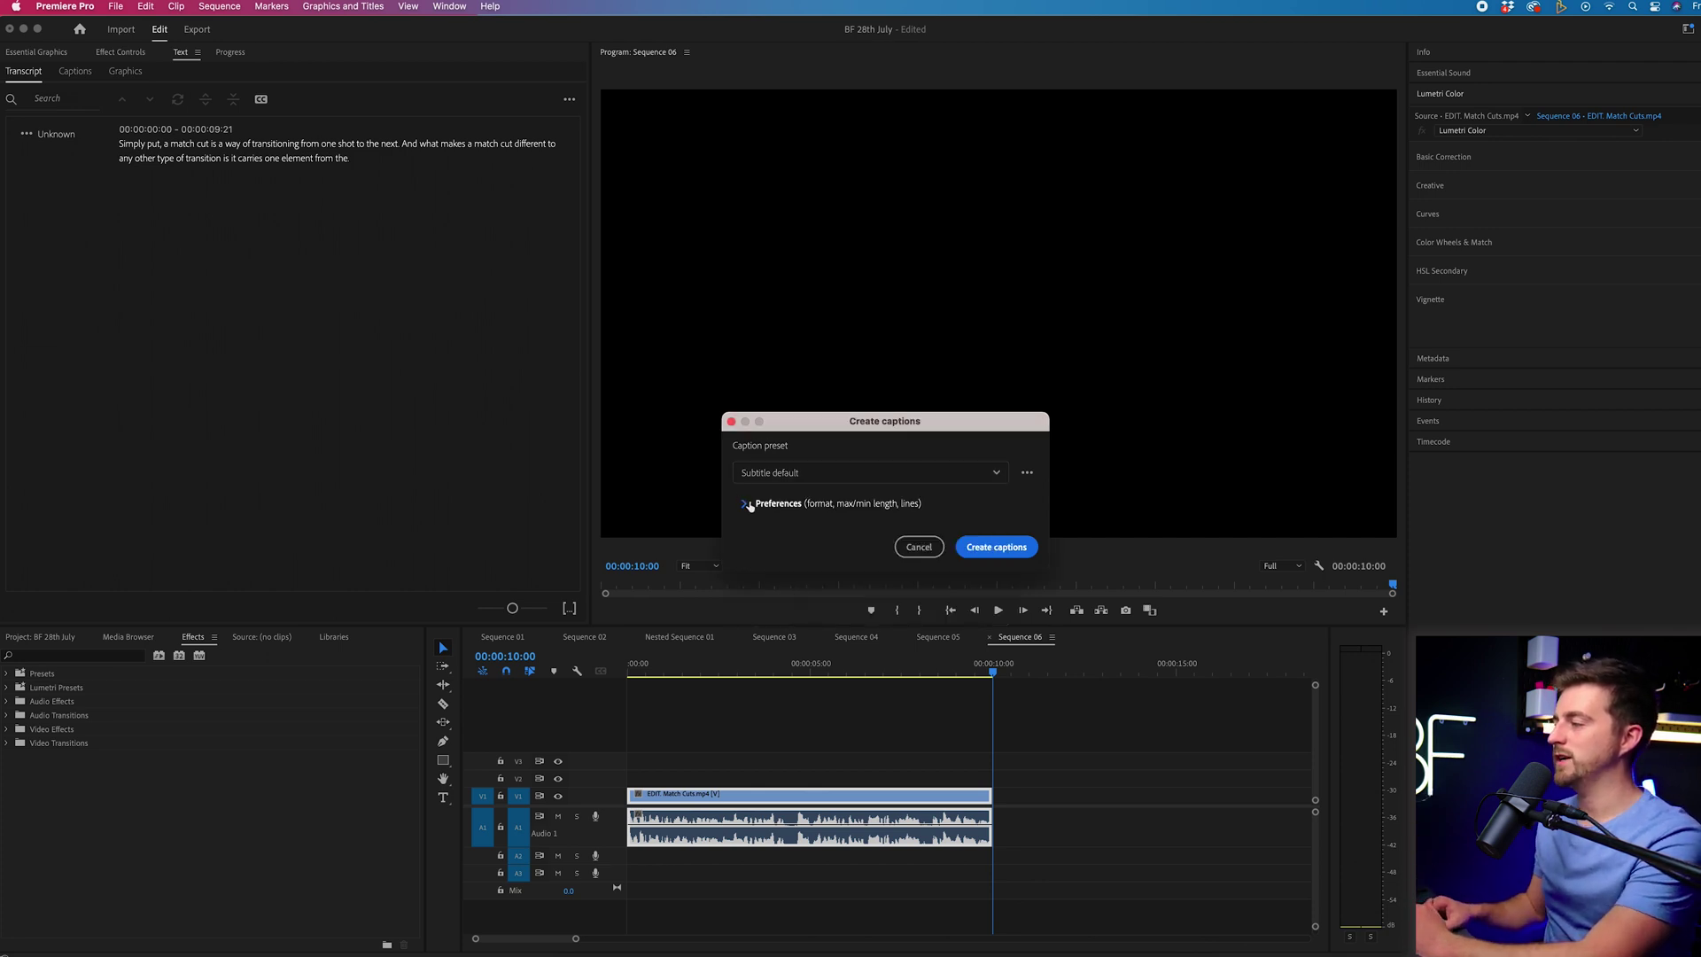
Keep Subtitle format with no style and raise minimum caption duration to 2.4 seconds
left_click(747, 504)
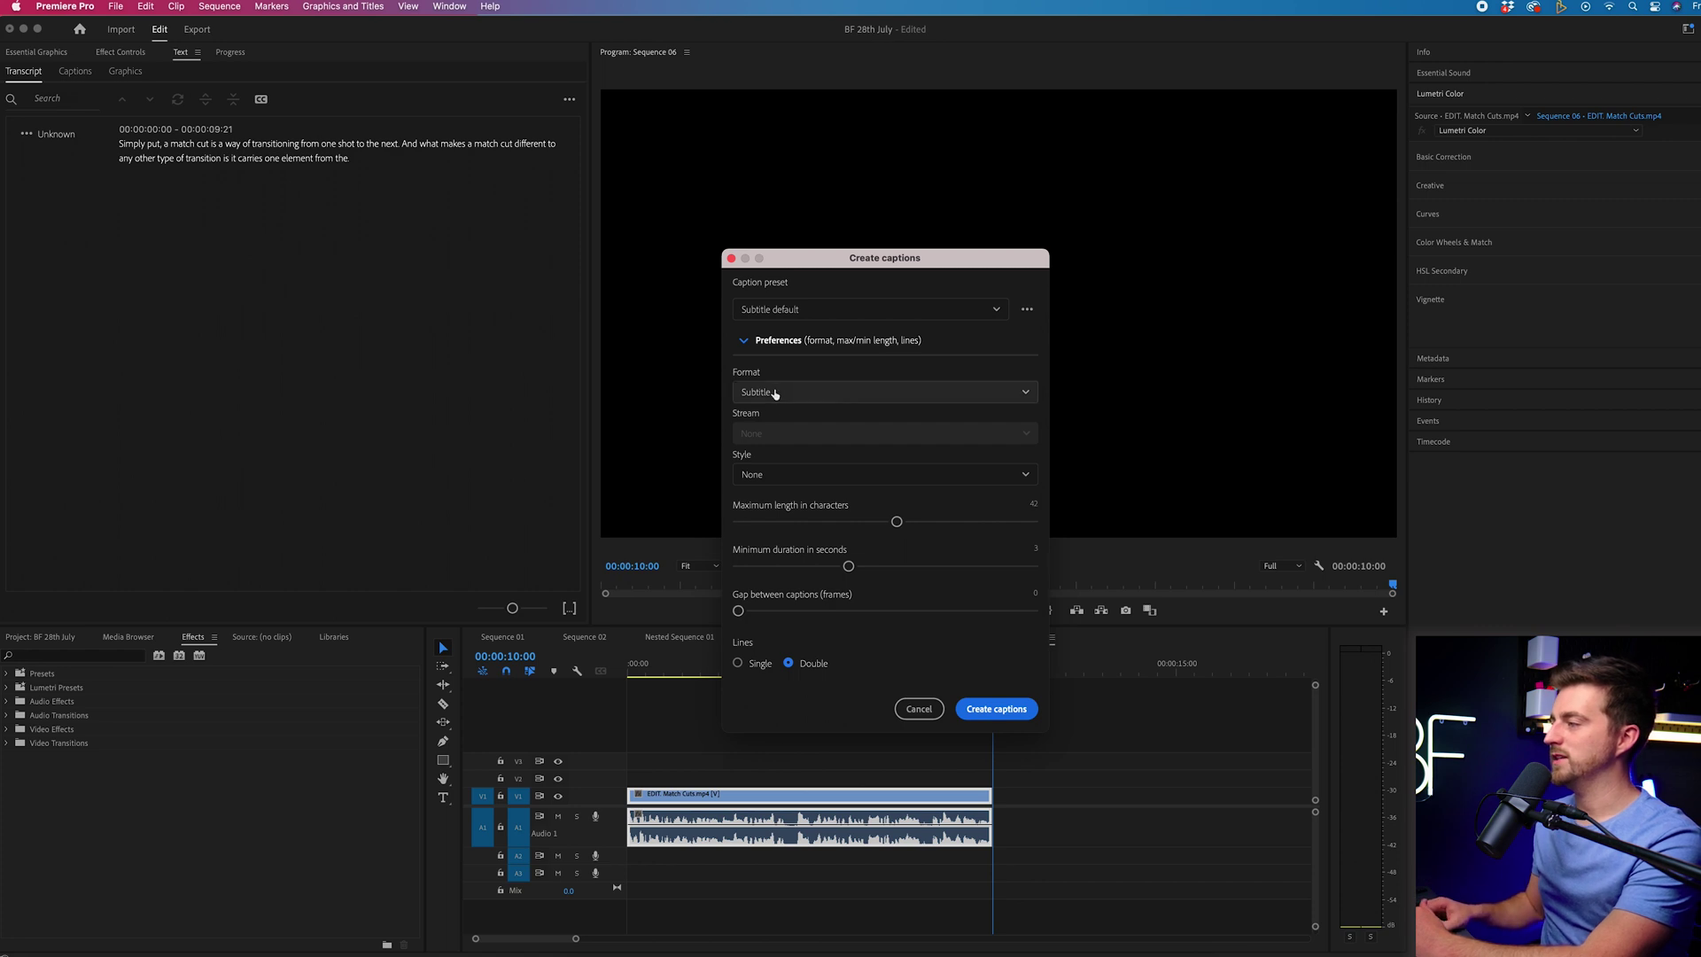
left_click(780, 392)
left_click(783, 395)
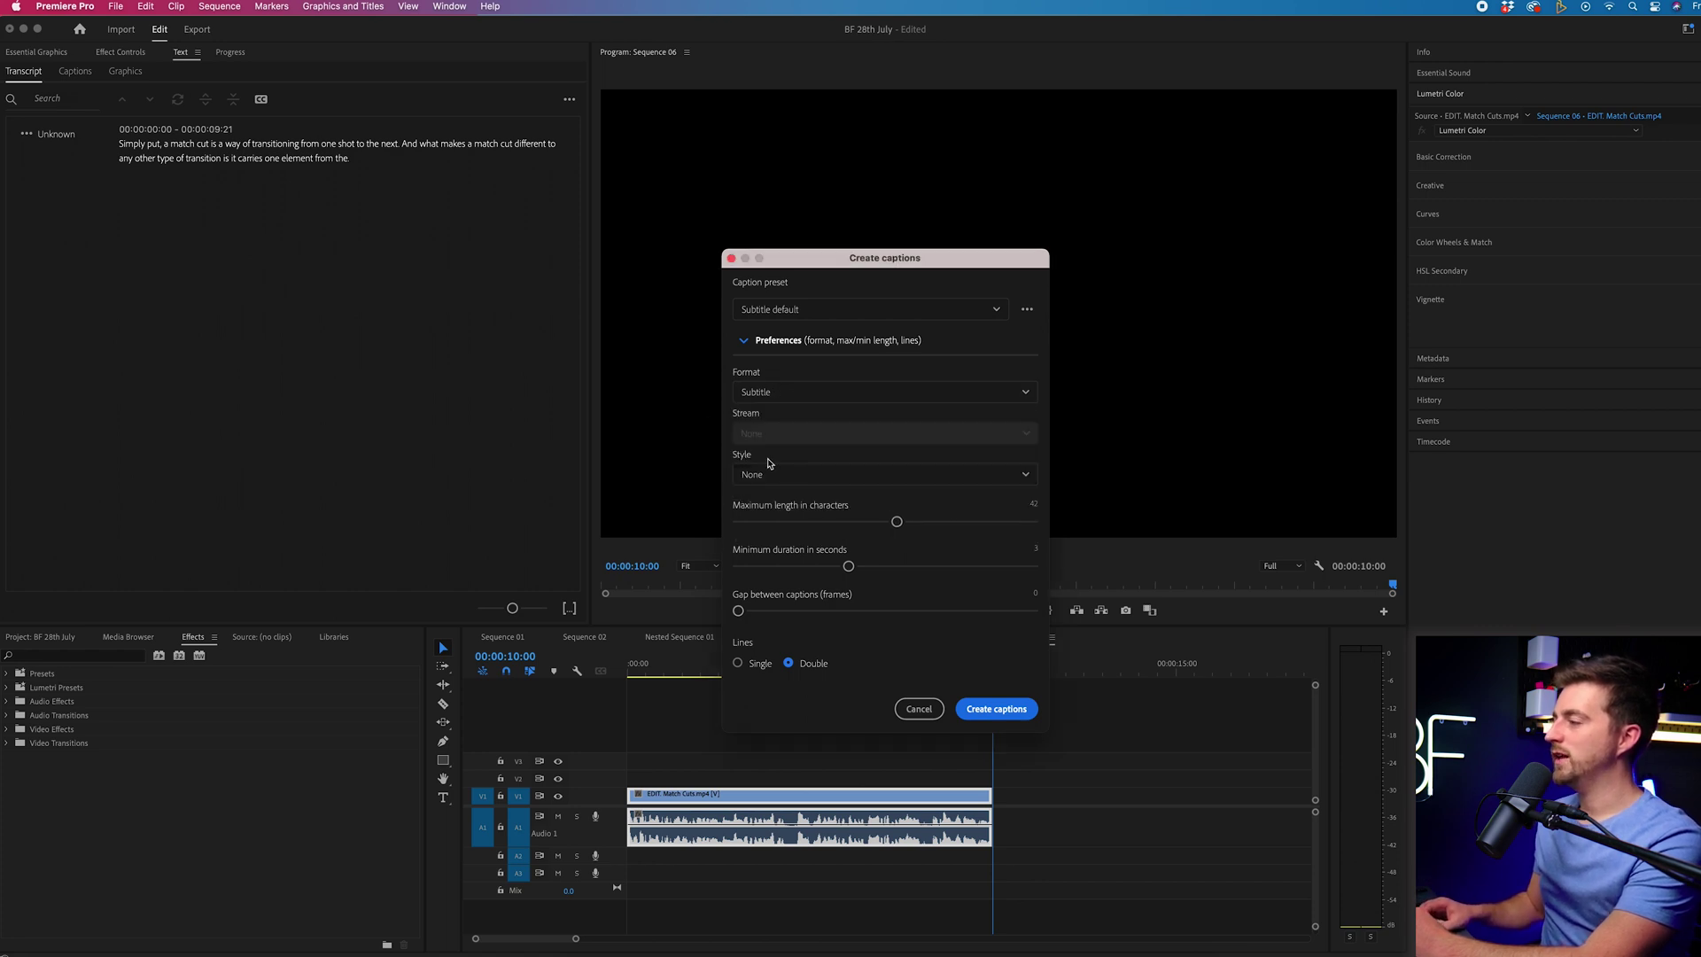
left_click(779, 476)
left_click(784, 476)
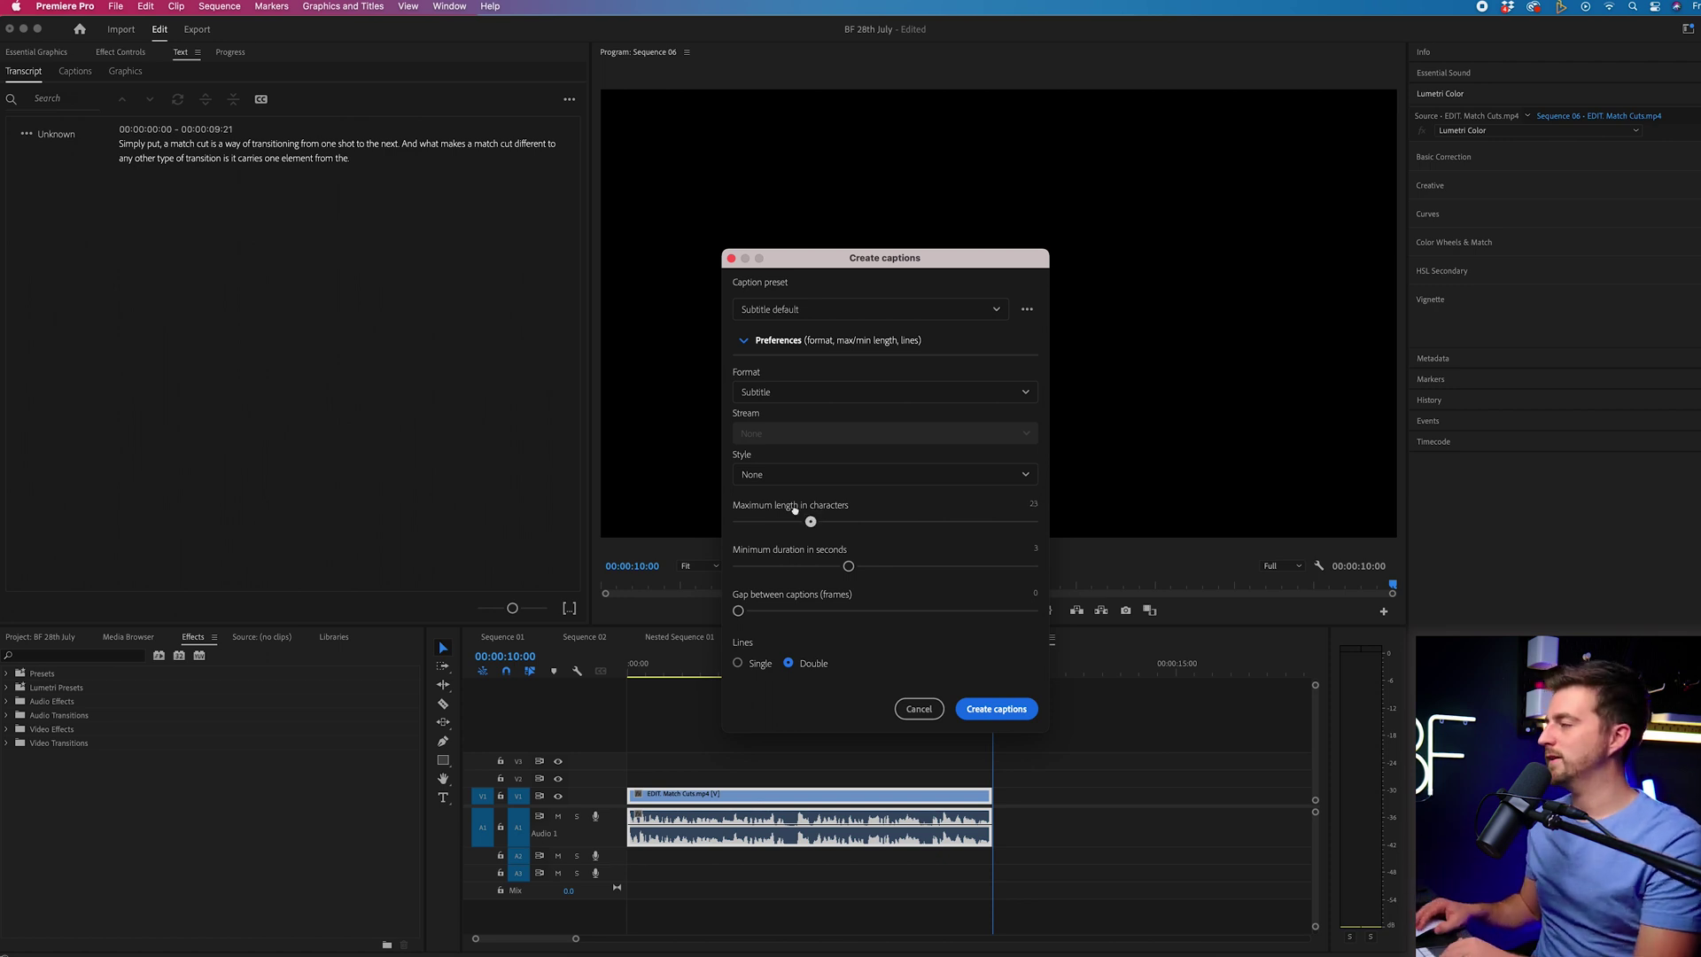
left_click_drag(800, 566, 811, 566)
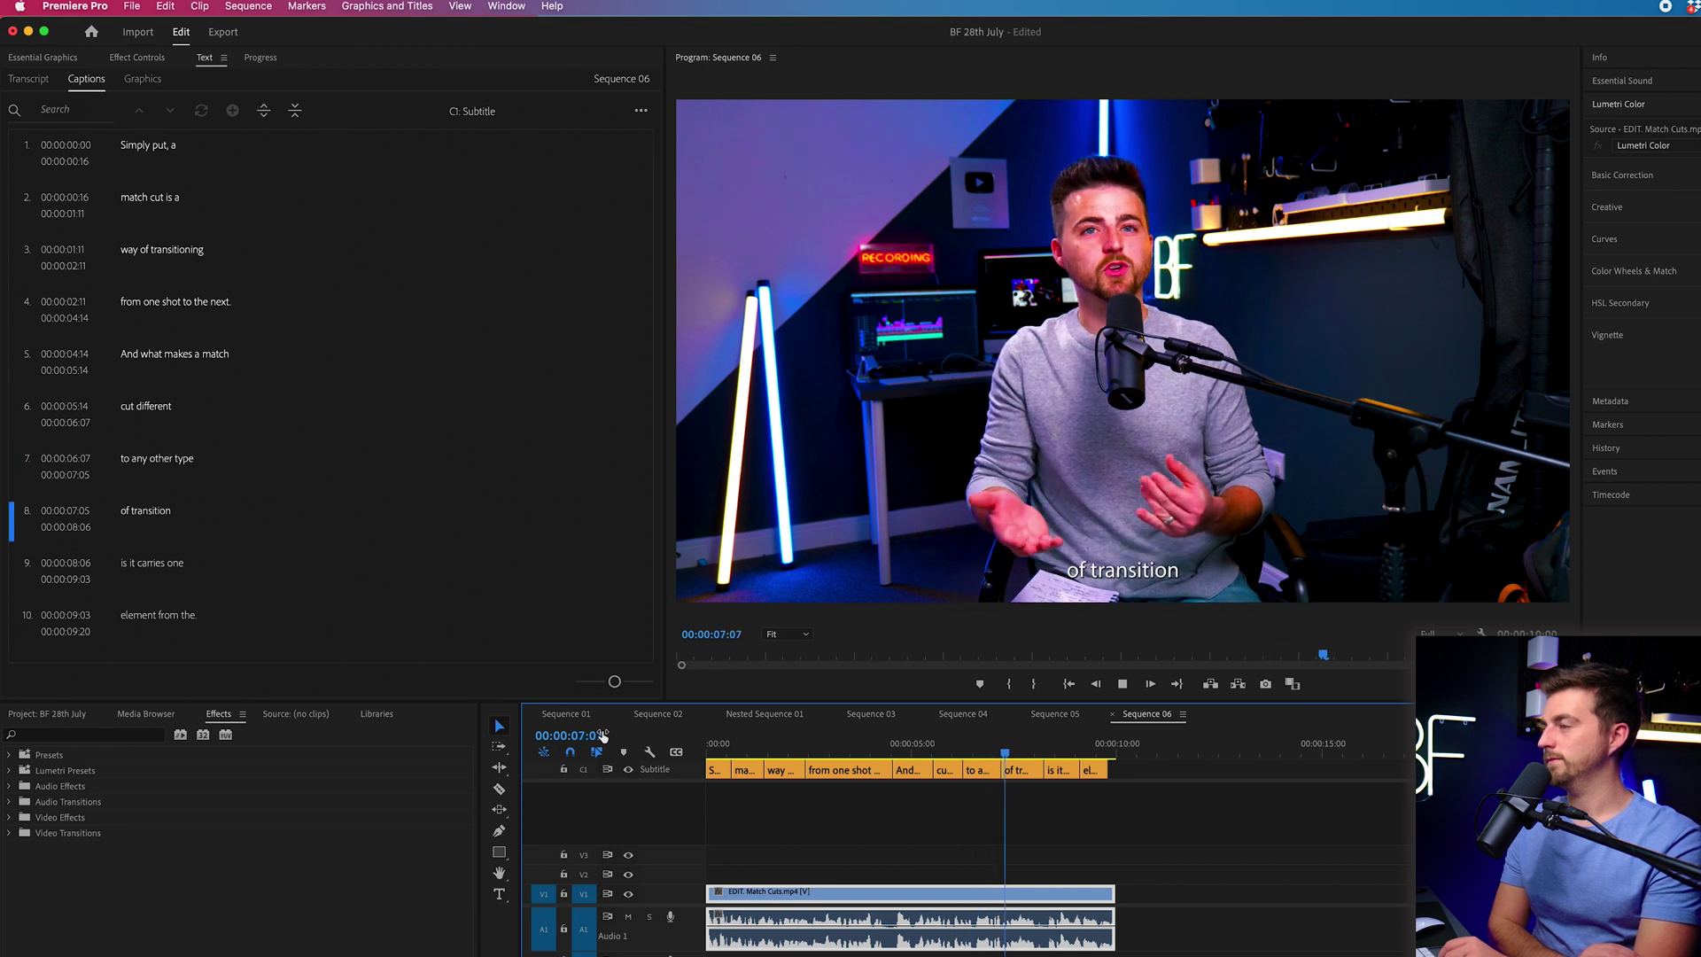
Play back the subtitles and jump to the caption 'from one shot to the next.'
key("space")
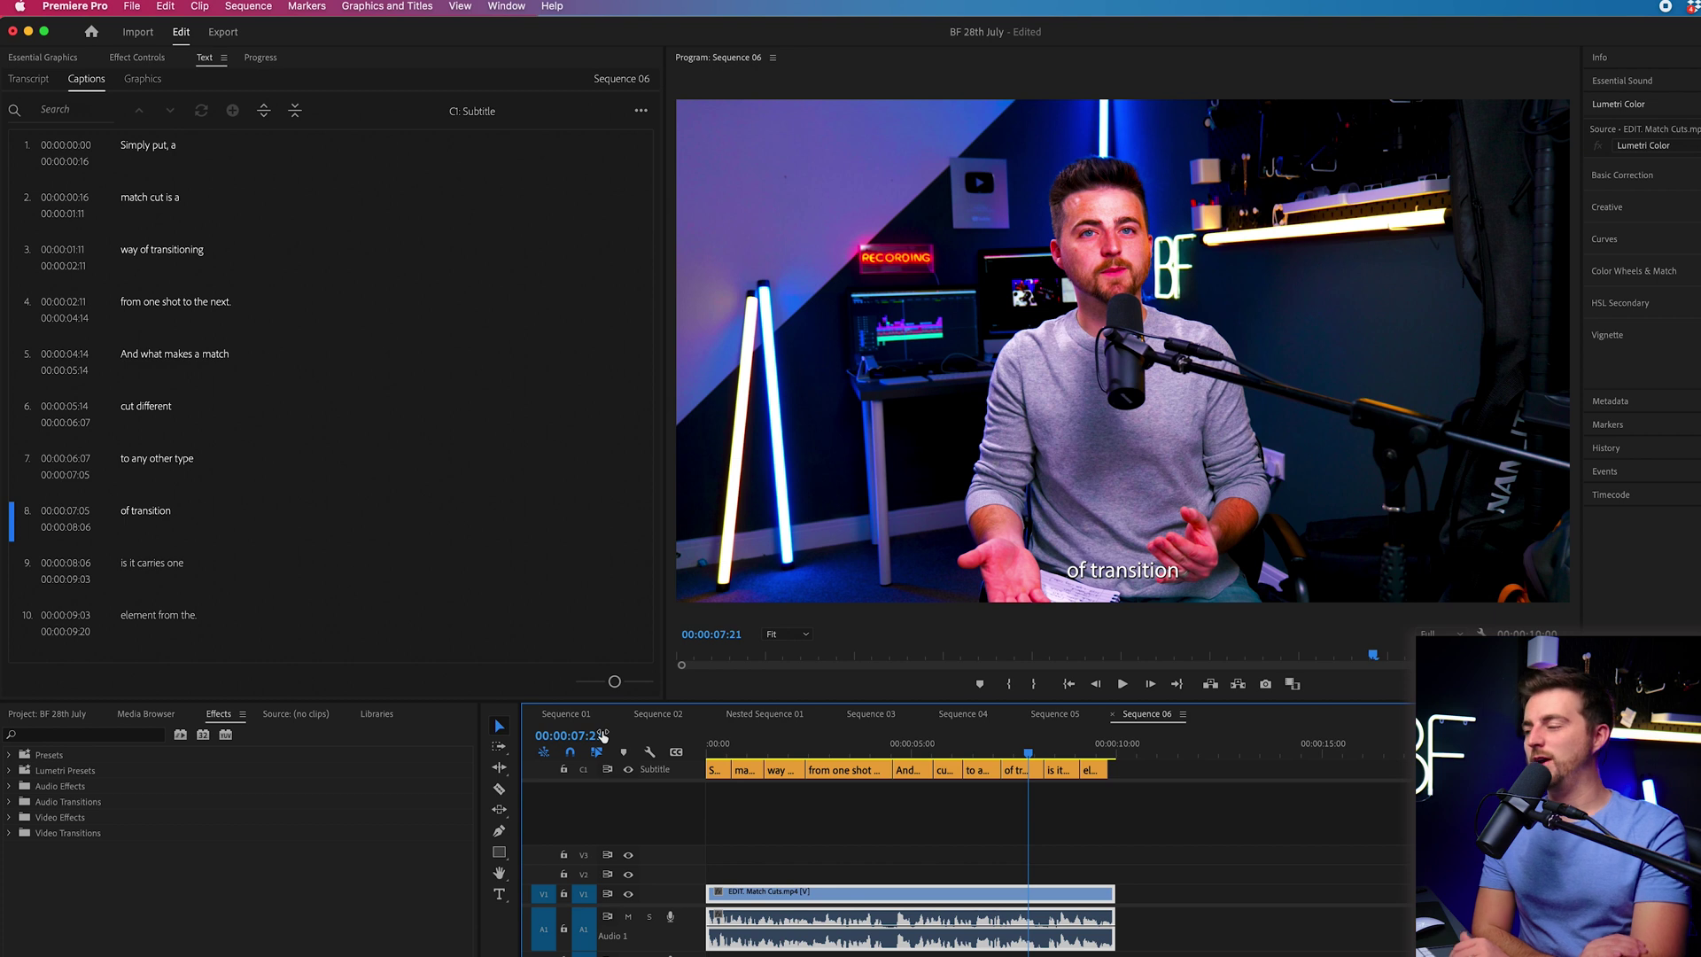
key("space")
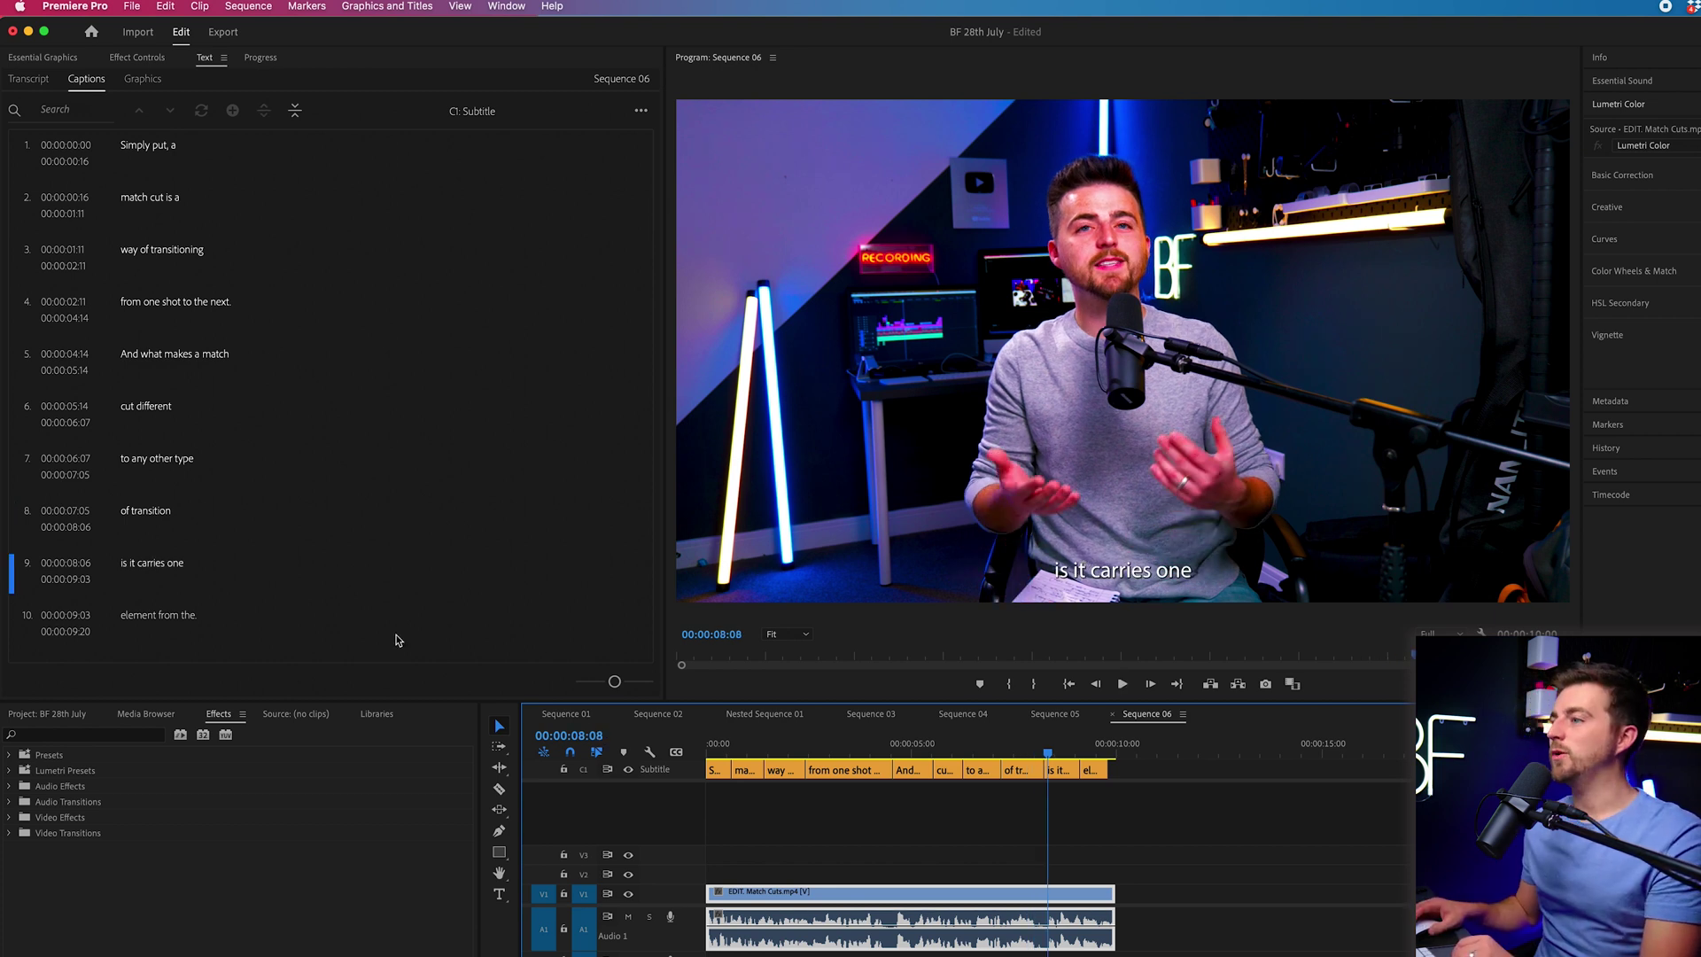
left_click(209, 310)
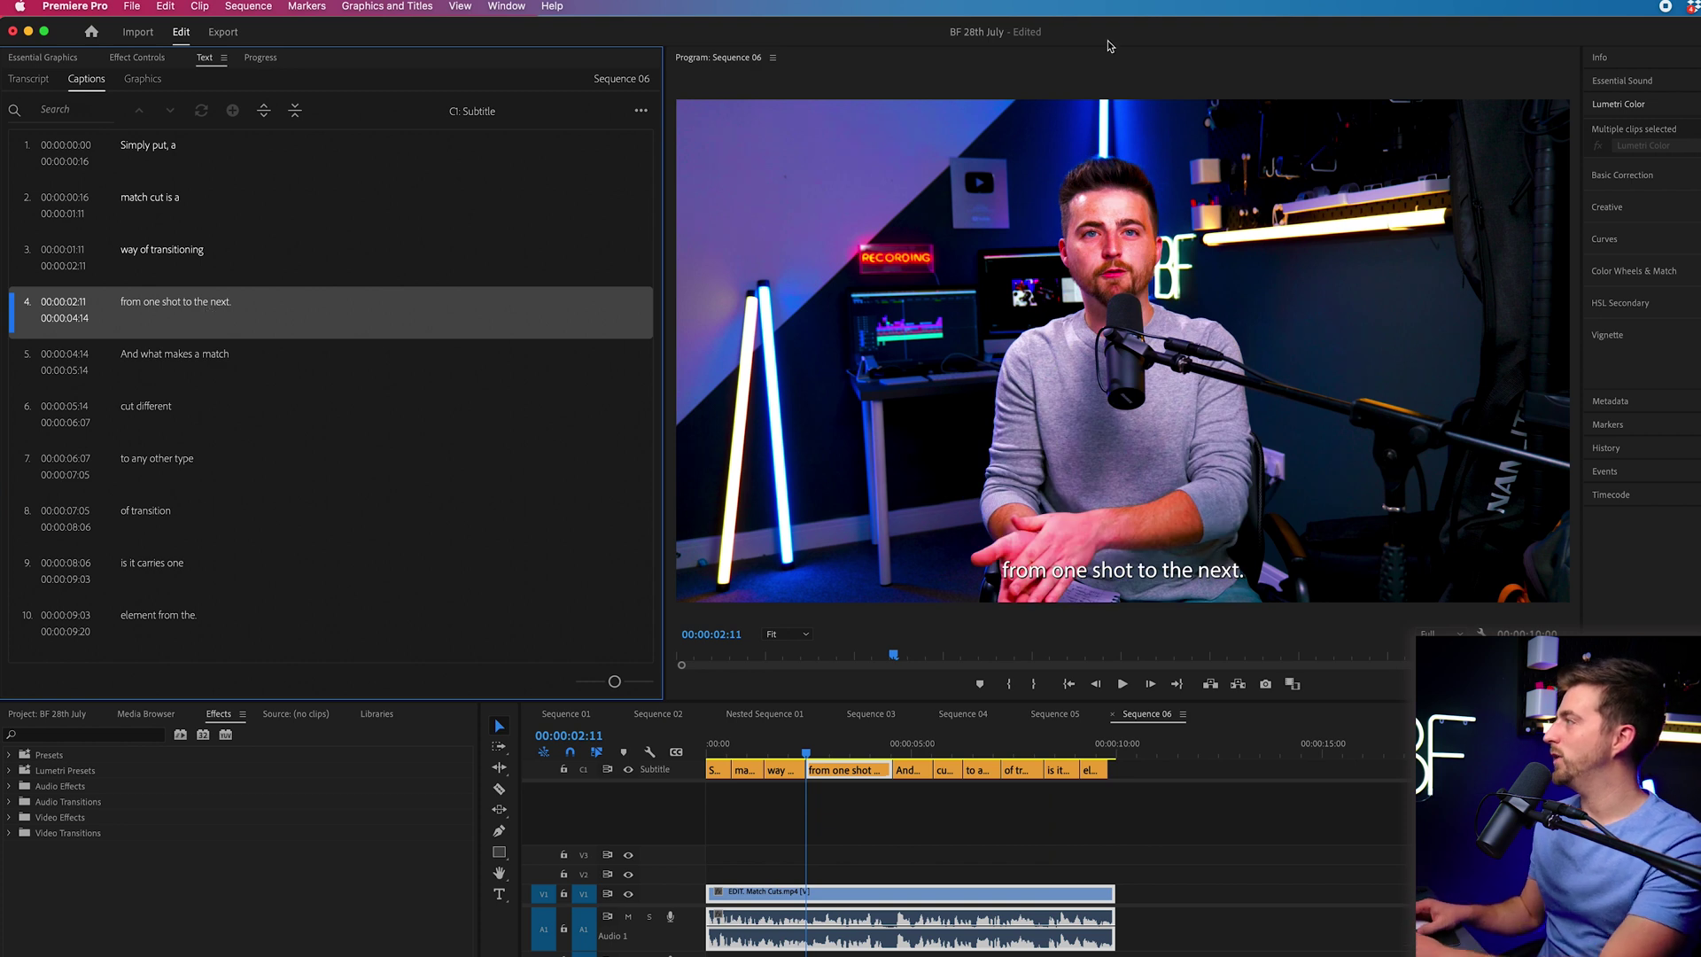
Show the Essential Graphics panel and load the subtitle clip's text settings
left_click(506, 7)
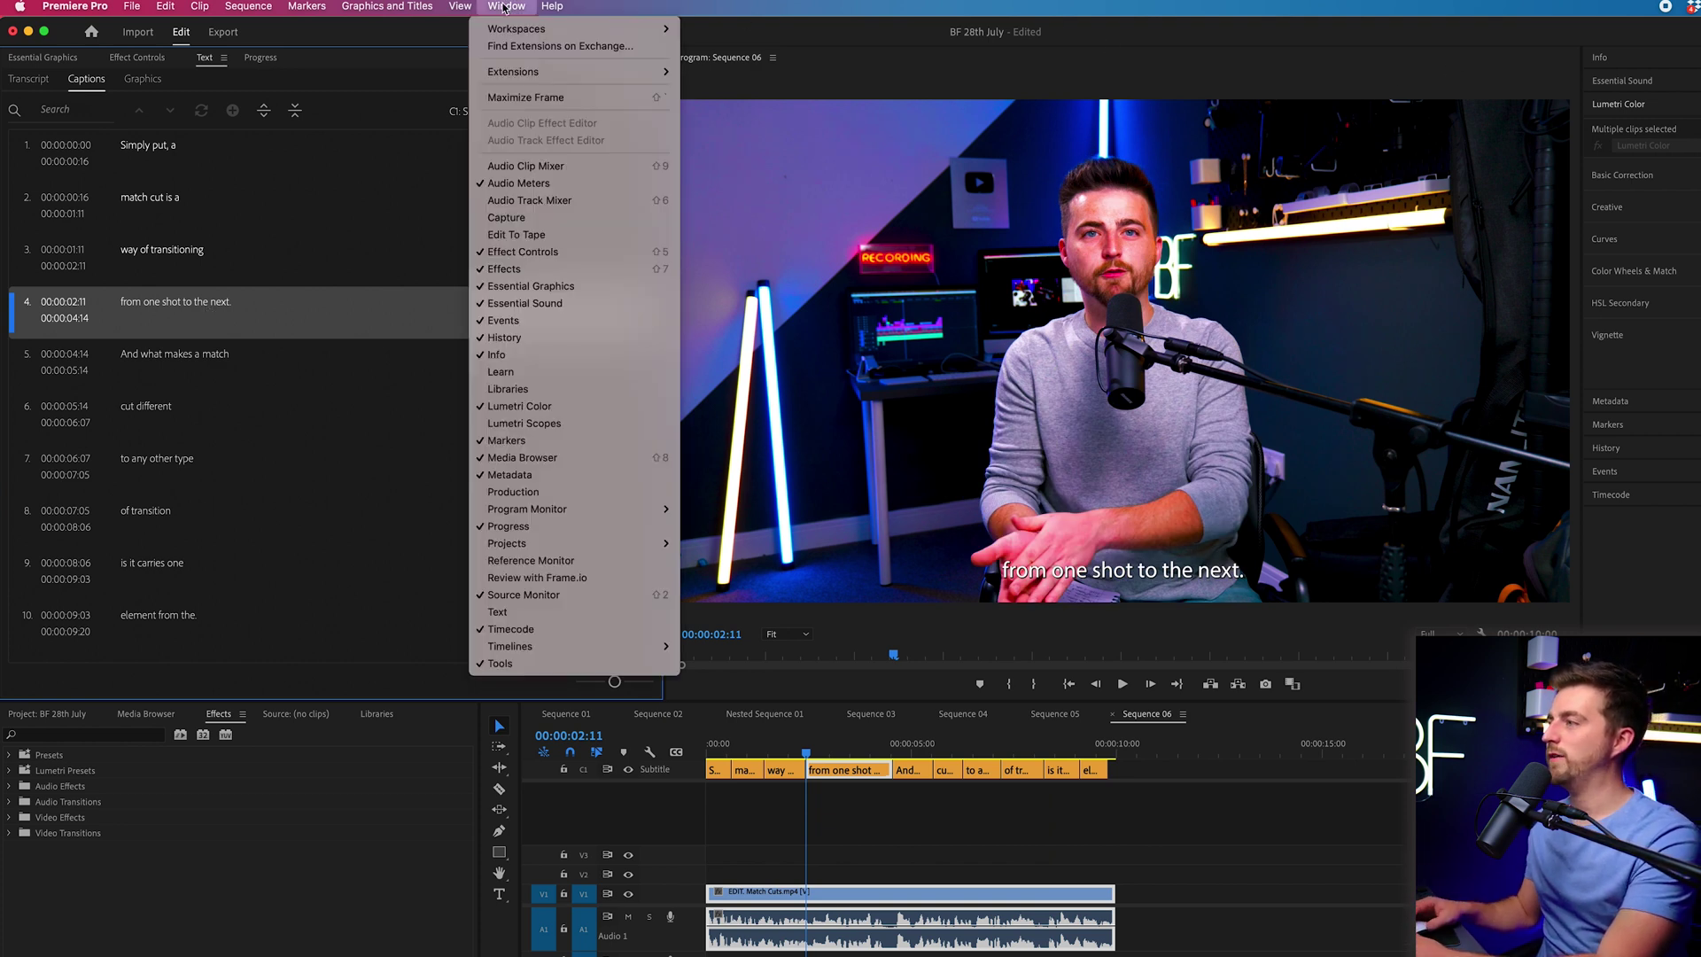
left_click(530, 287)
left_click(506, 7)
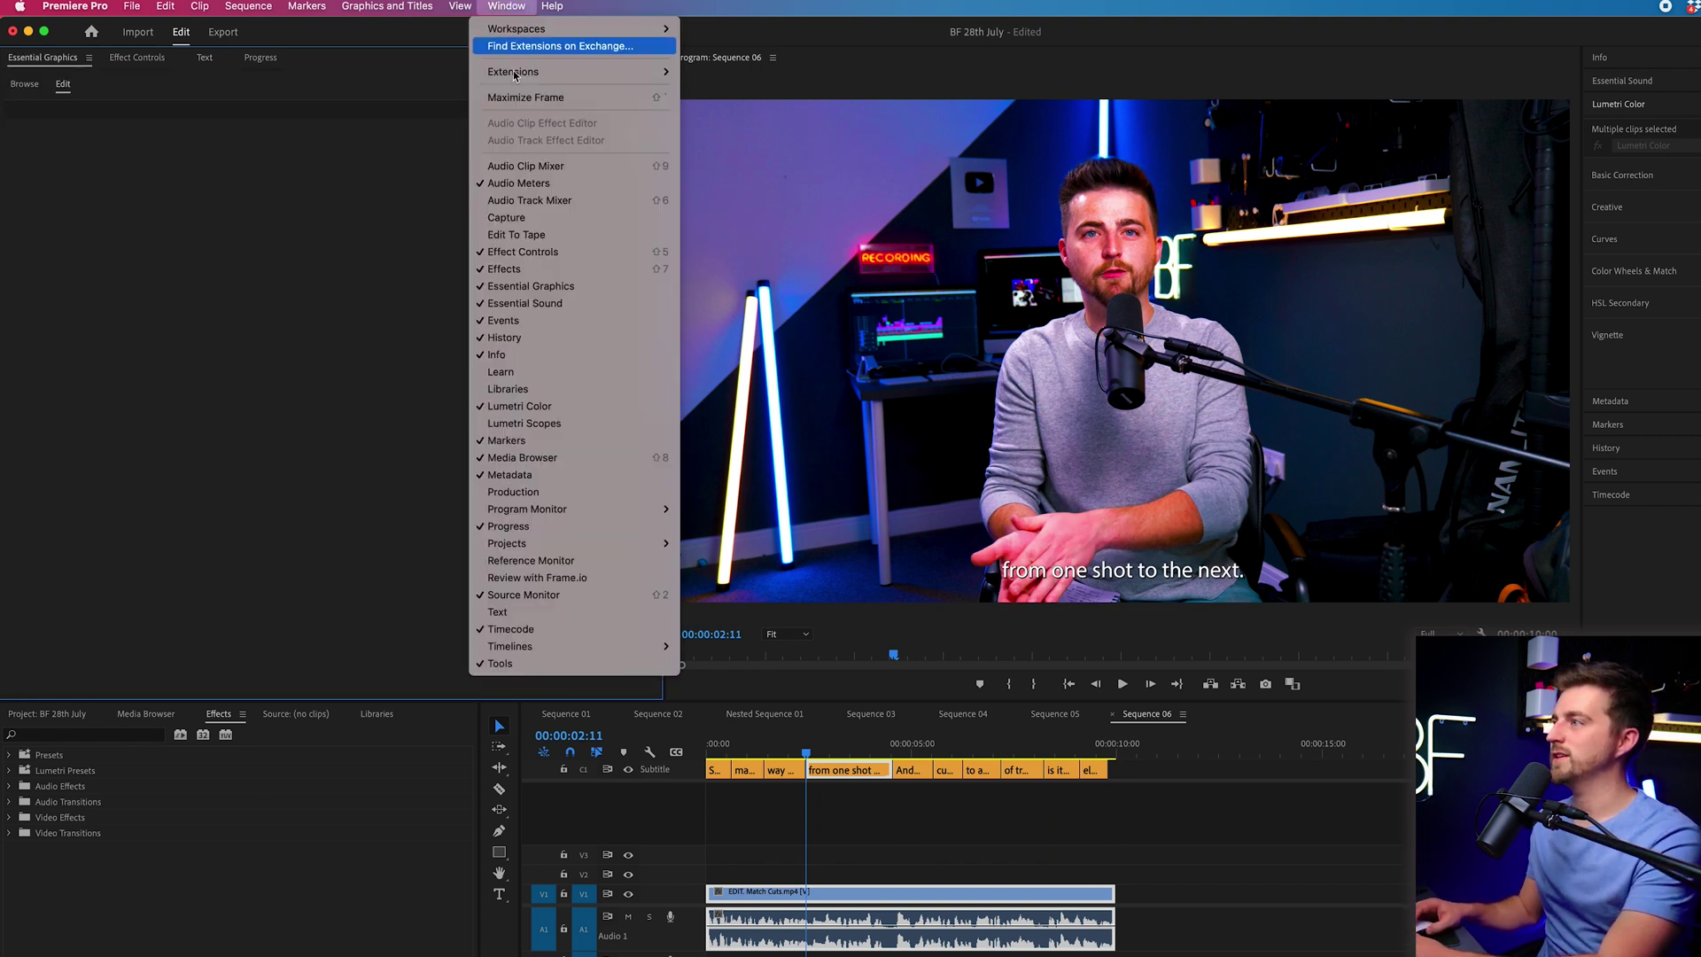
left_click(333, 282)
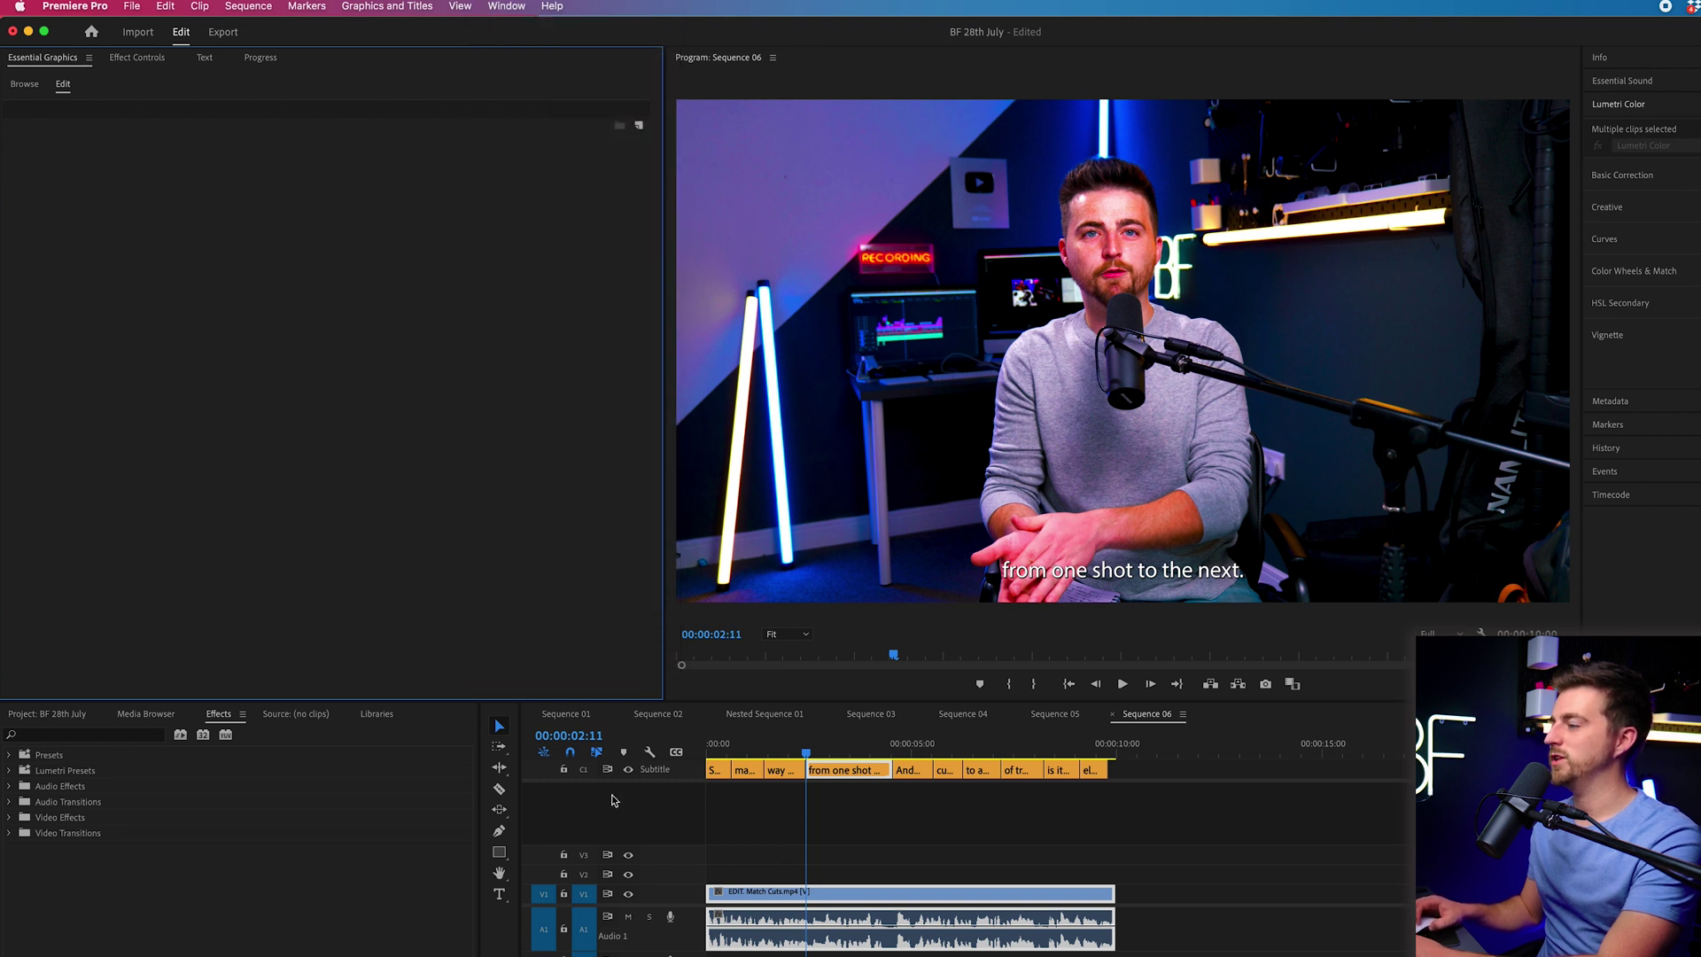
left_click(831, 775)
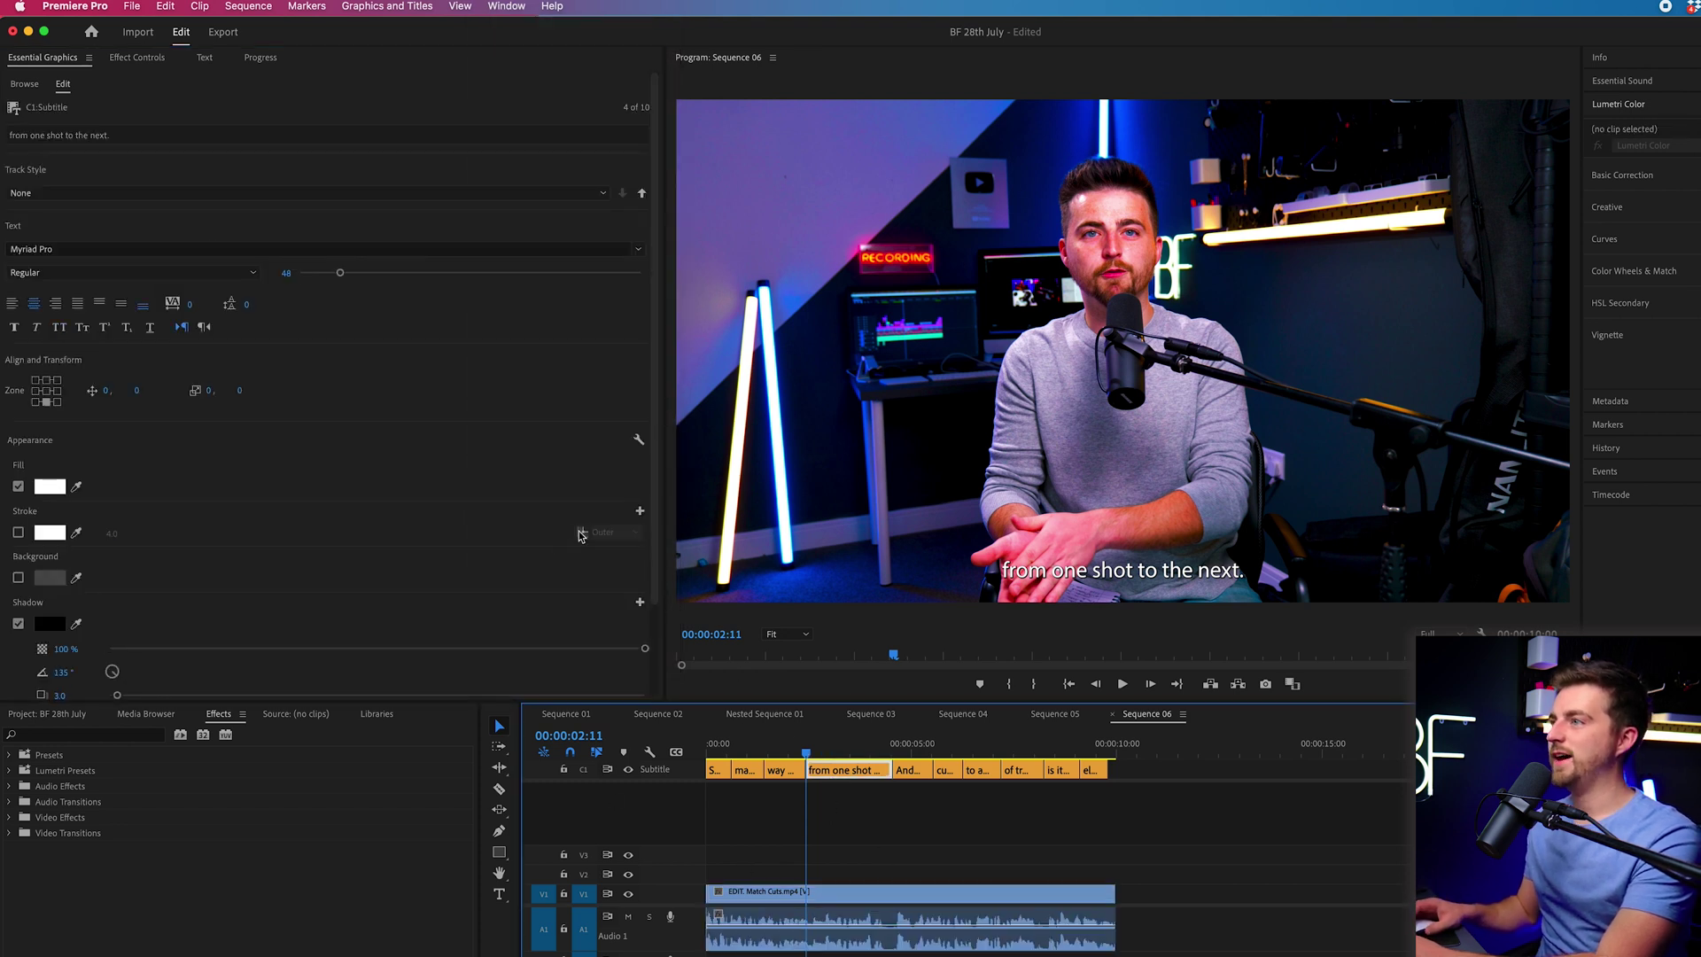
Make the captions Montserrat Black 44, centred, at vertical position 265
left_click(292, 249)
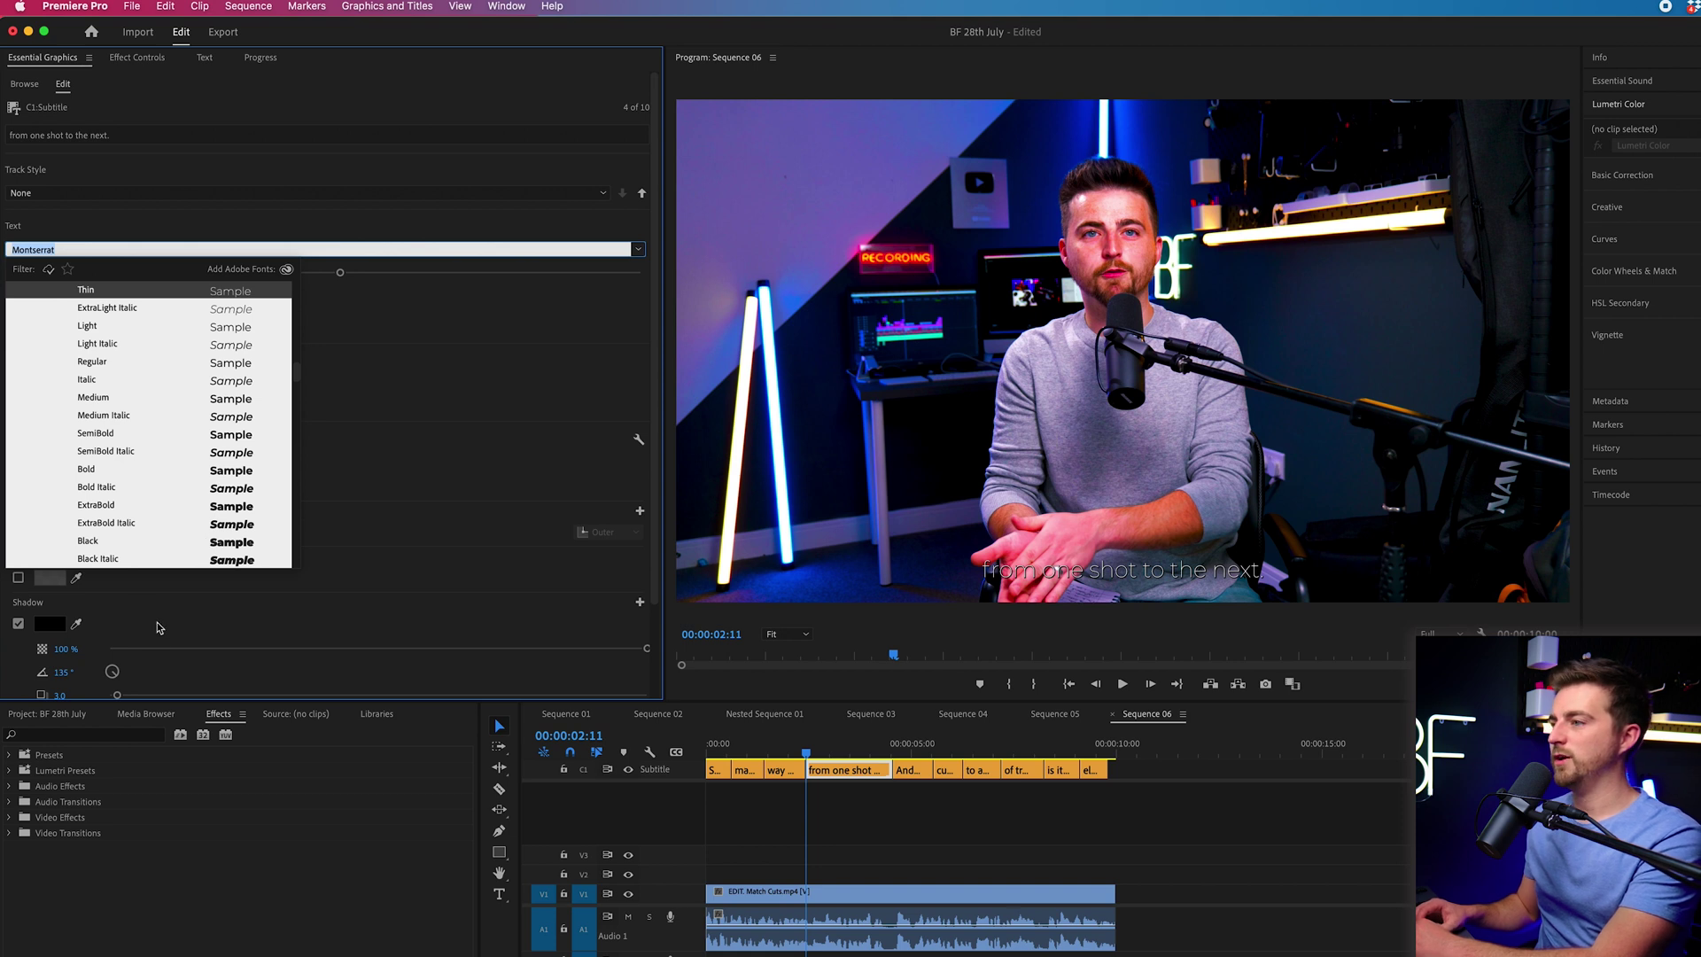
left_click(125, 543)
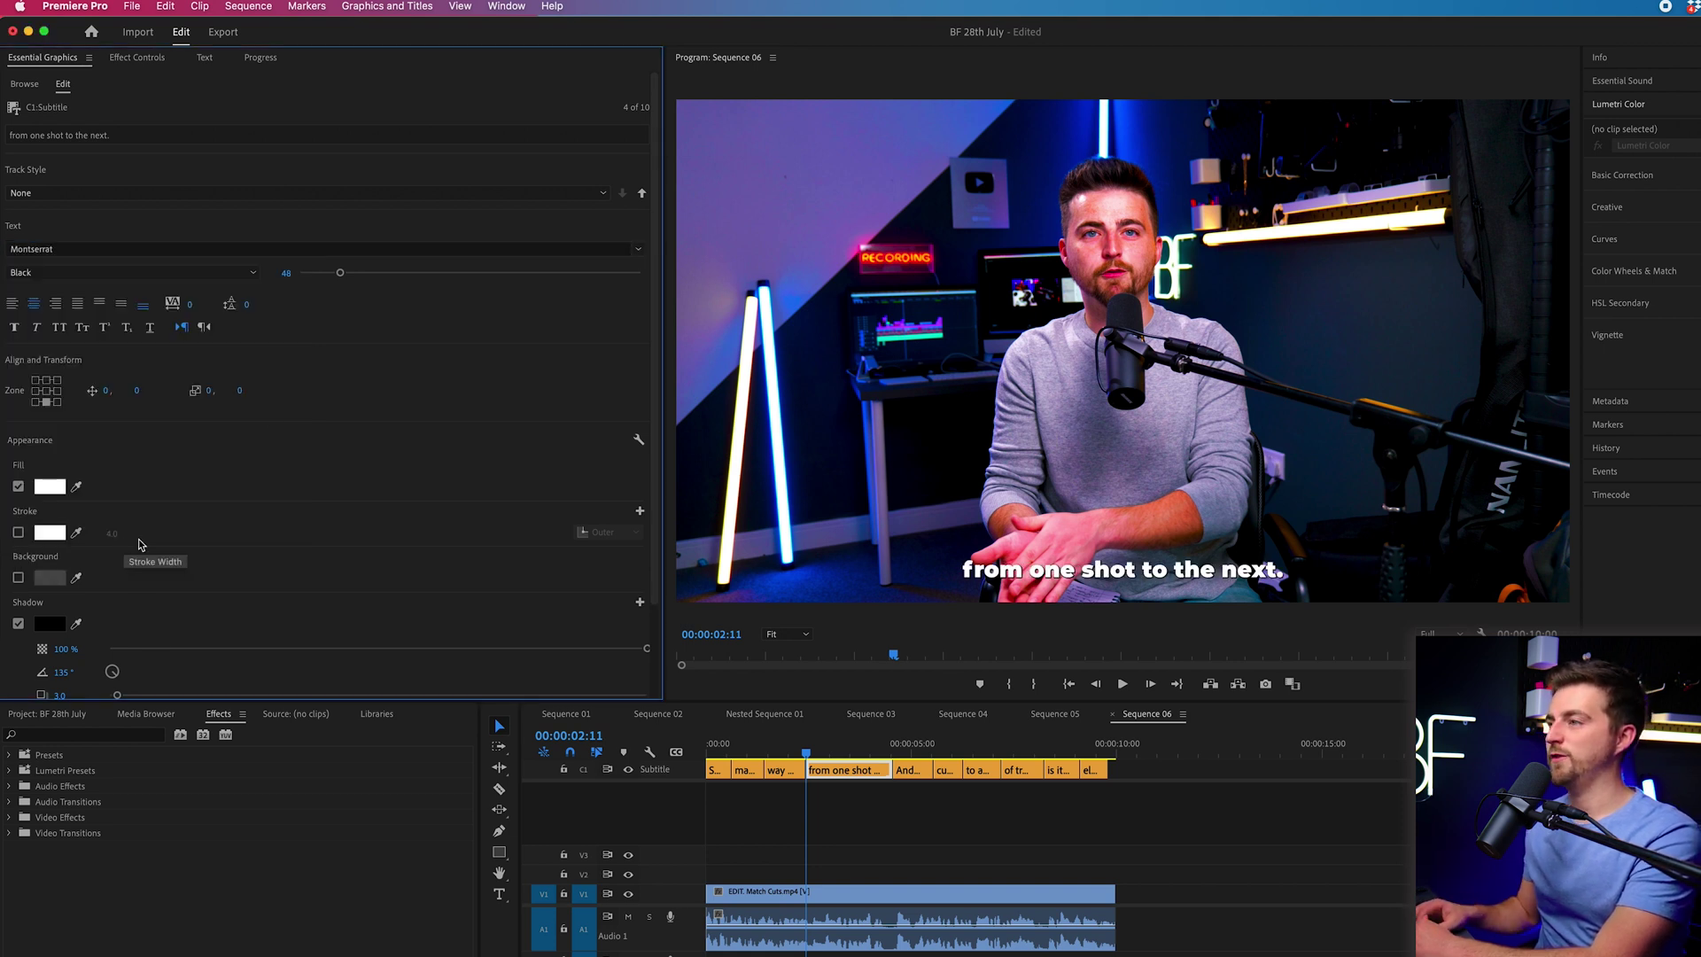
left_click_drag(340, 273, 337, 277)
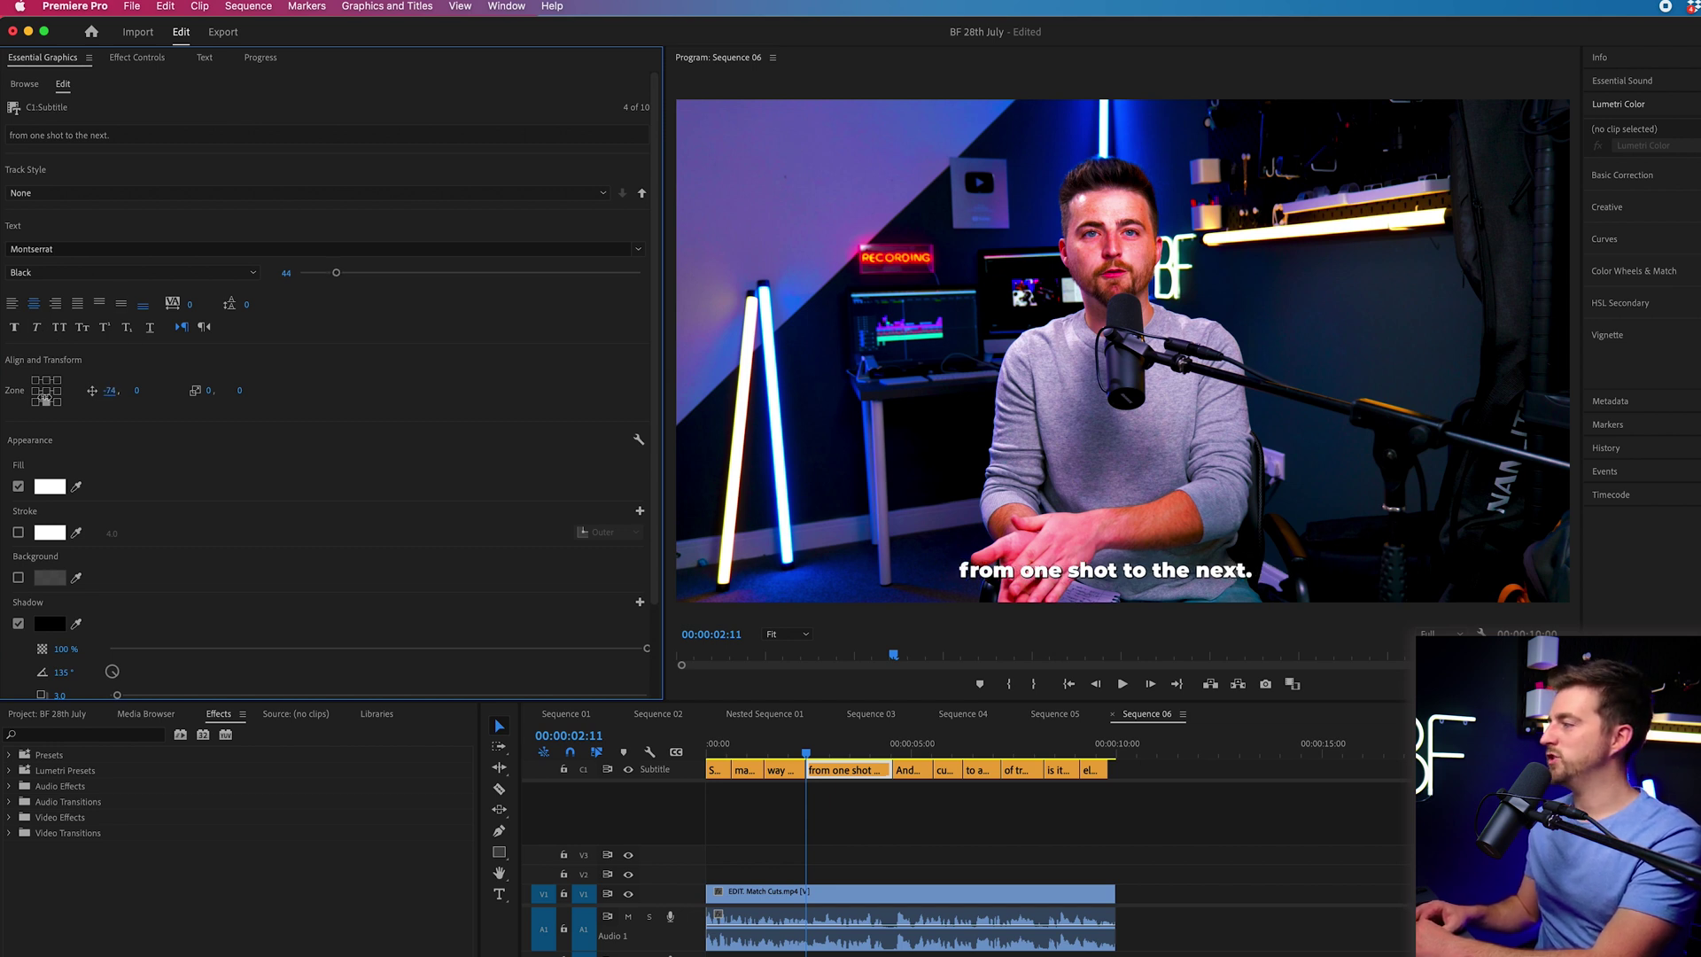
left_click_drag(137, 394, 167, 508)
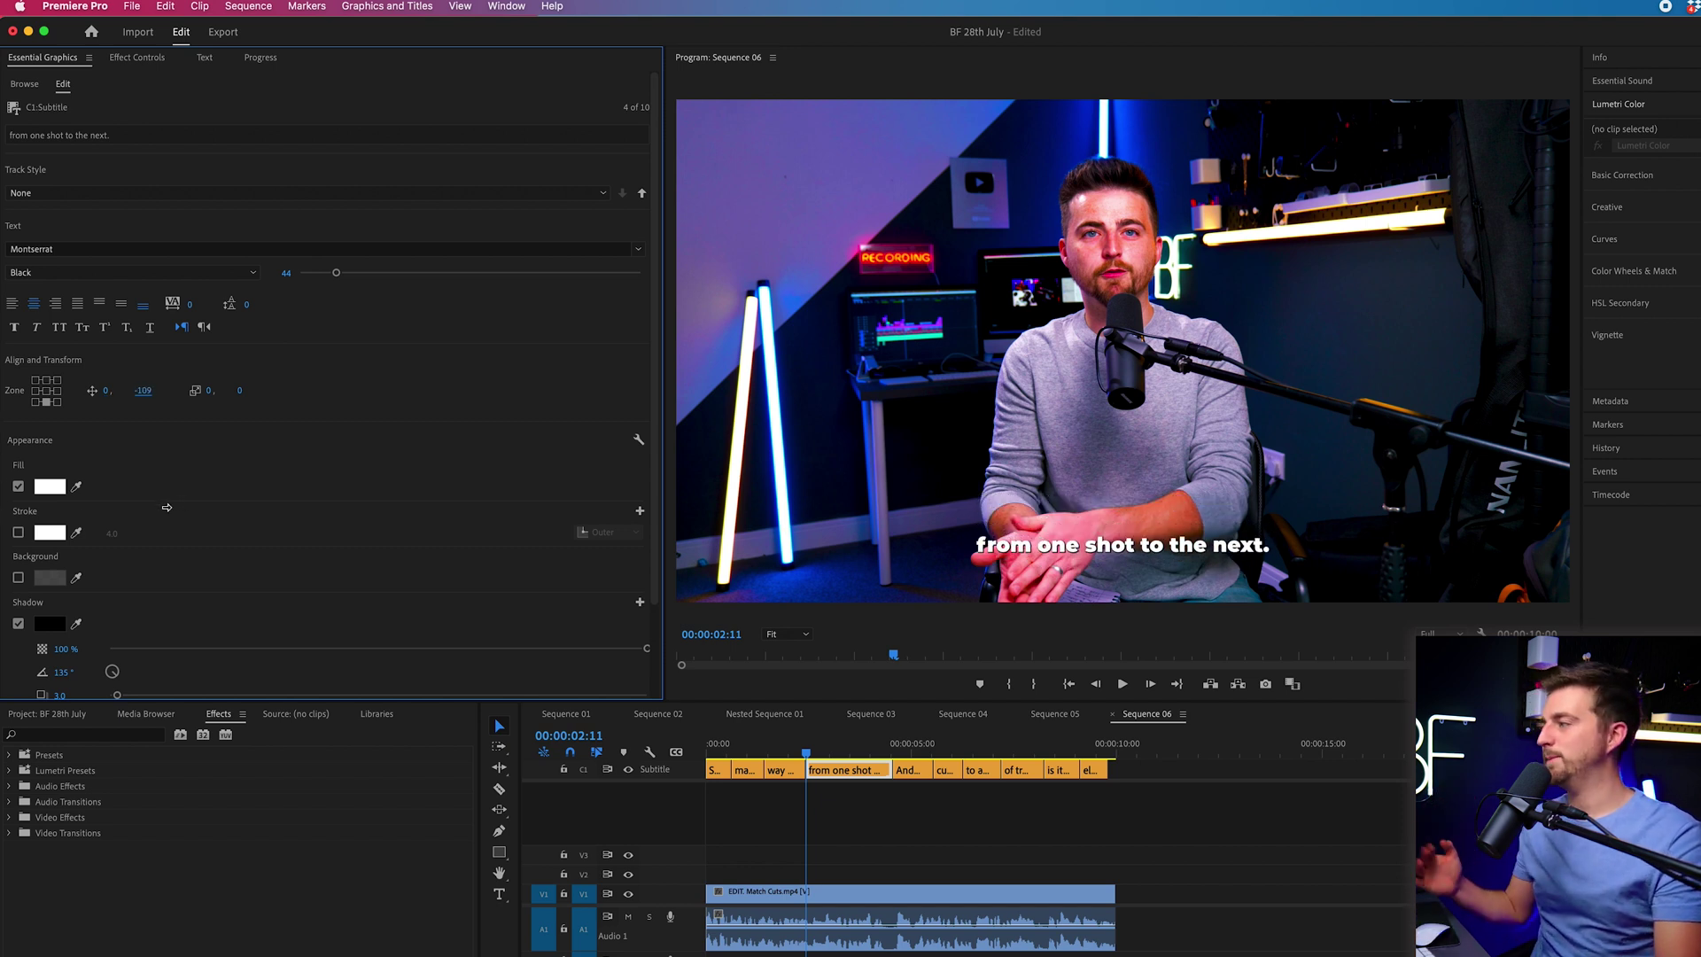
left_click(45, 391)
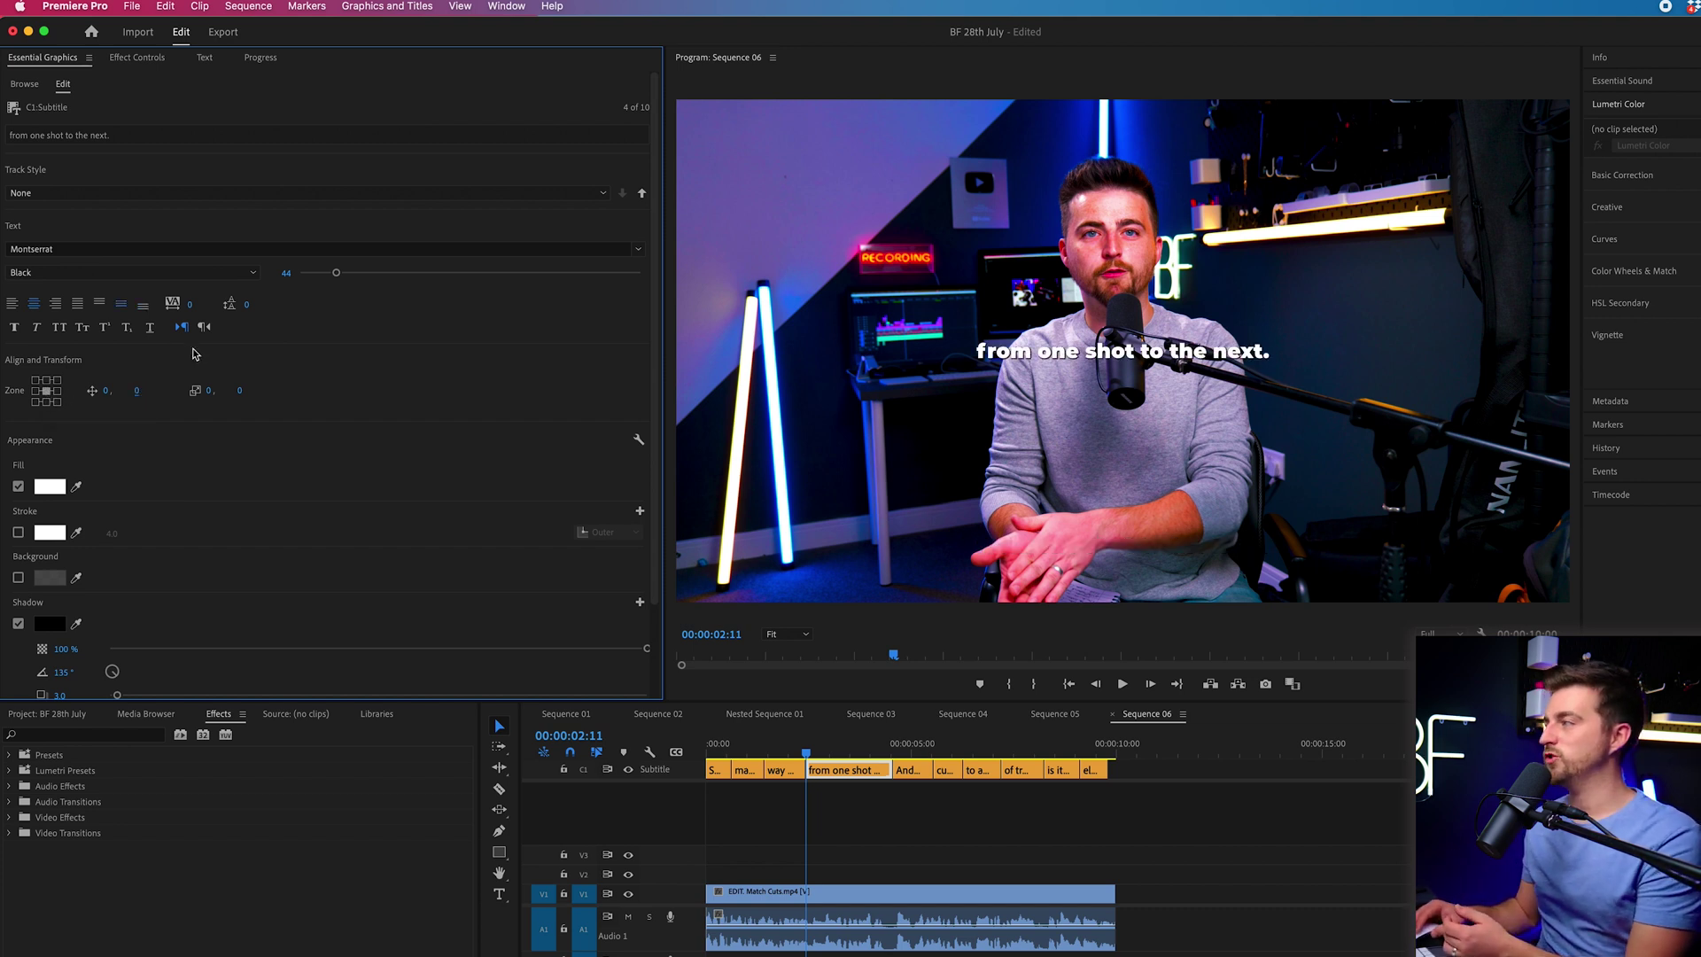
left_click_drag(137, 391, 332, 381)
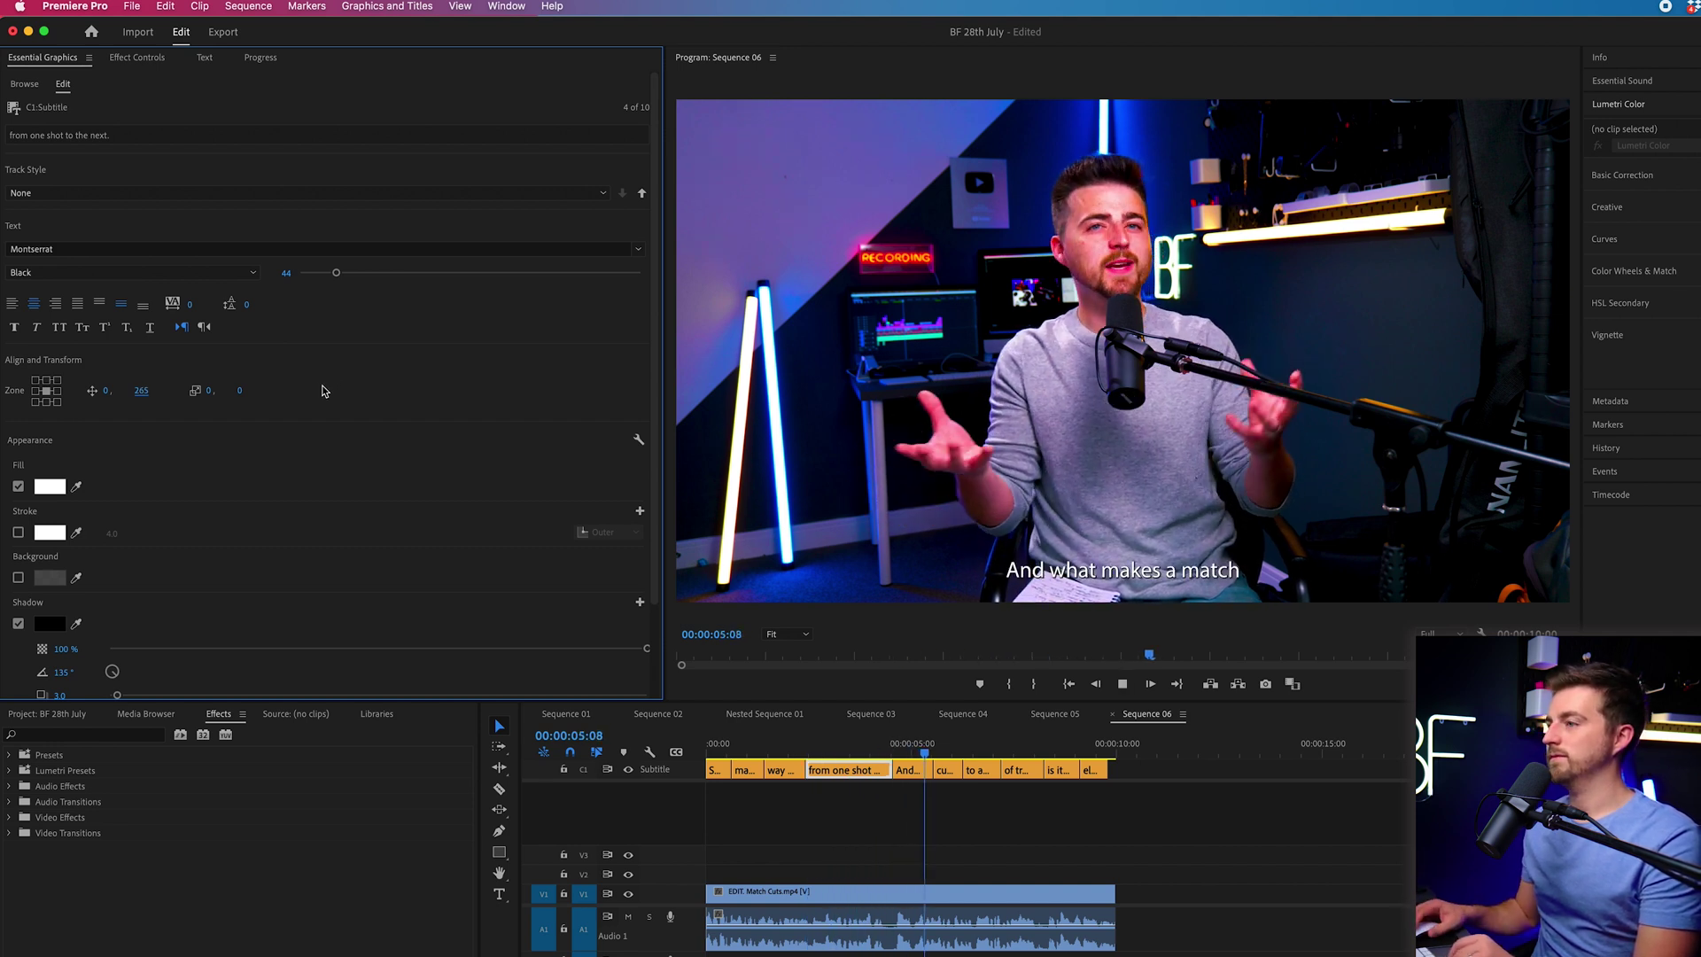
key("space")
Give the caption a bright yellow background box and enlarge it around the text
left_click(870, 746)
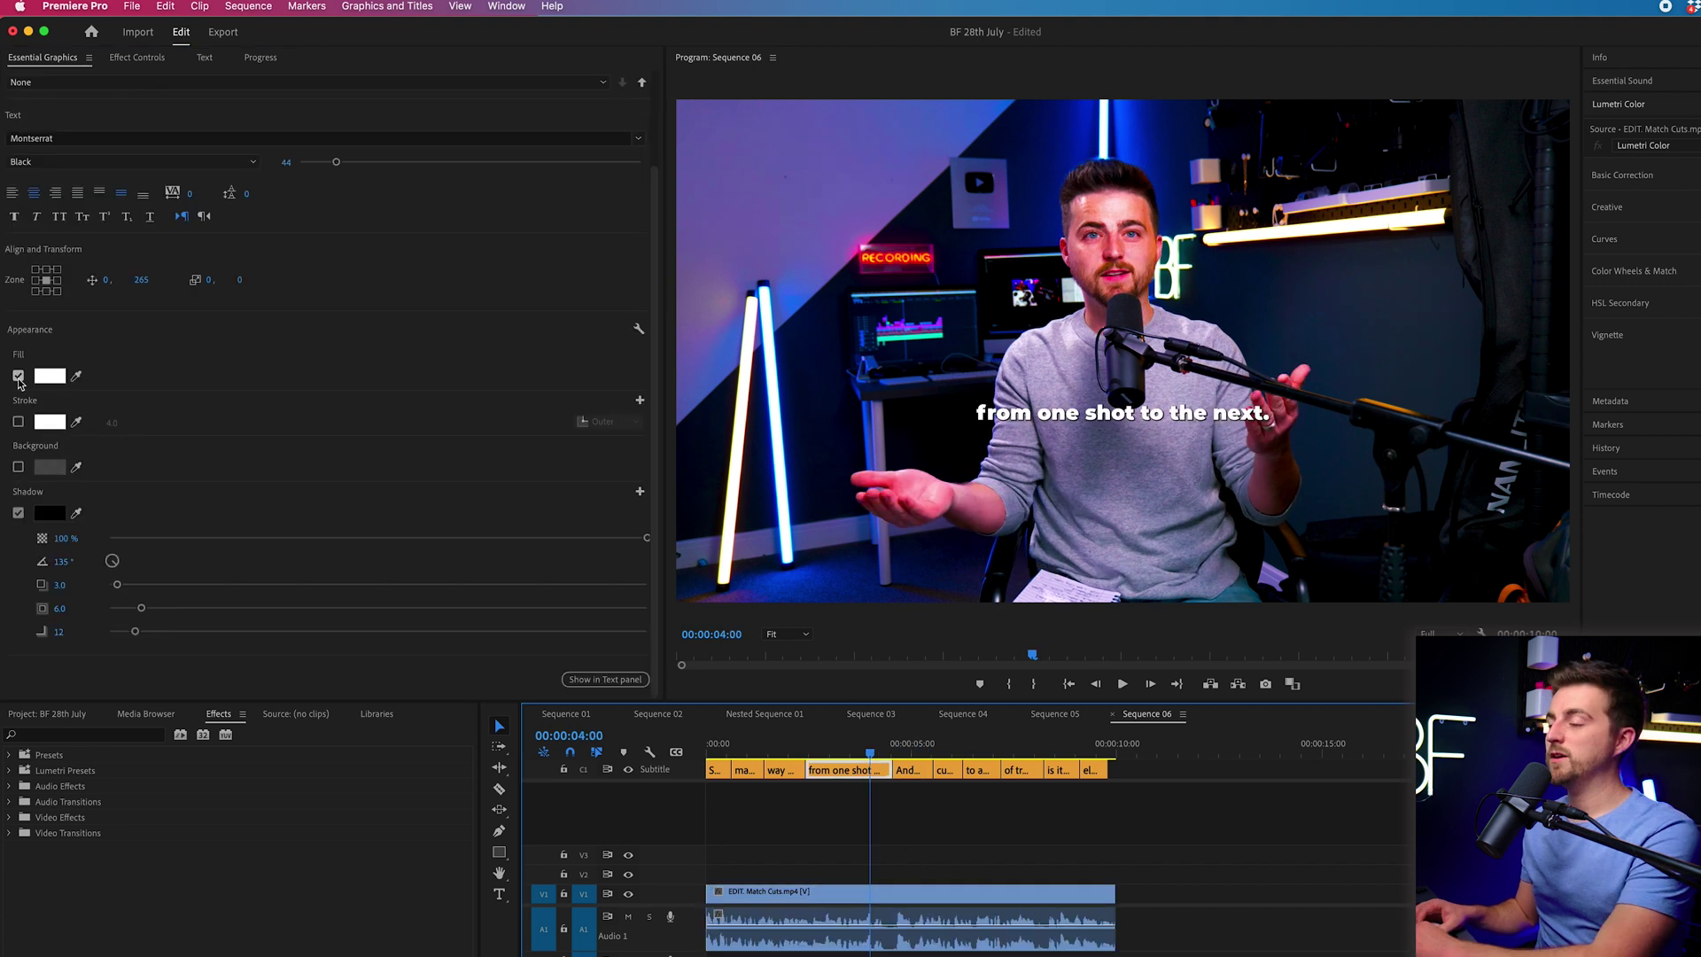
left_click(18, 468)
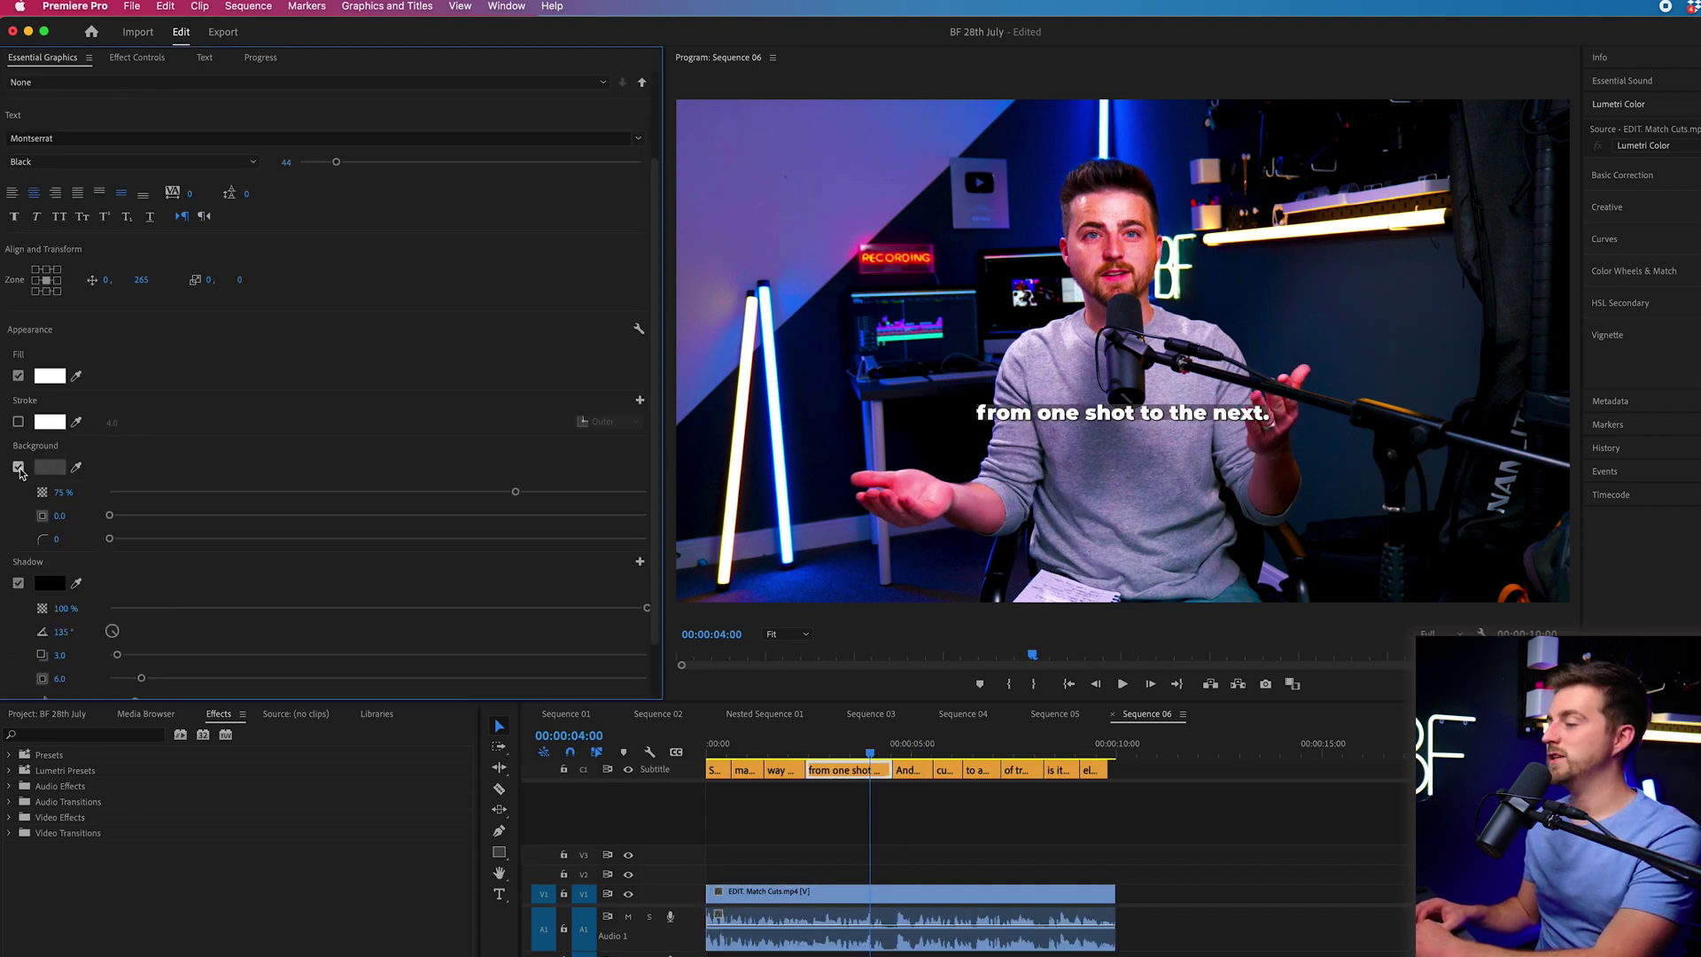
left_click(51, 469)
left_click(994, 597)
left_click_drag(1026, 541, 1025, 532)
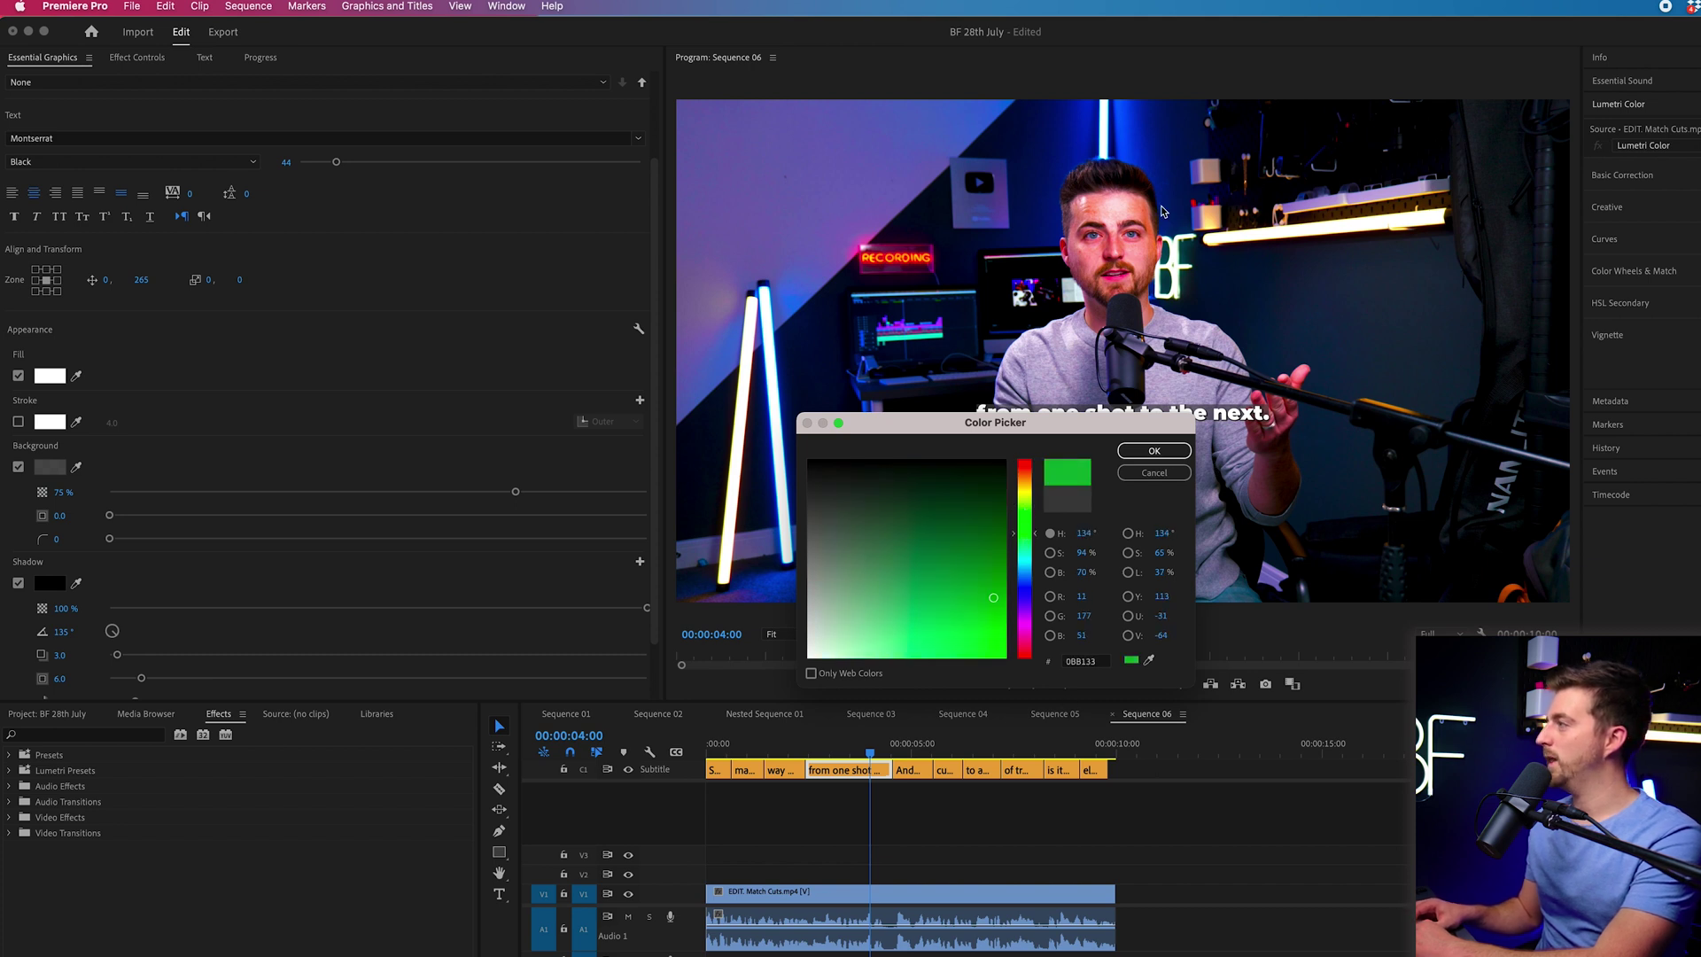
left_click(1018, 496)
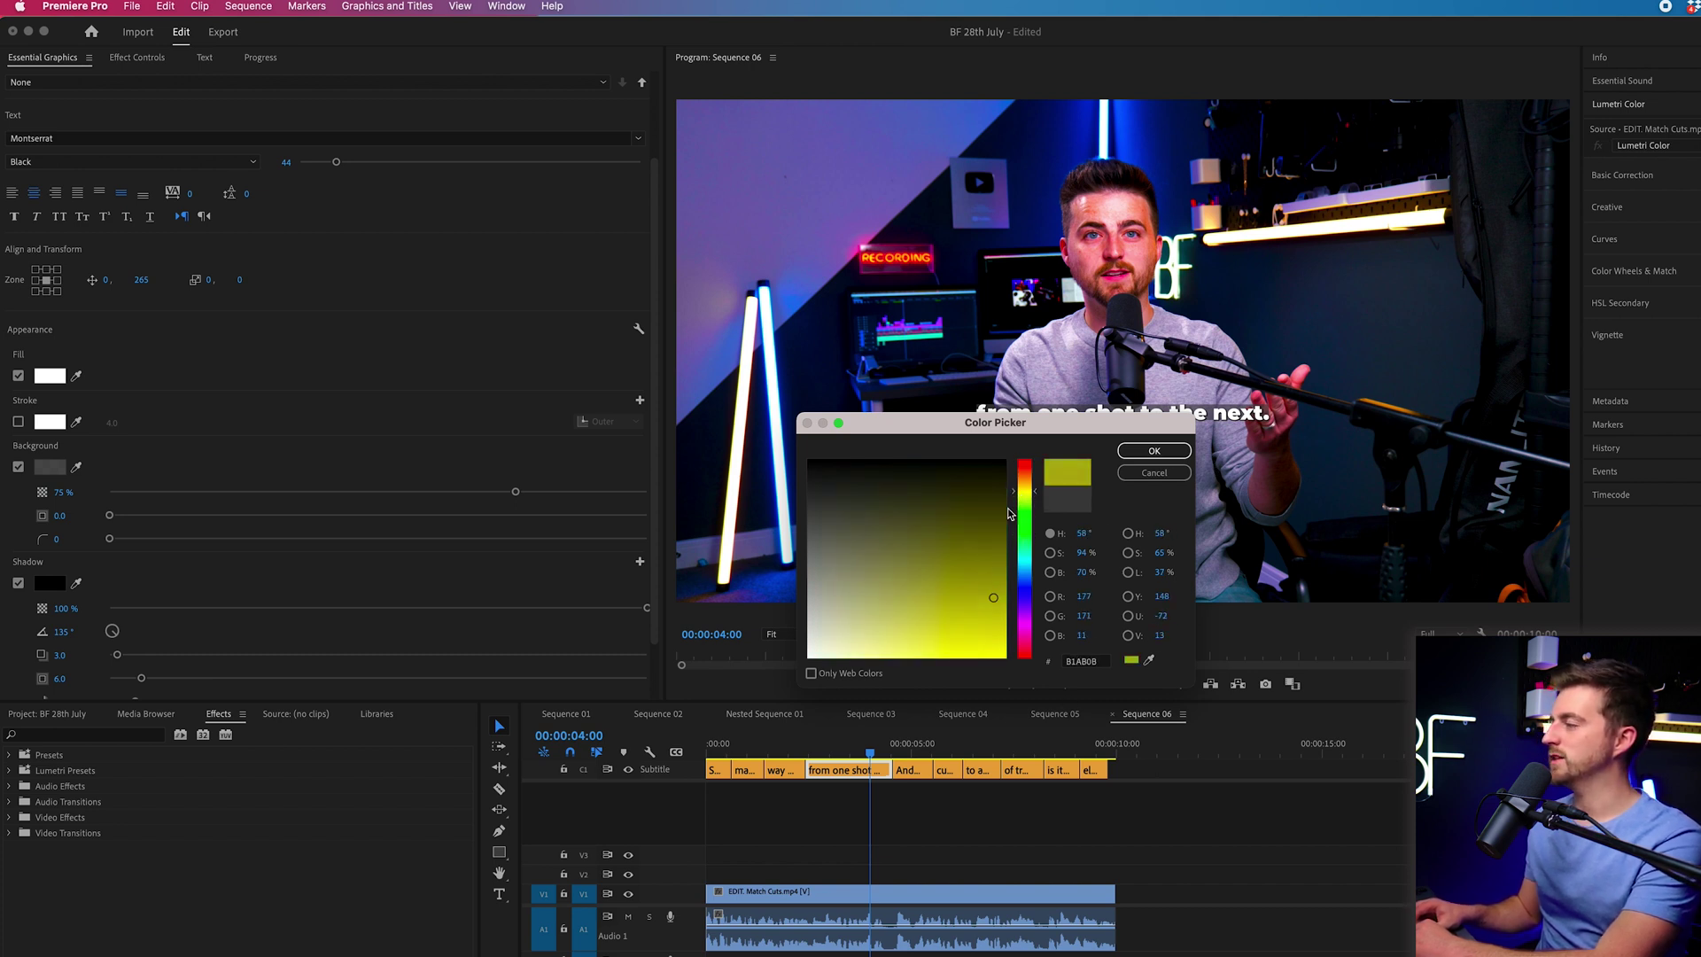
left_click_drag(1001, 532, 988, 683)
left_click(1154, 452)
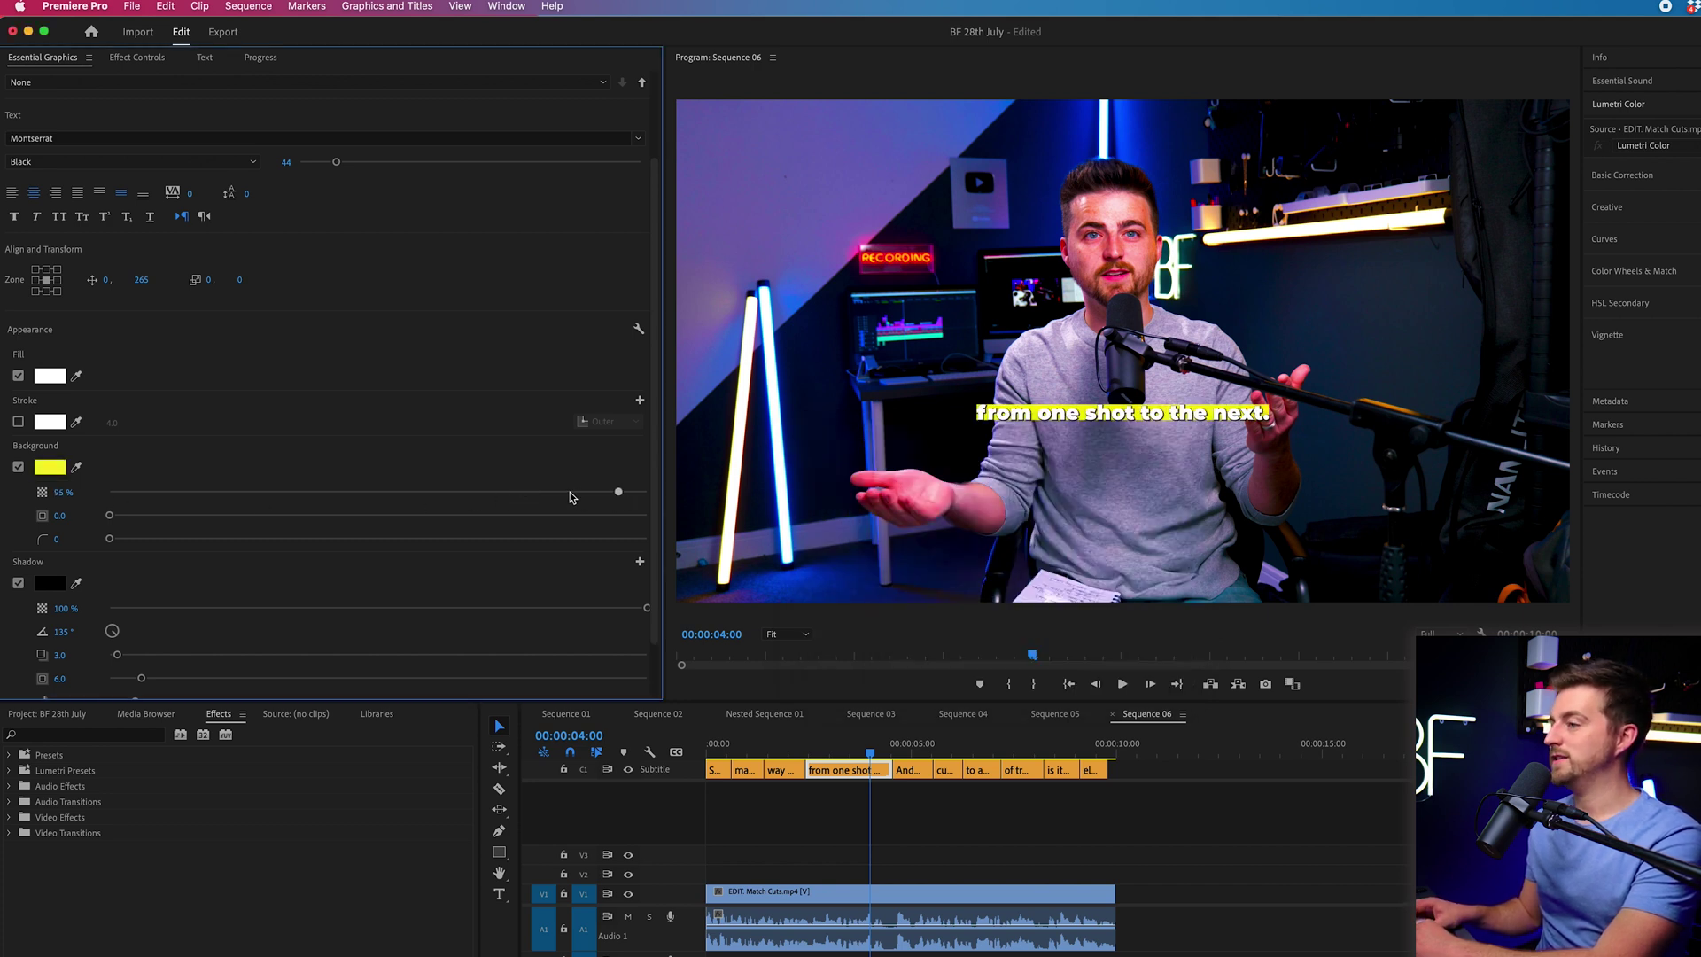
left_click_drag(109, 516, 290, 520)
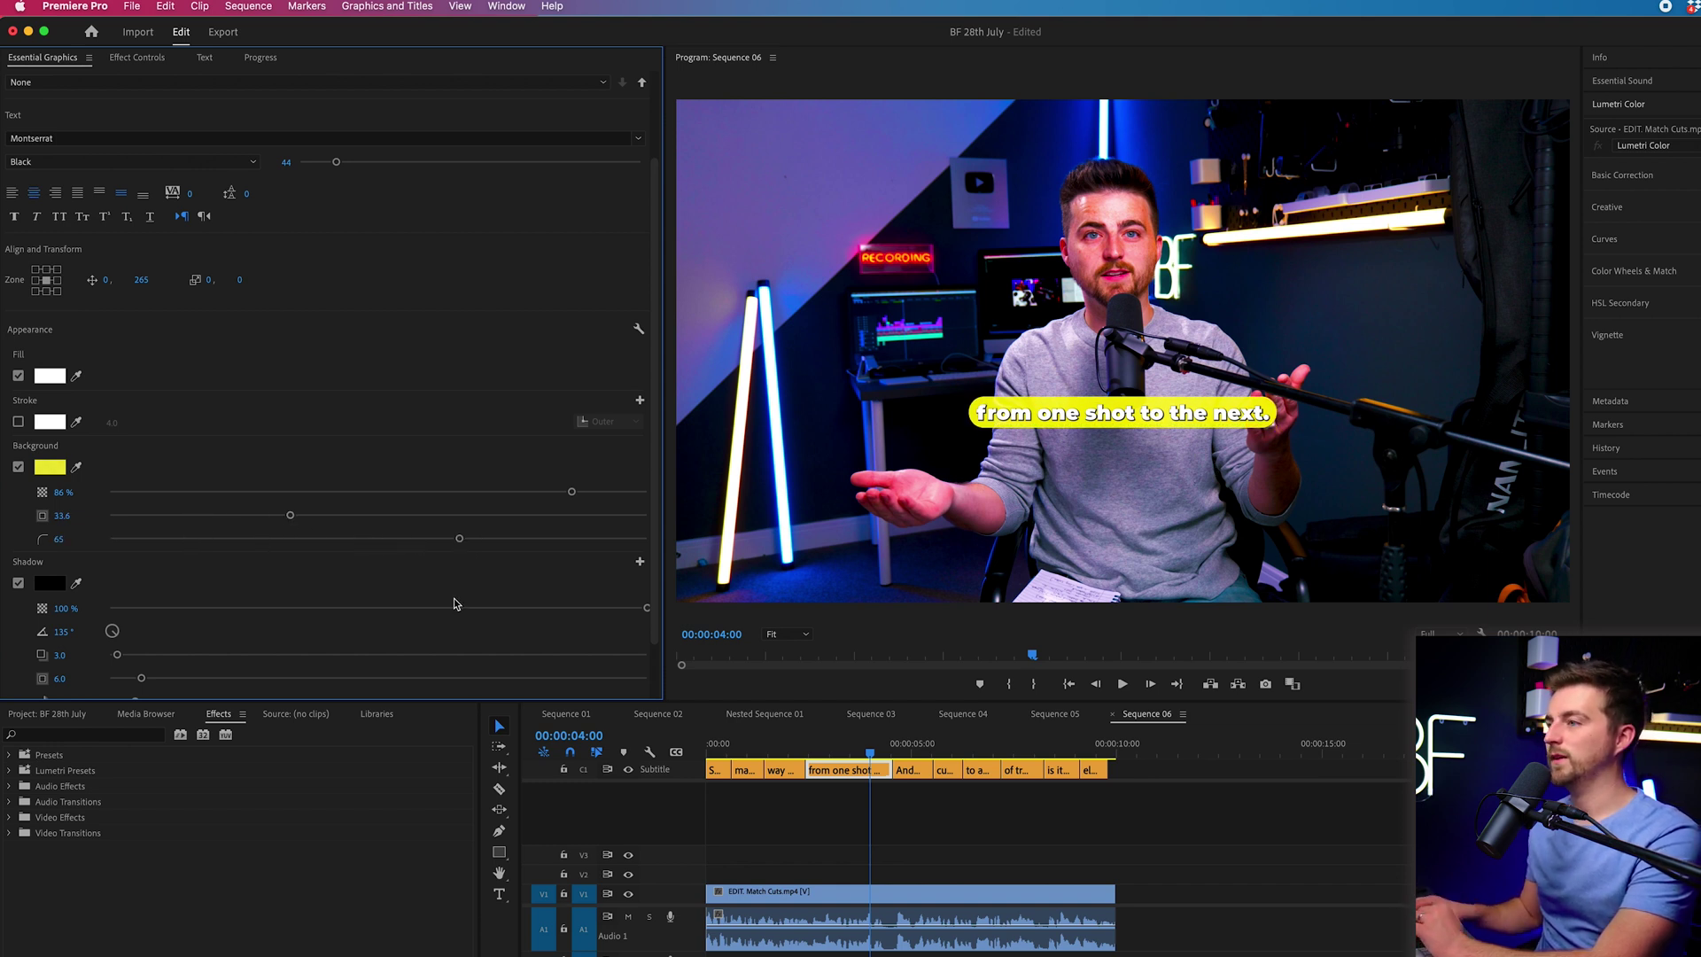
Make the caption text black and remove its drop shadow
left_click(49, 375)
left_click(898, 489)
left_click_drag(899, 489, 804, 464)
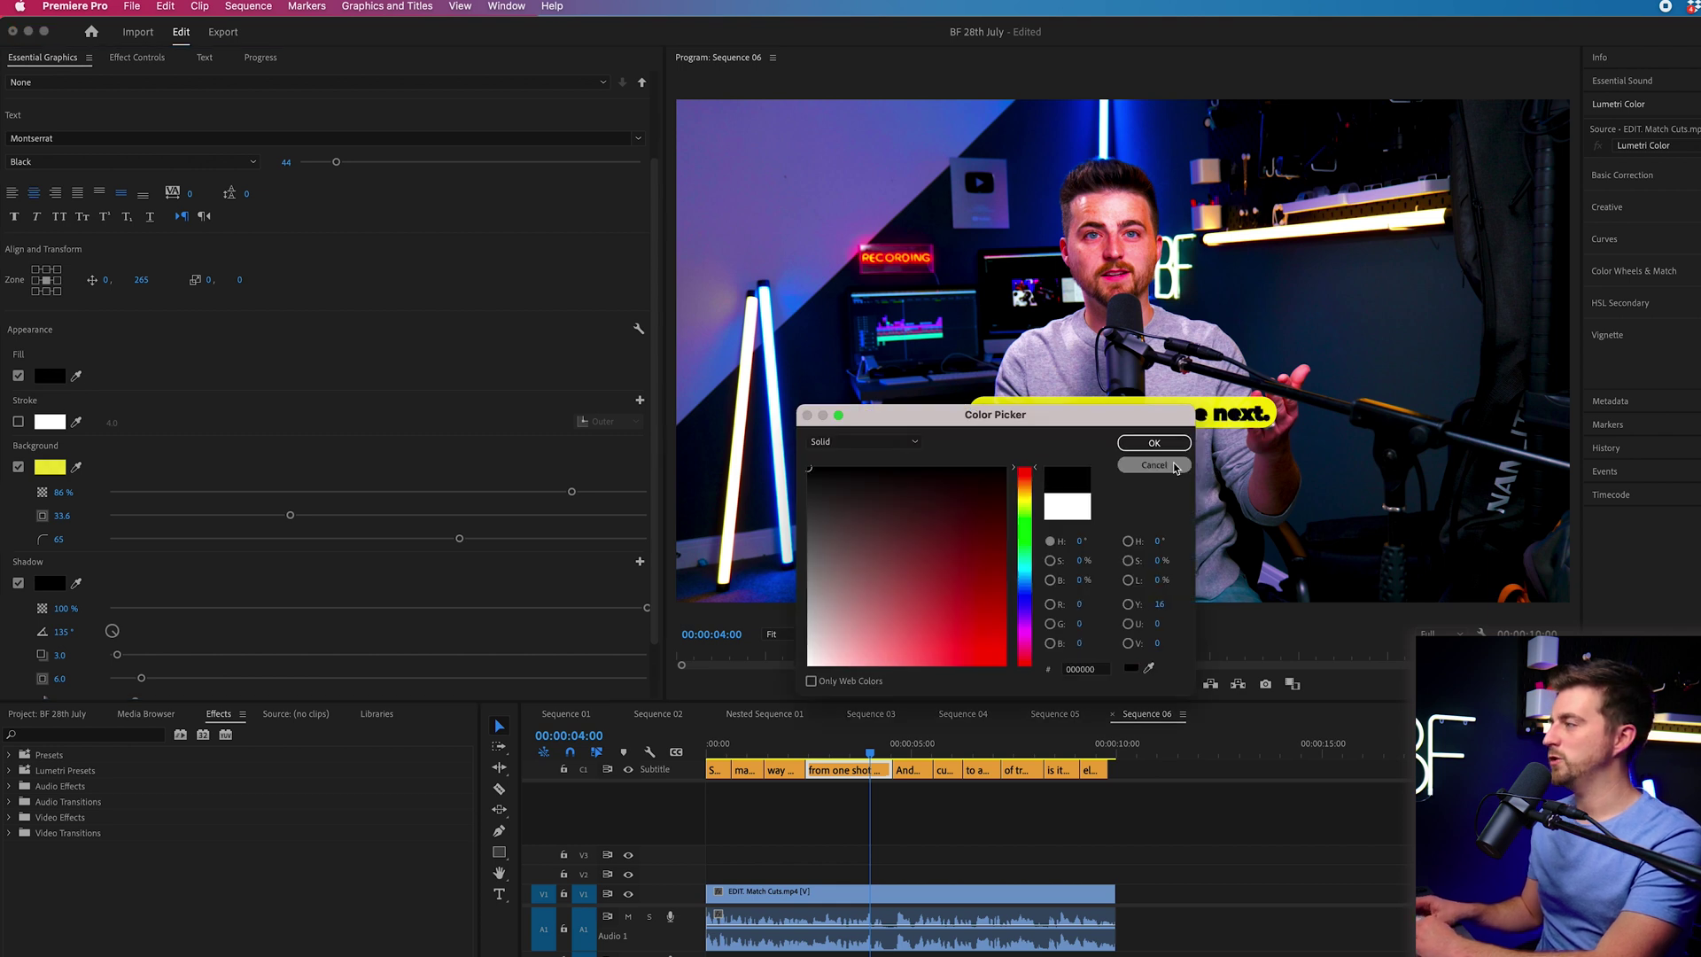
left_click(1152, 445)
left_click(17, 582)
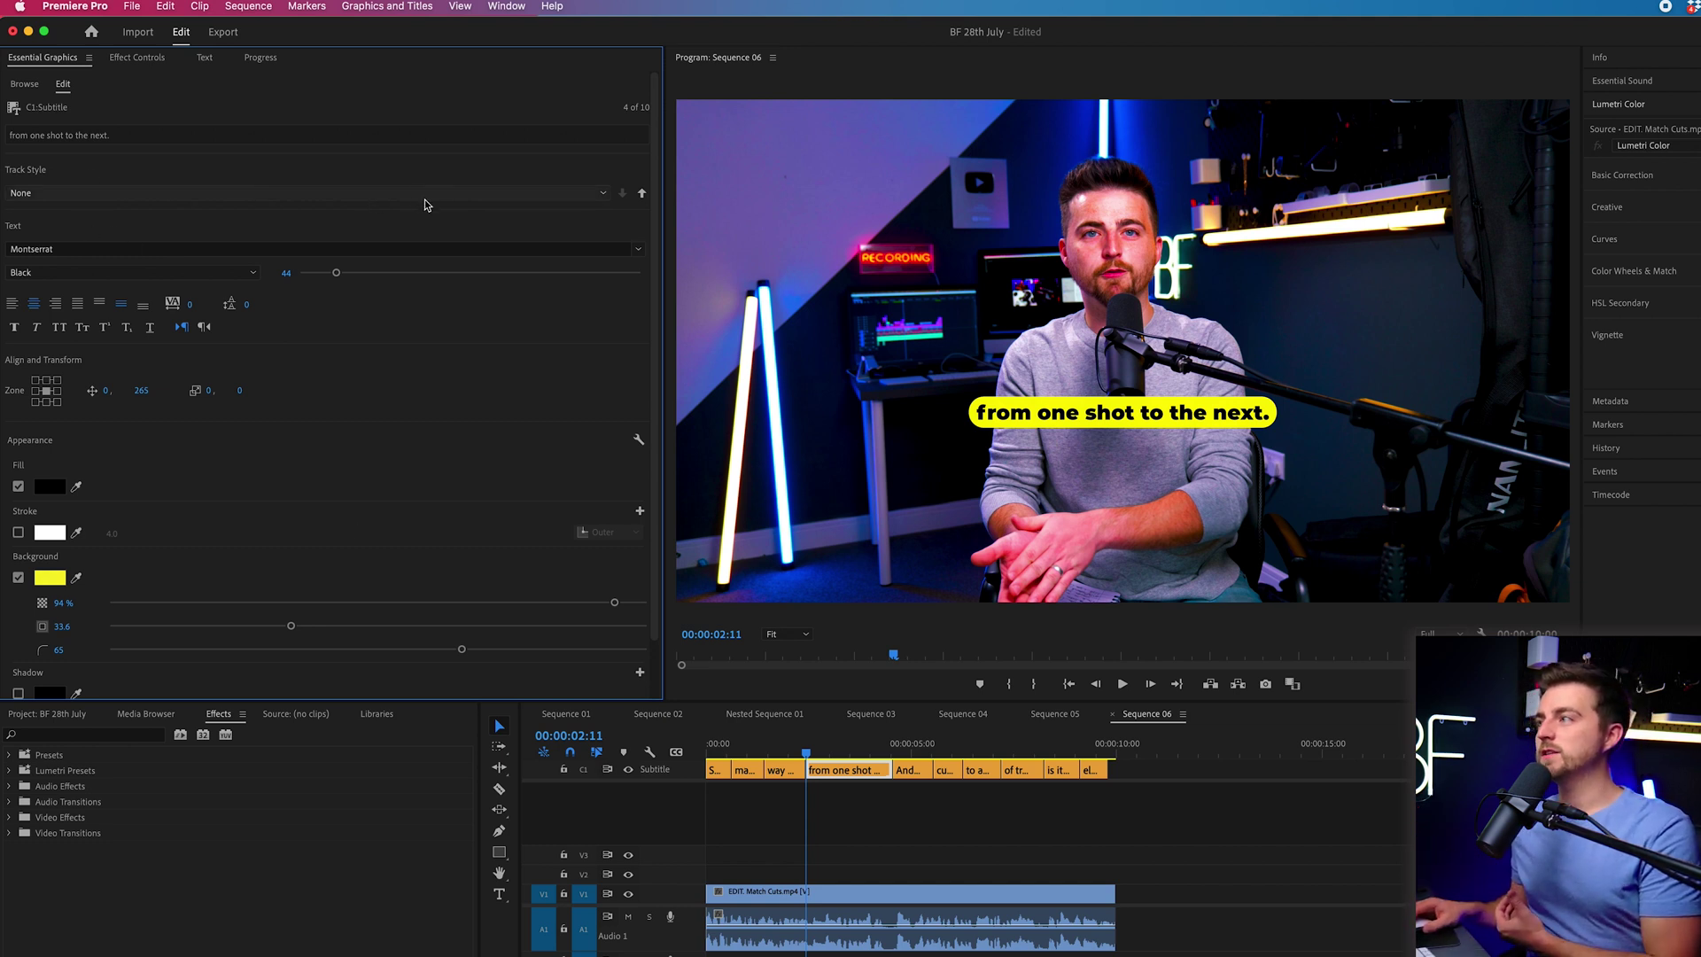
Save the black-on-yellow caption look as a new style from the Track Style list
left_click(350, 194)
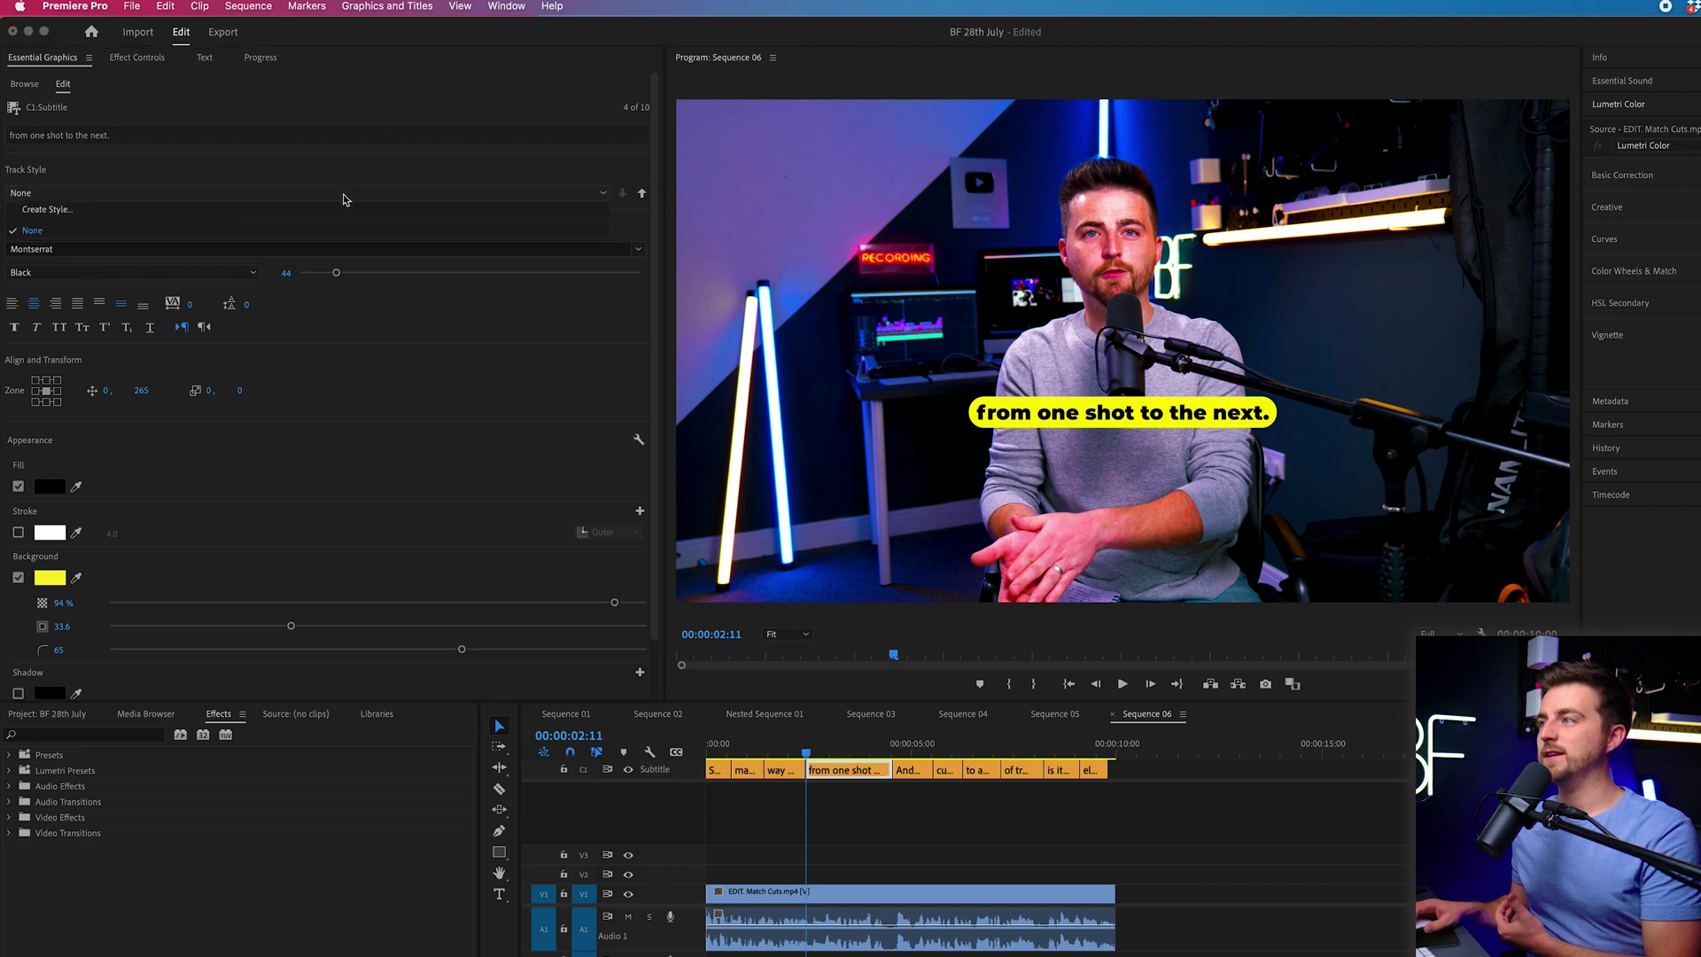
left_click(218, 209)
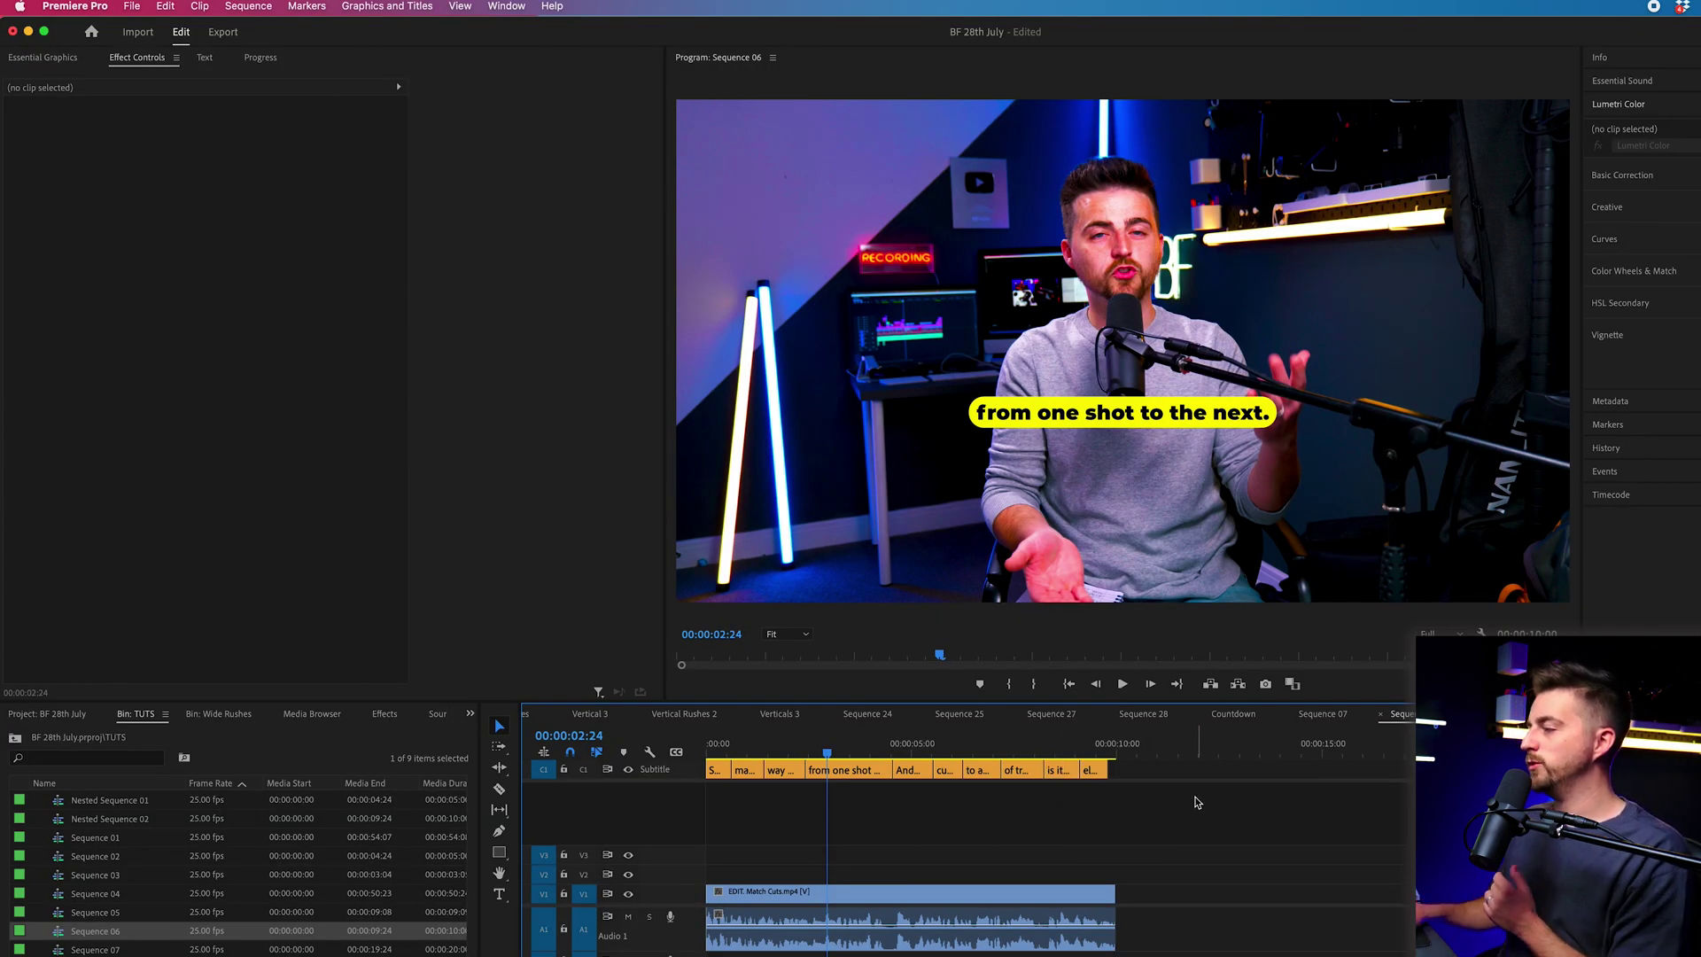
Upgrade every caption clip on the subtitle track to a graphic clip
left_click_drag(1197, 798, 684, 740)
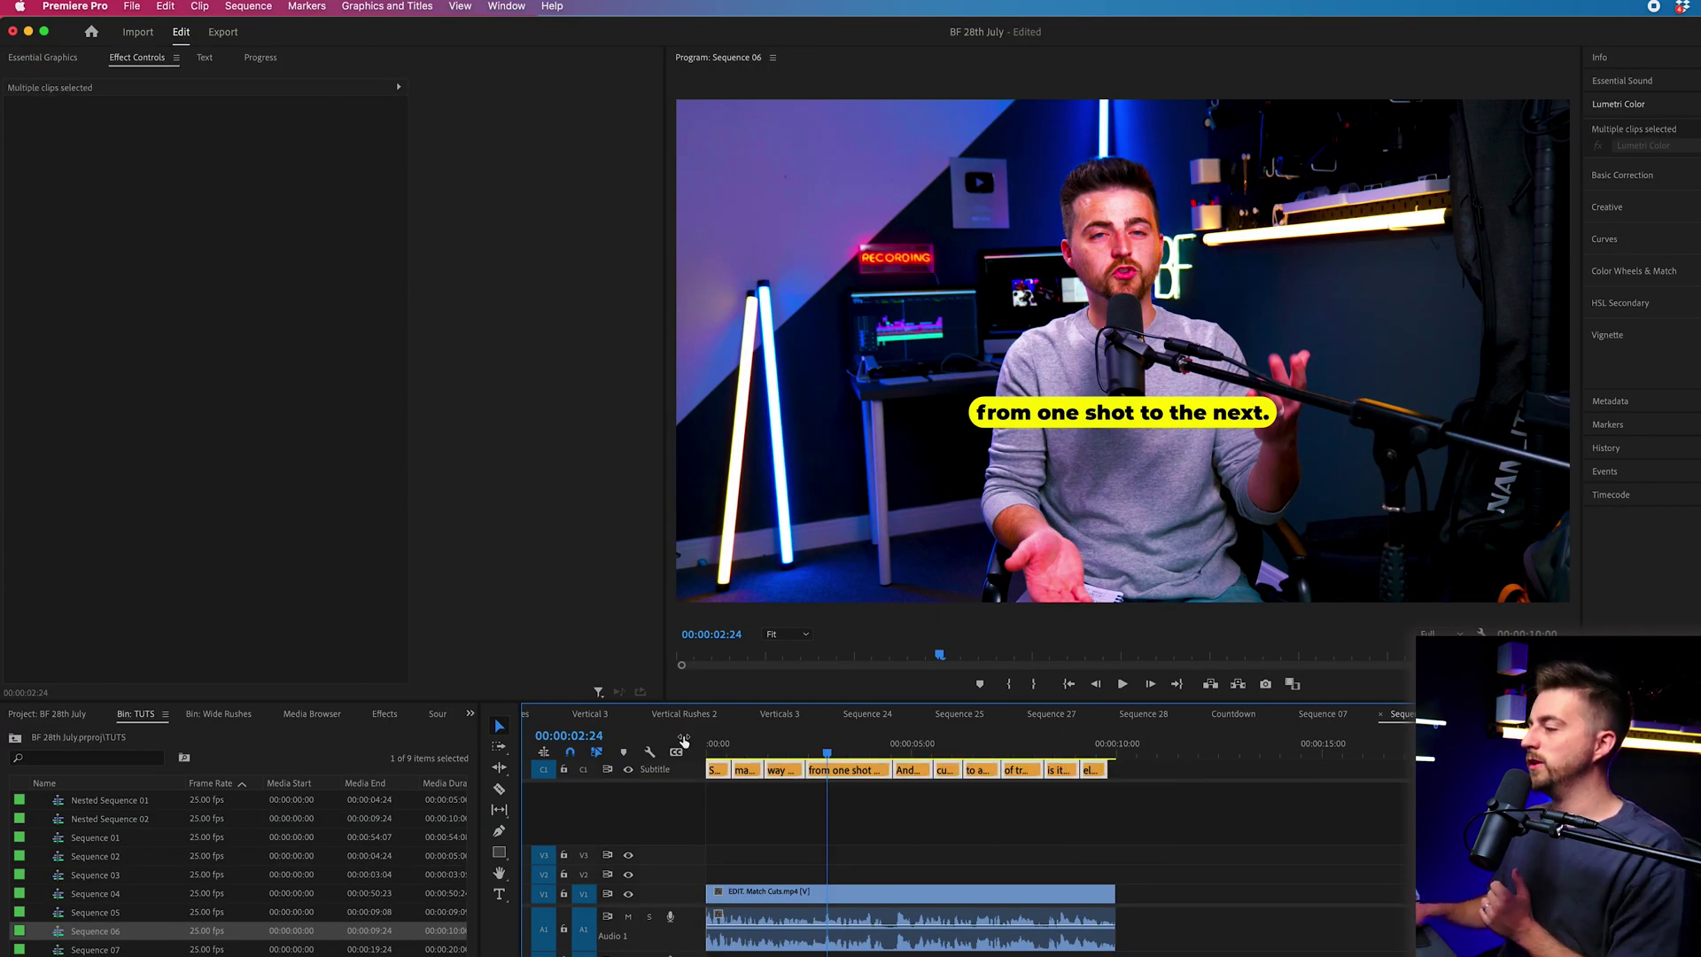
left_click(361, 5)
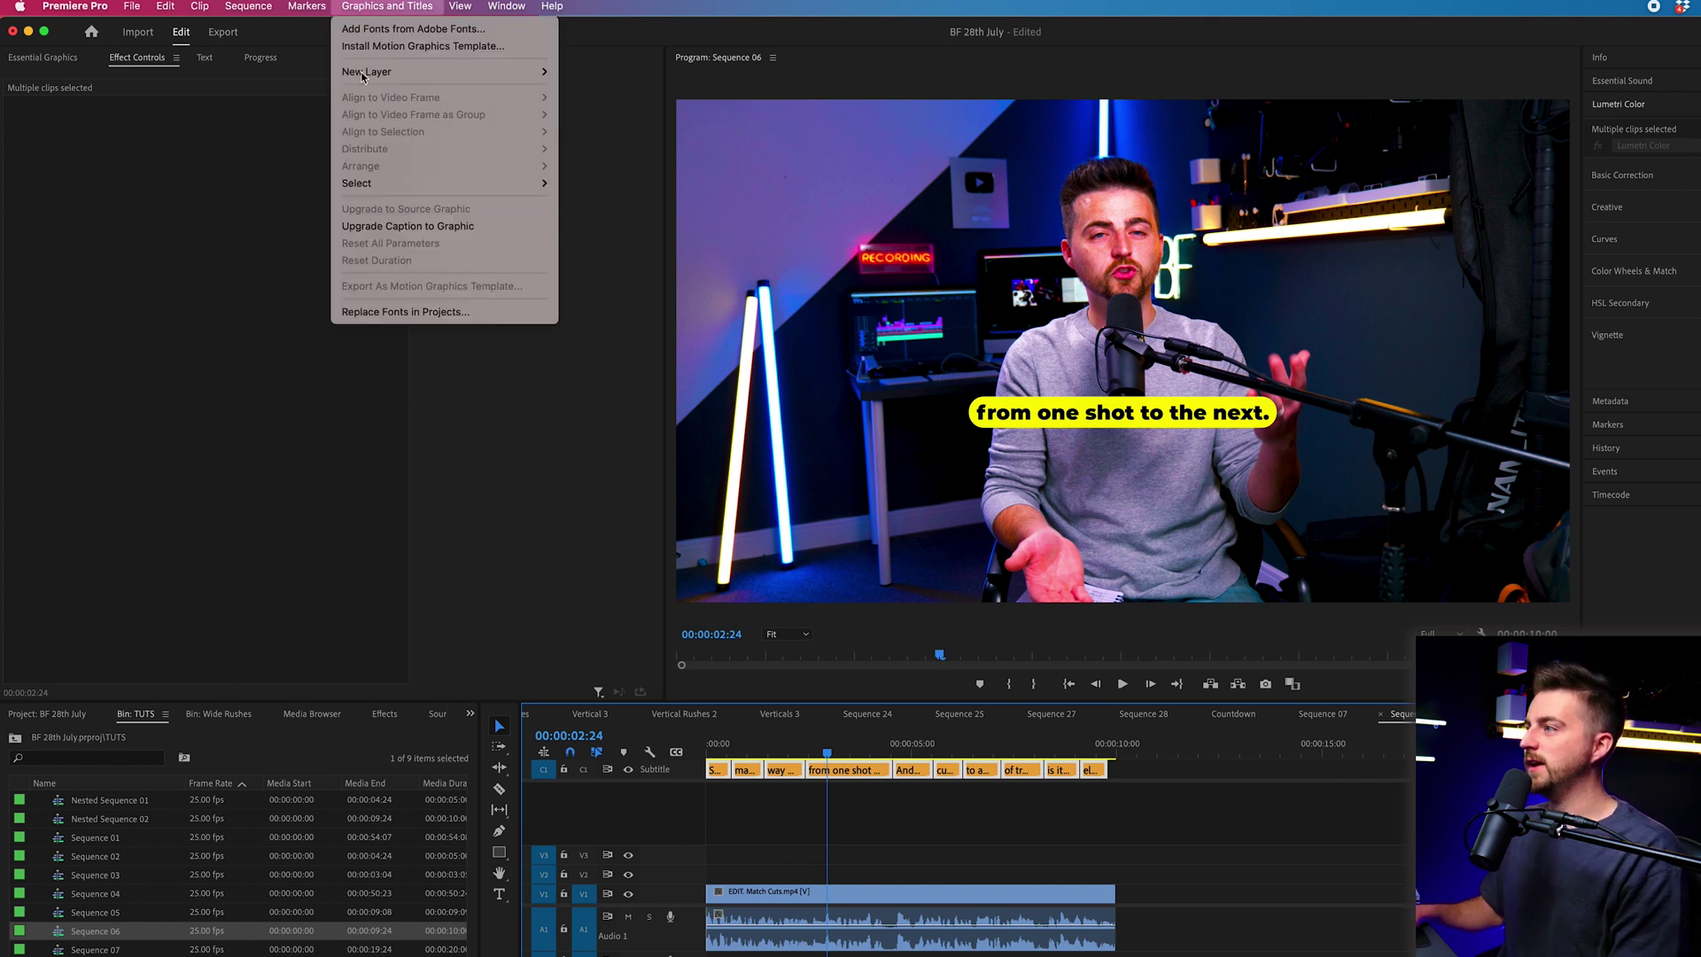
left_click(441, 229)
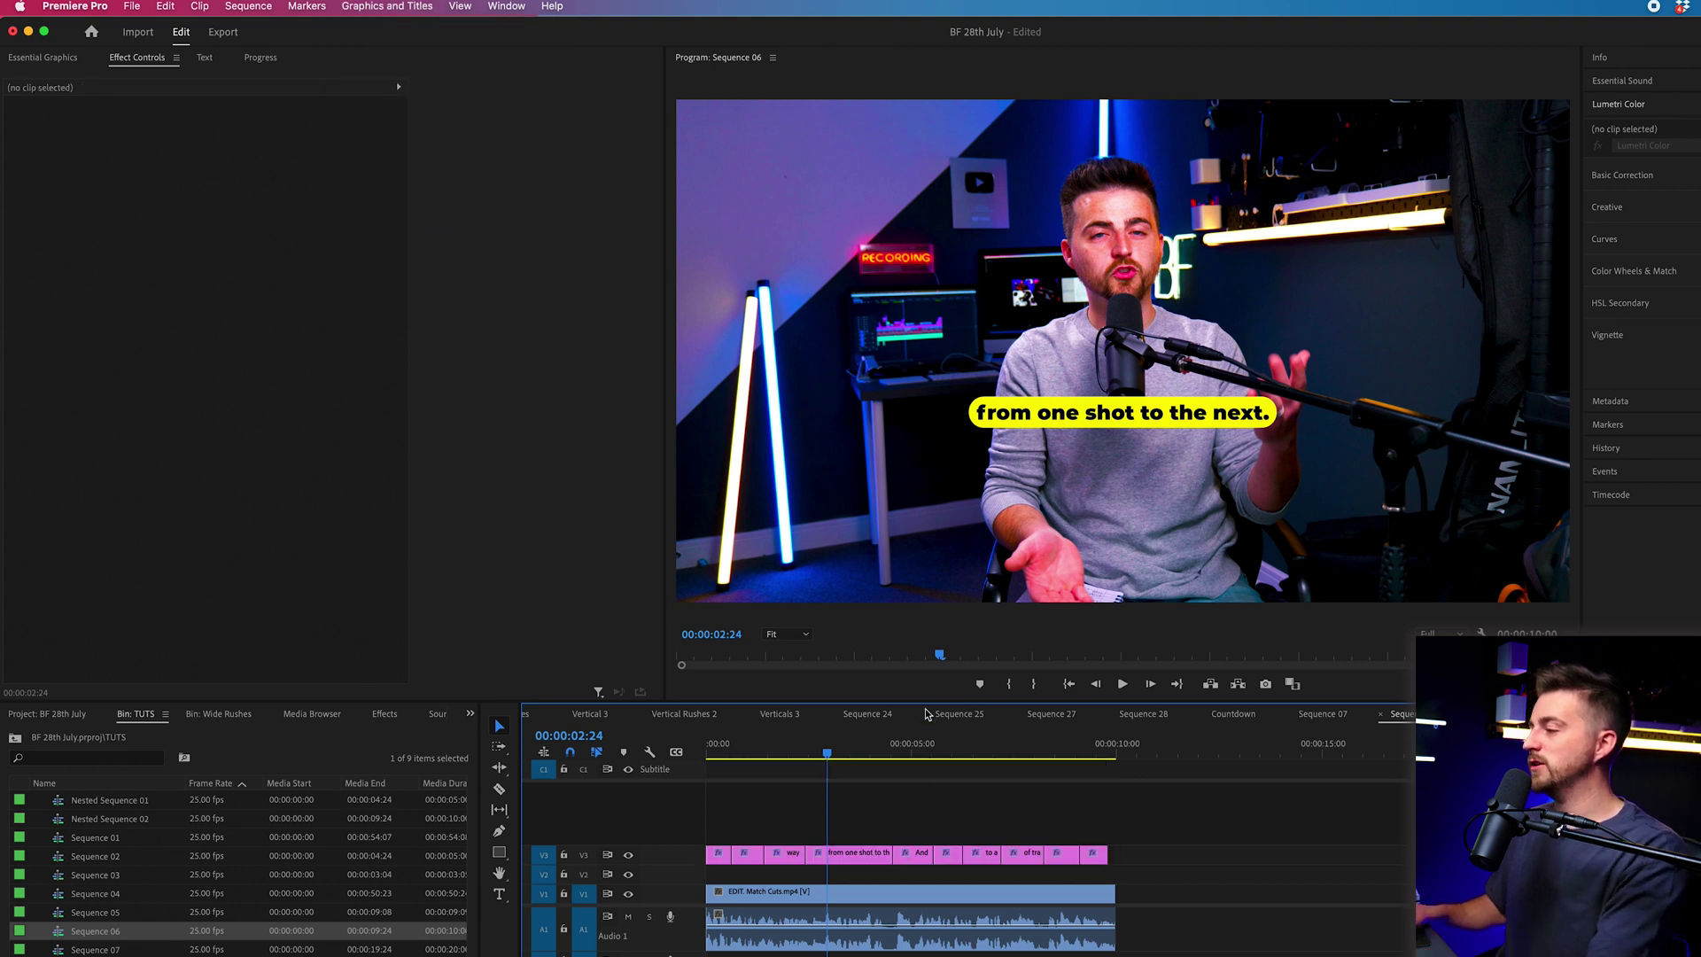
Play the sequence from the start to review the graphic captions
left_click(699, 749)
key("space")
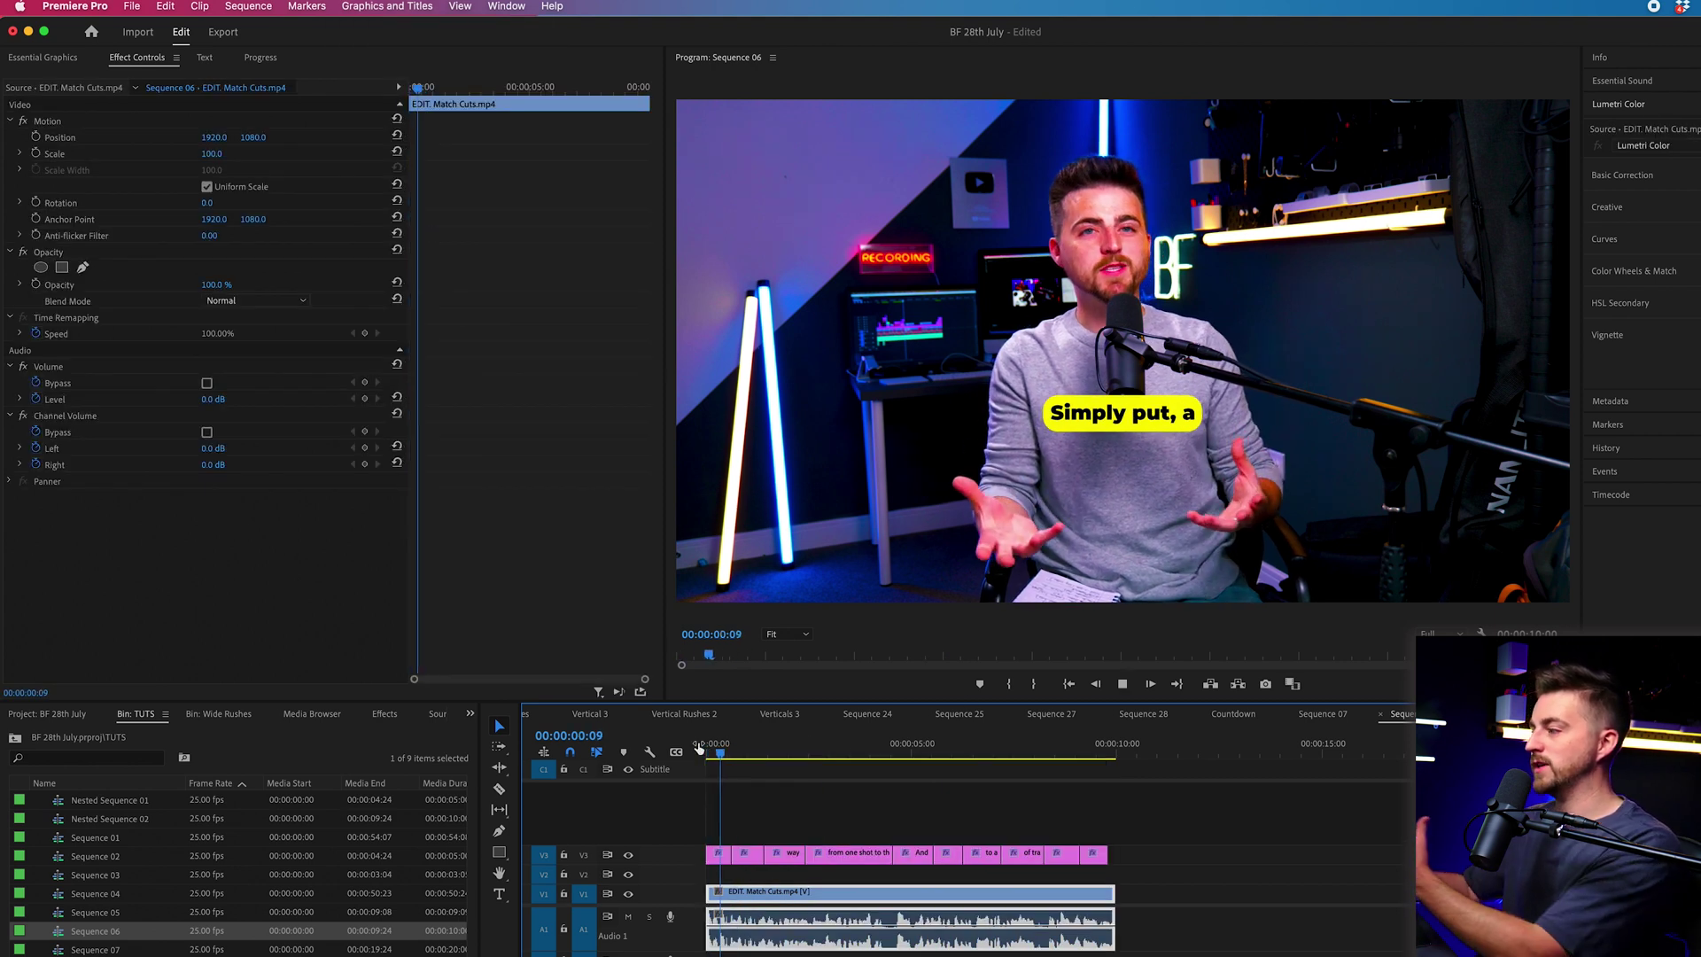
key("space")
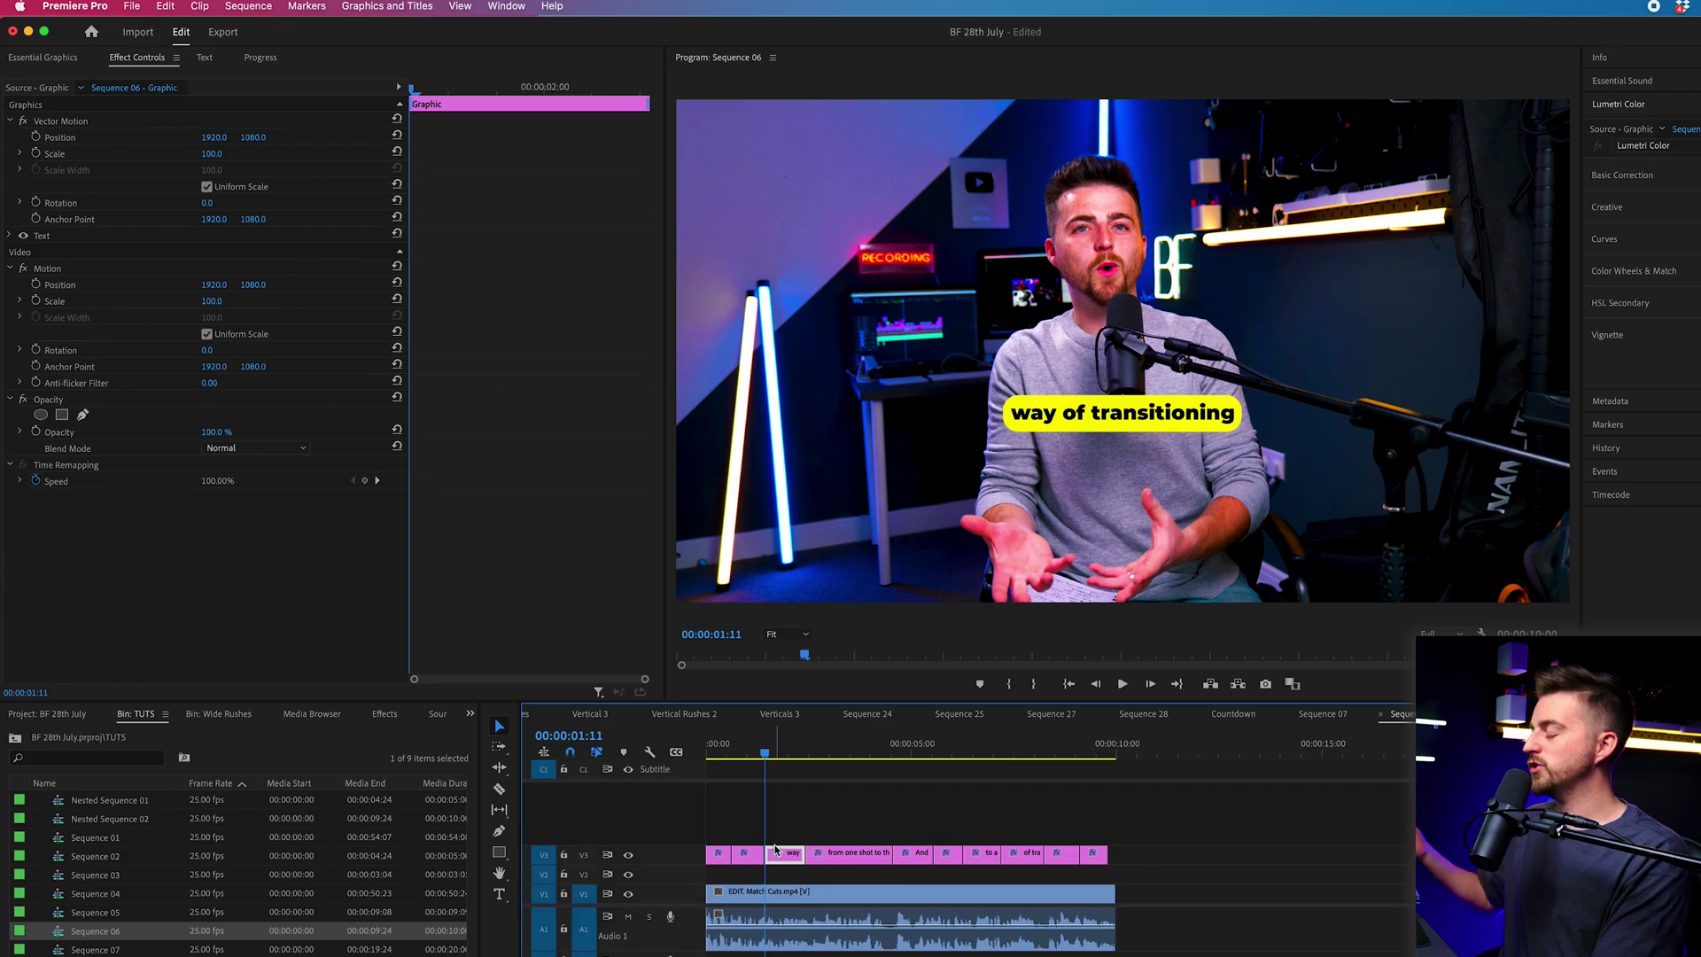
Set the 'way' caption graphic's Scale to 0 and start a scale keyframe there
left_click(433, 94)
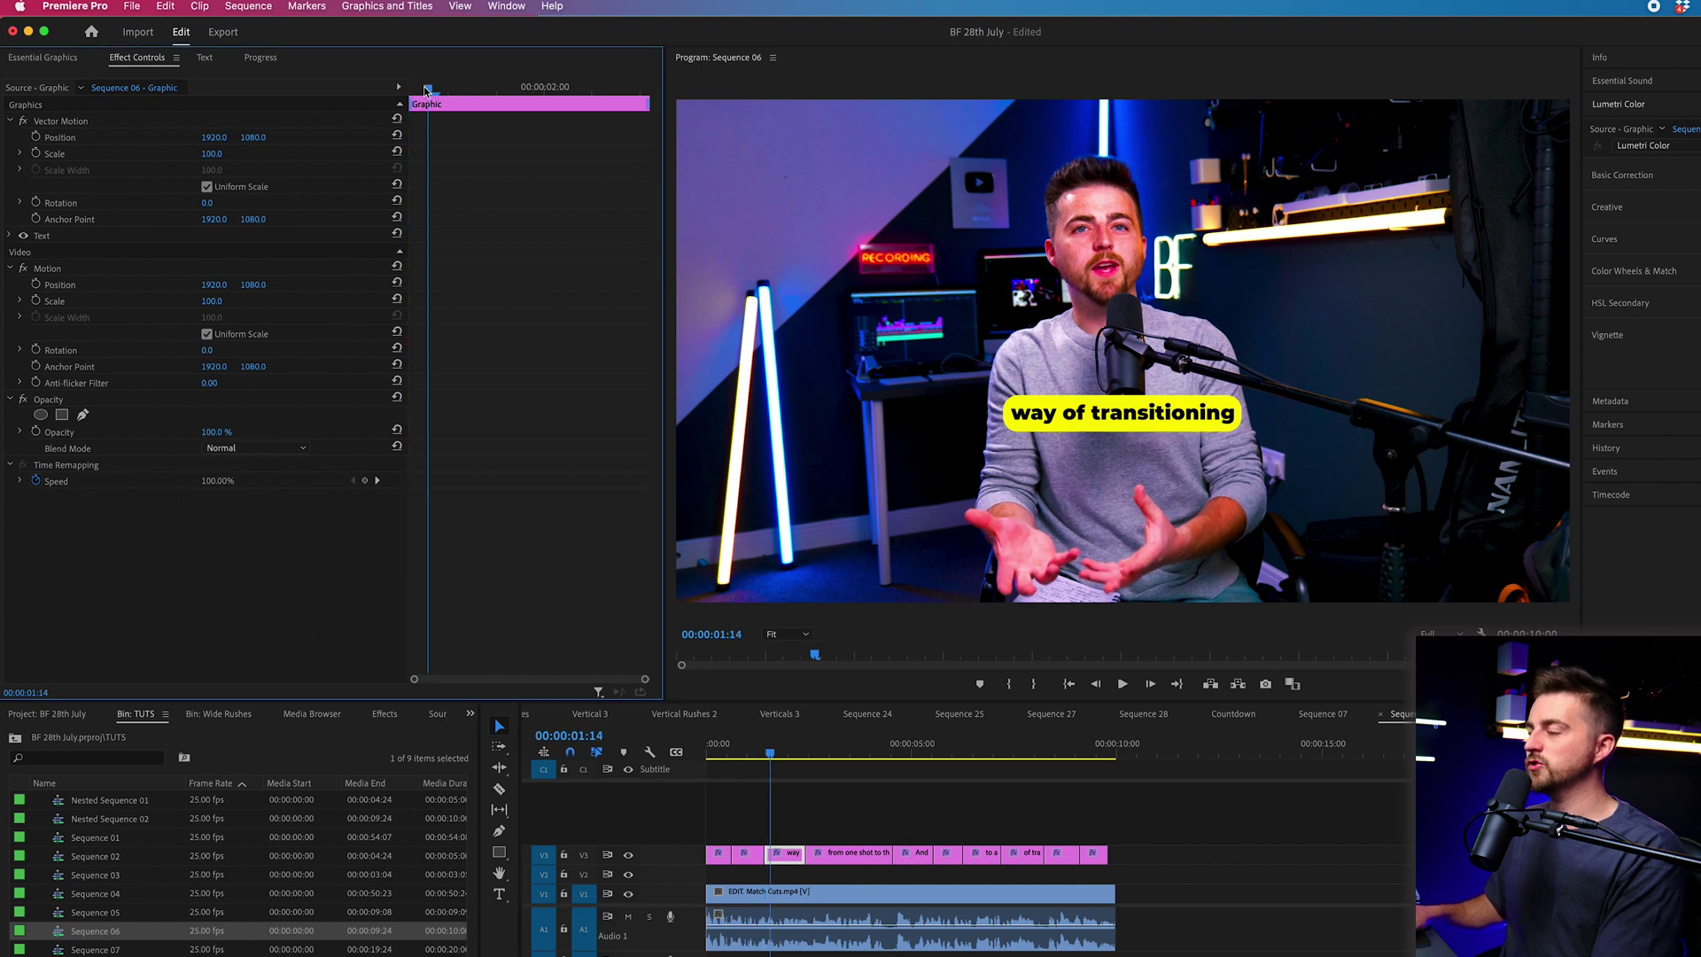
left_click(222, 300)
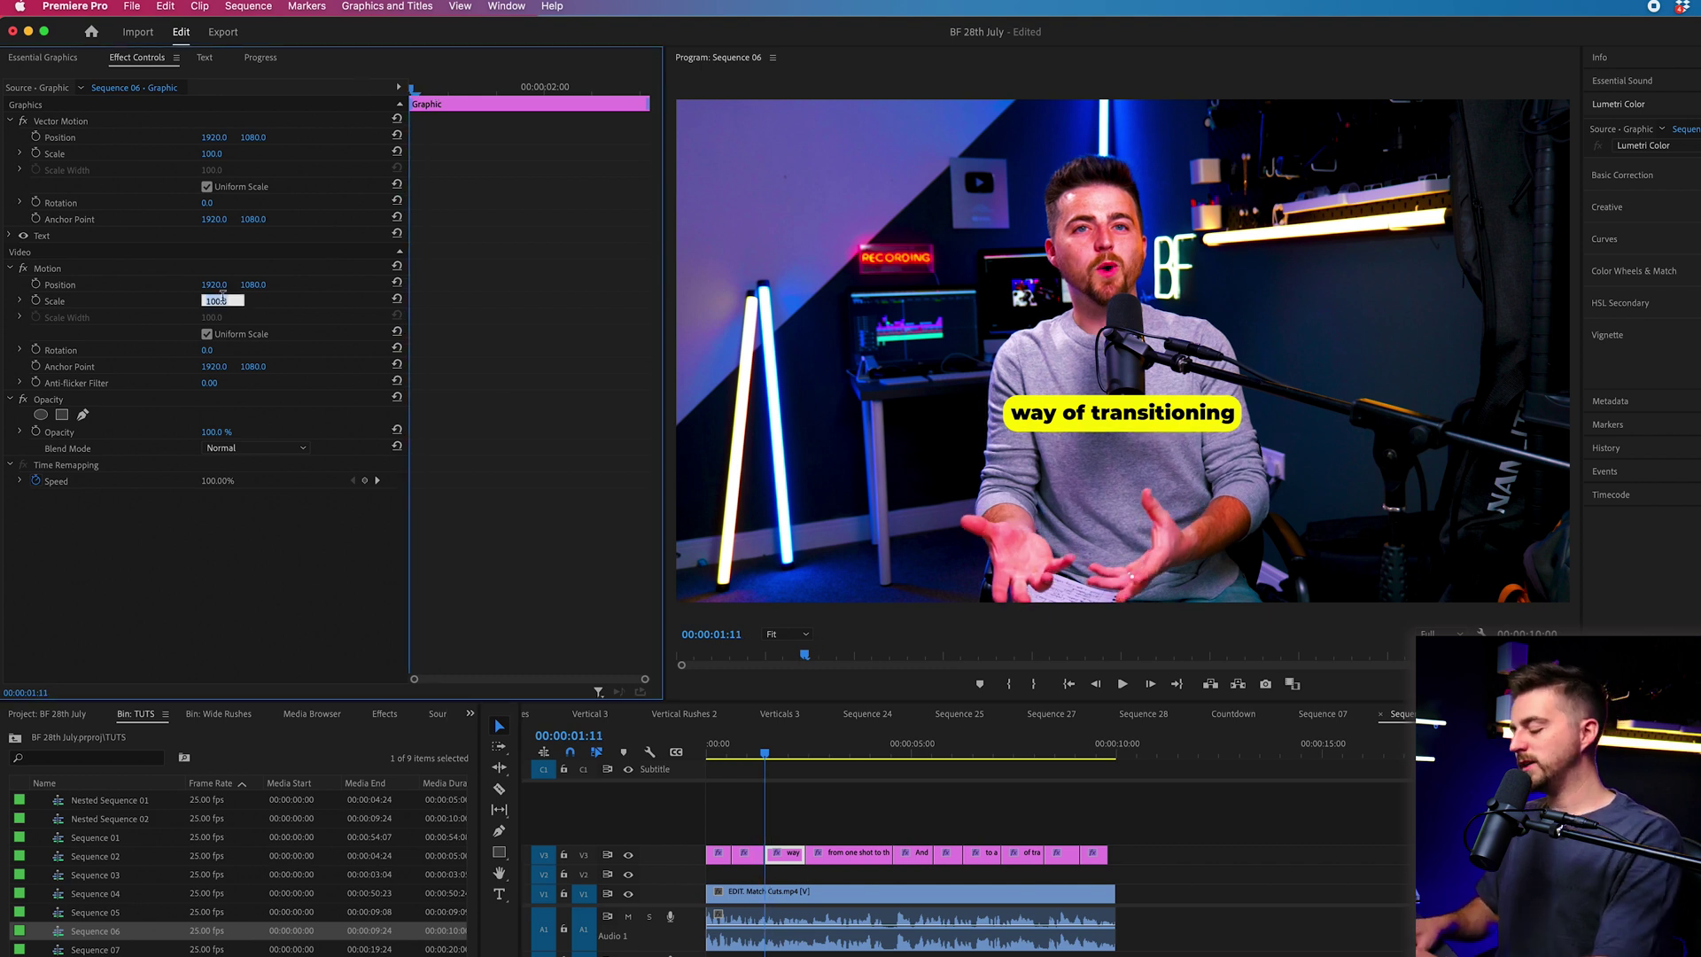
type("0")
key("Return")
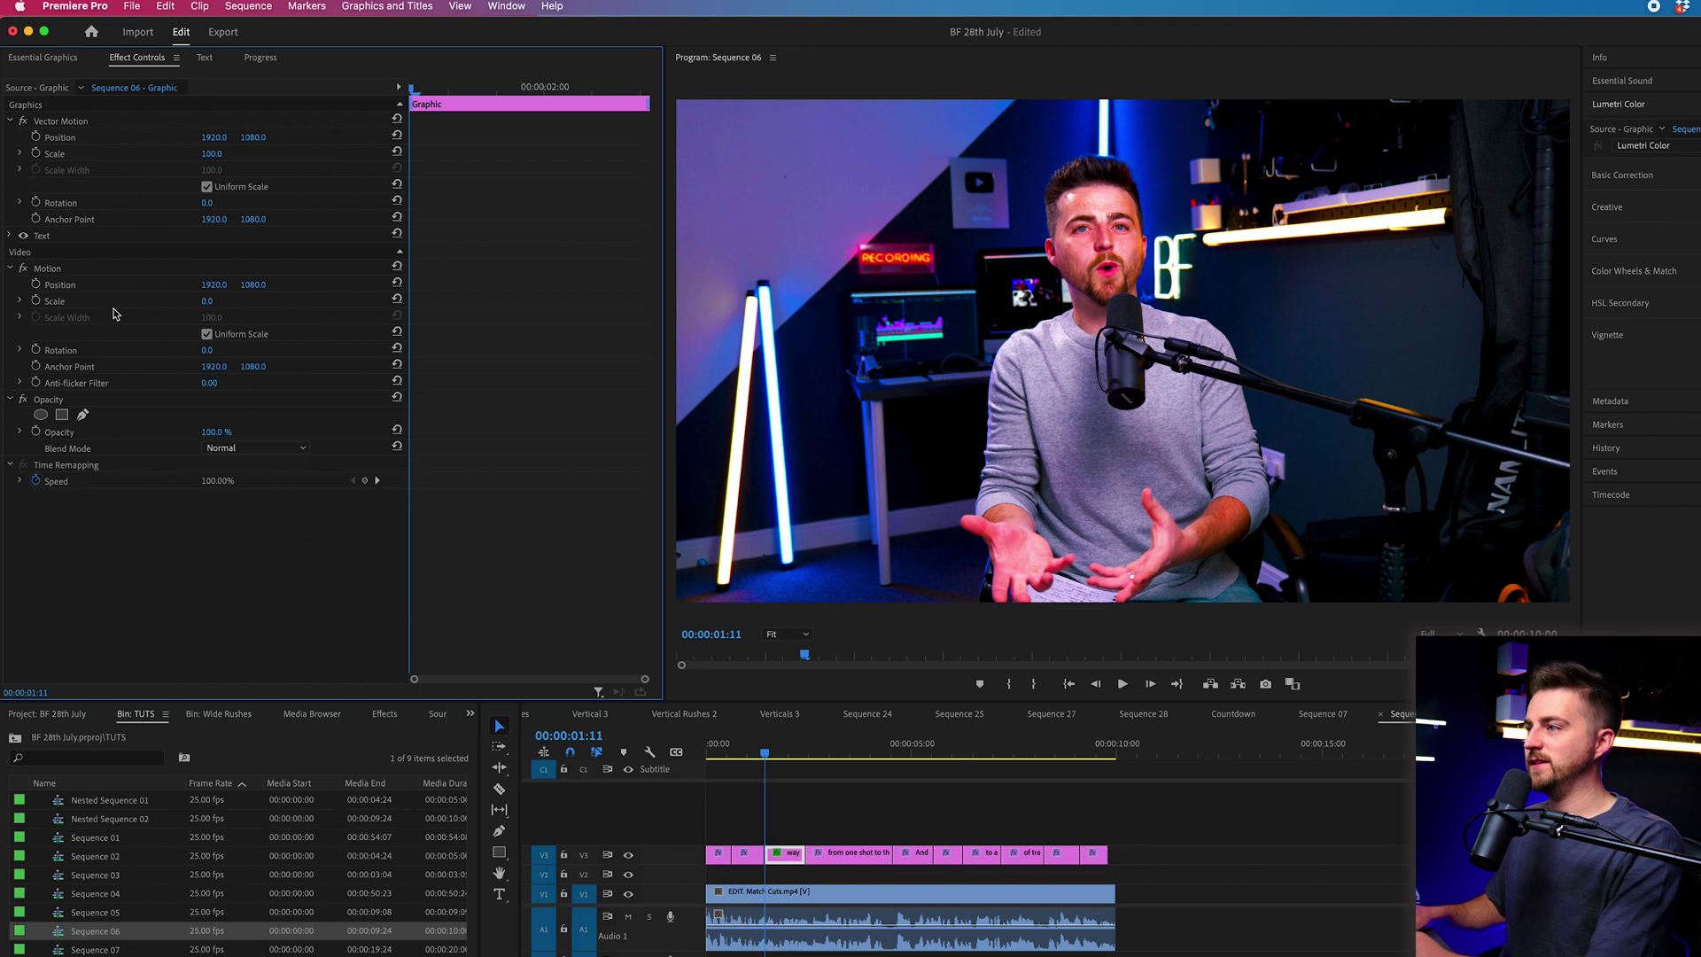
left_click(36, 302)
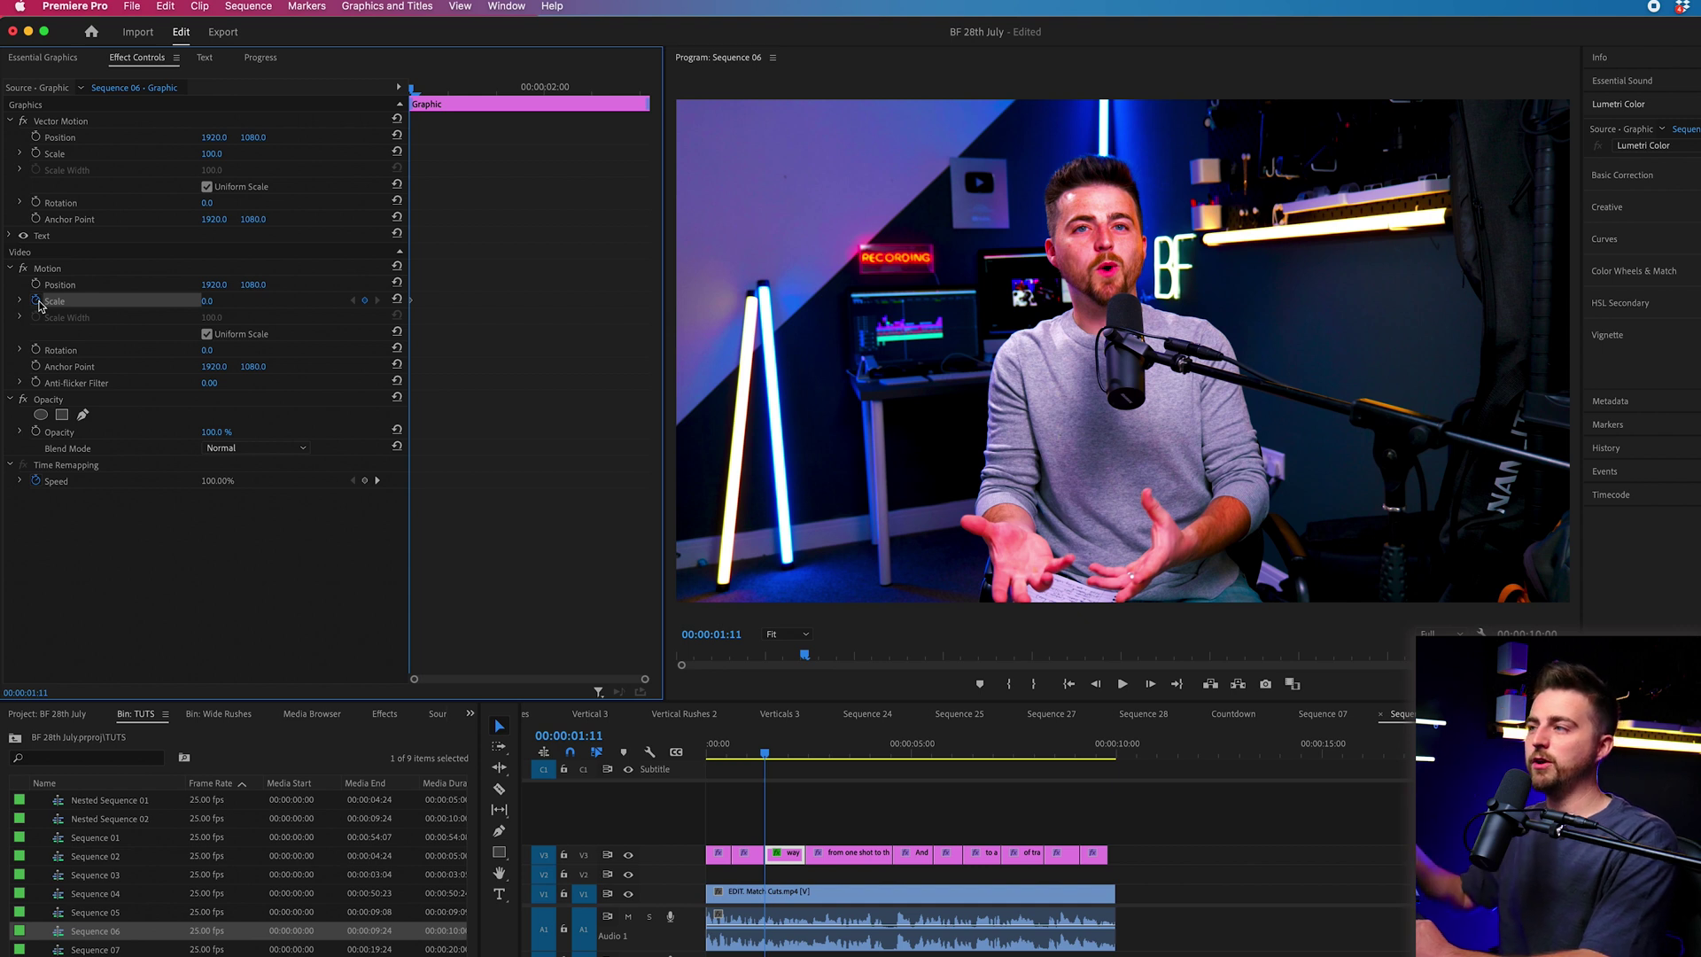
Add Scale keyframes at 110, then 100, a few frames apart for the pop
key("Right")
key("Right")
key("Right")
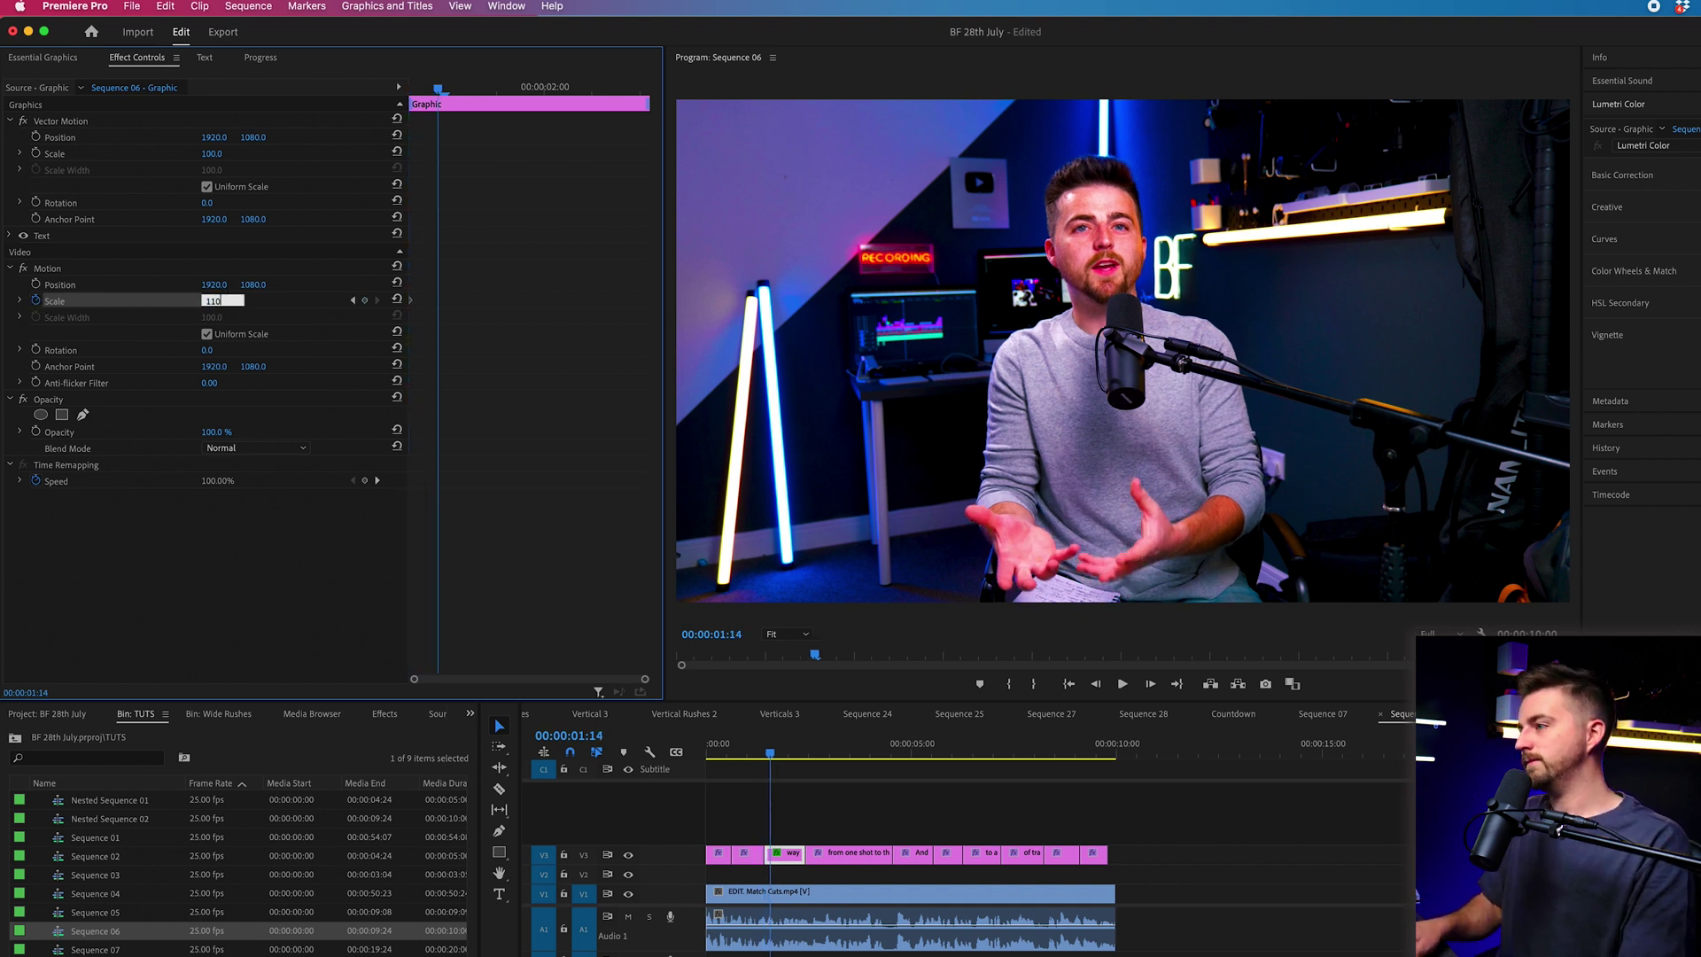
key("Return")
key("Right")
key("Right")
key("Right")
key("Right")
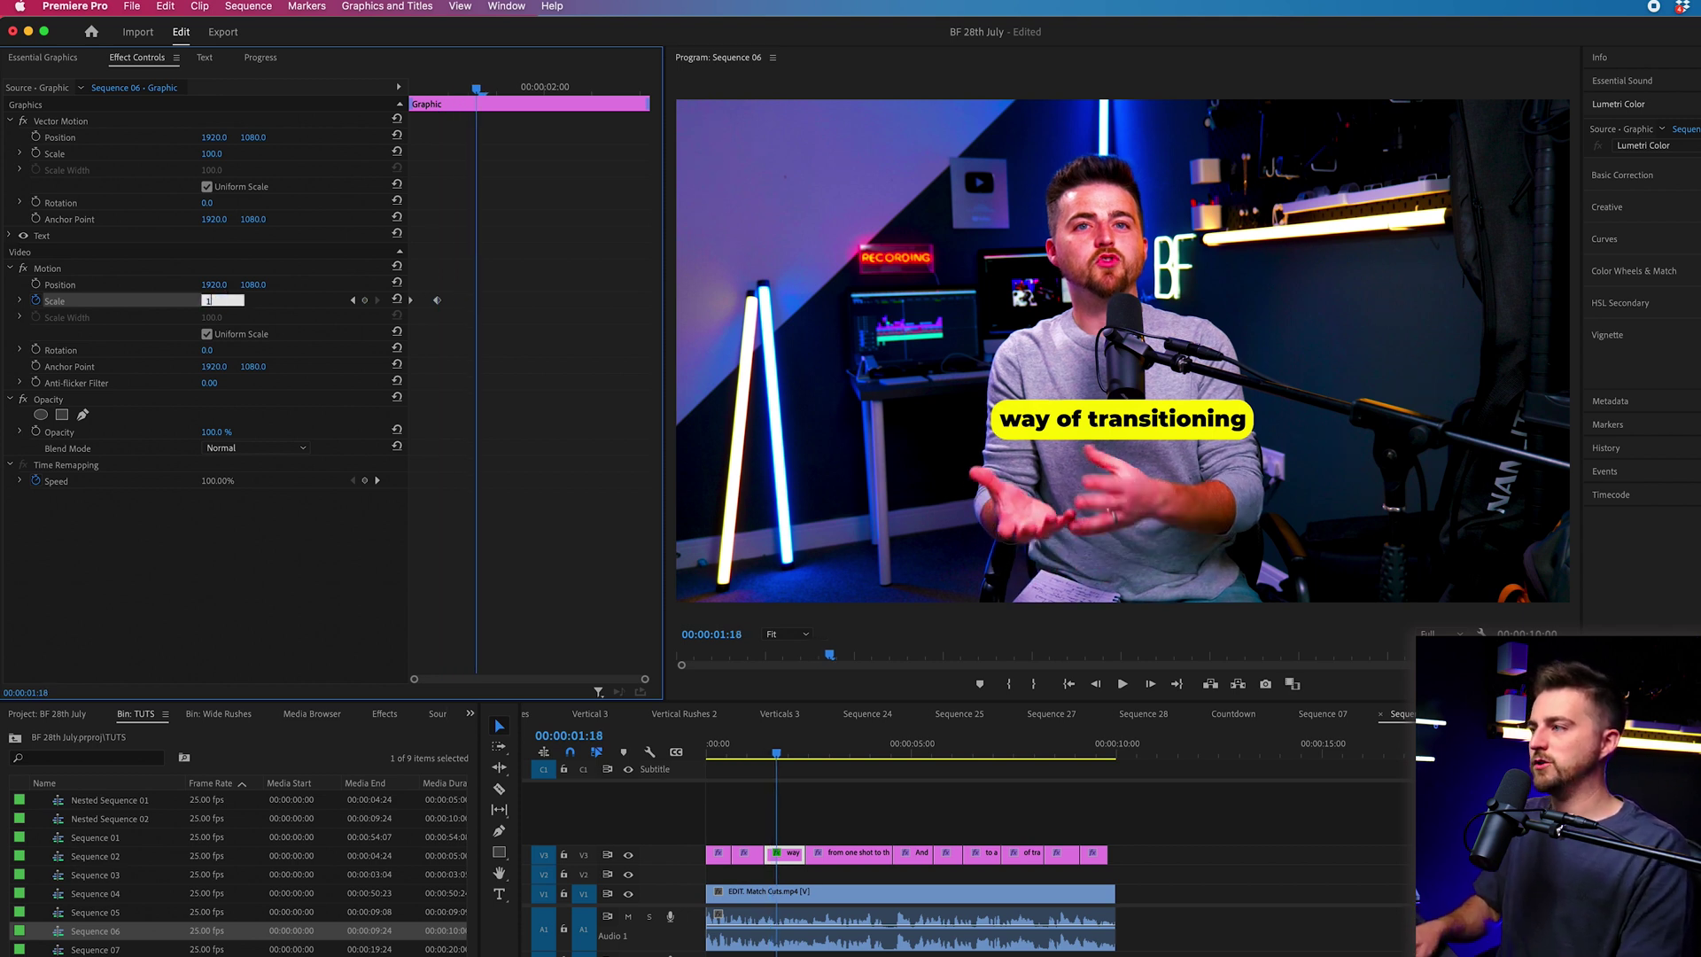
type("100")
key("Return")
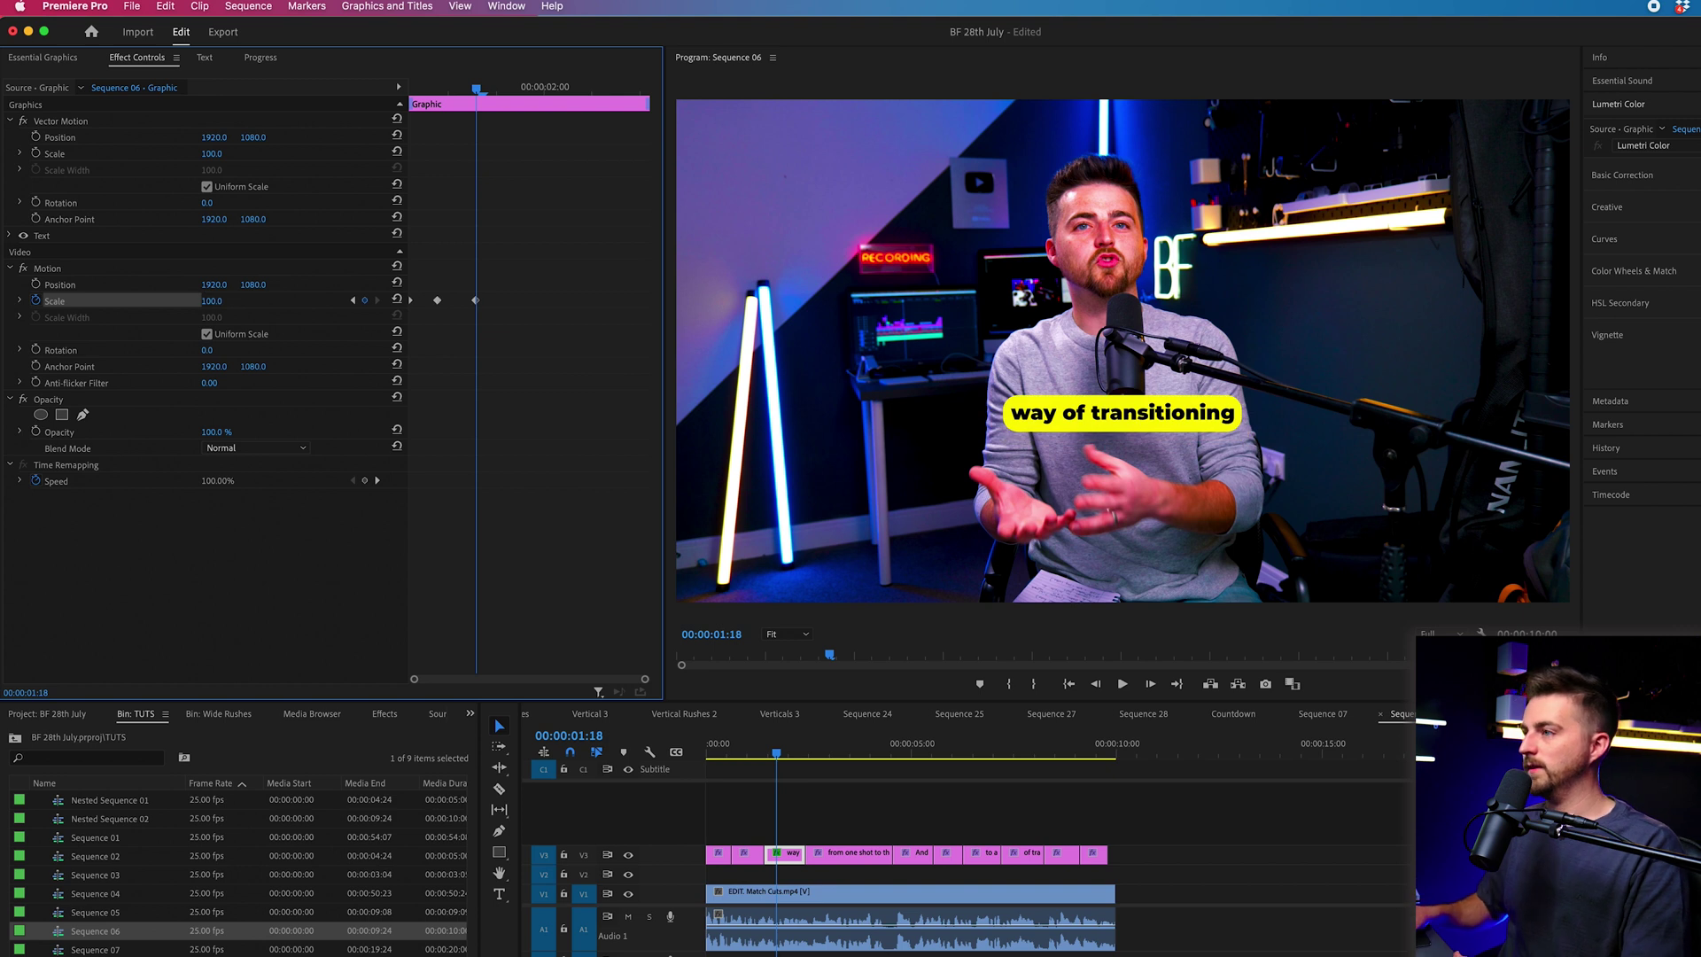
key("Right")
key("Right")
key("Right")
key("Right")
key("Right")
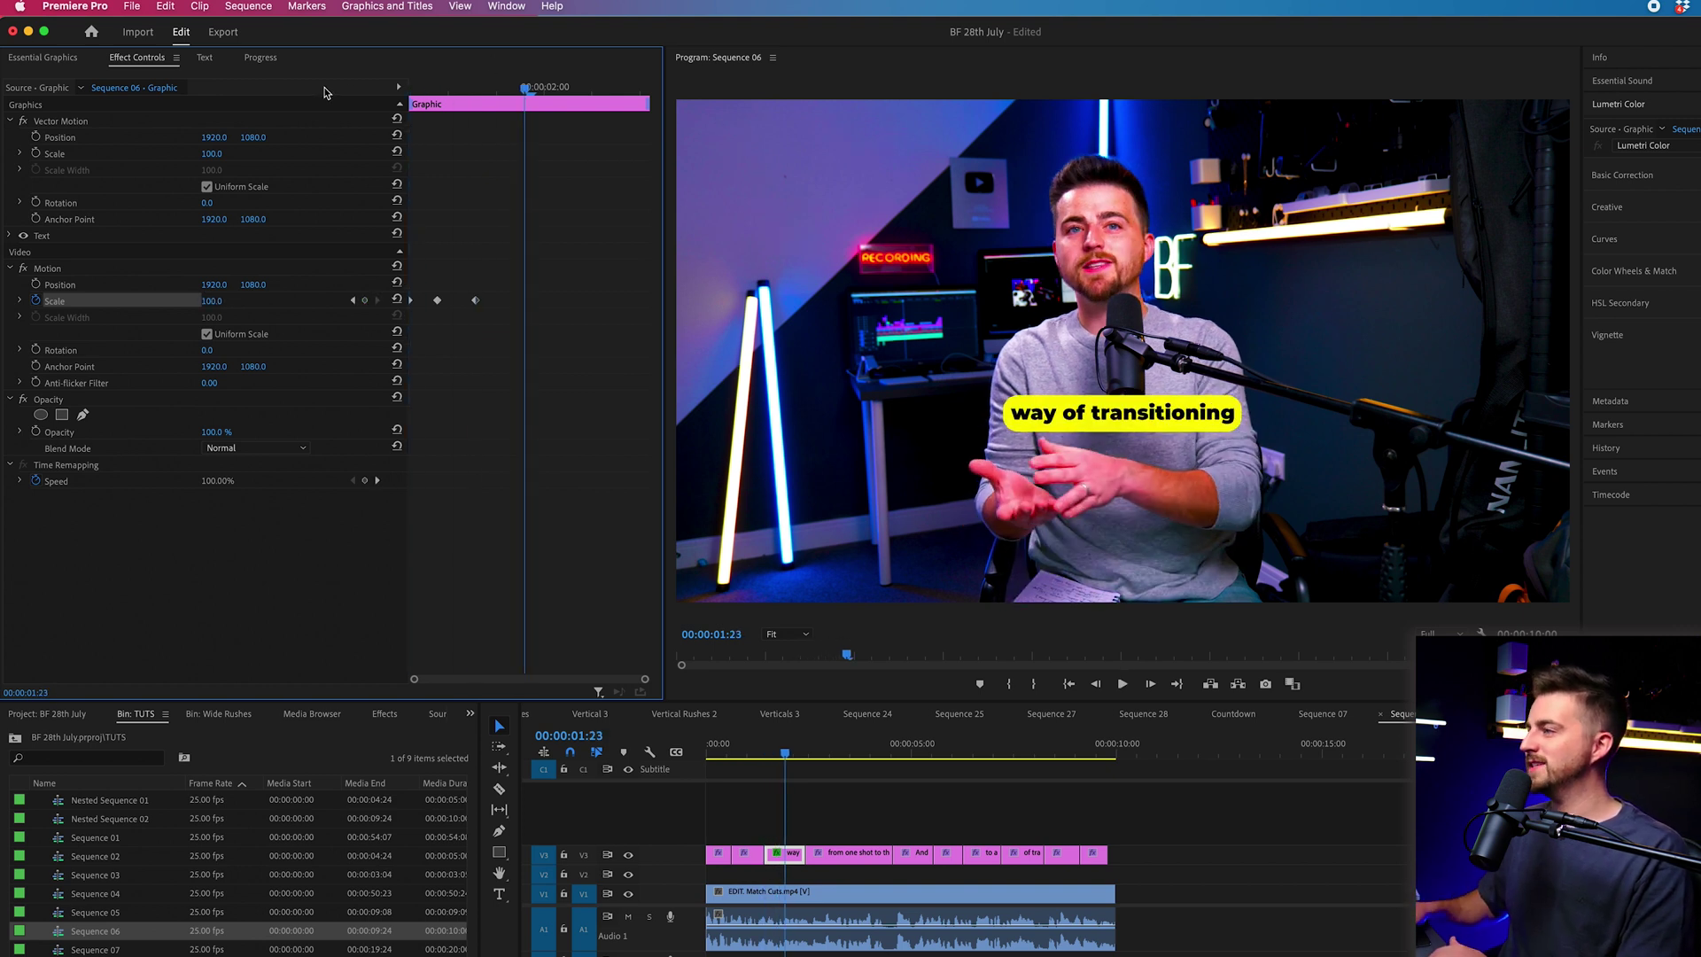
At mid-scale, raise Anchor Point Y onto the caption, raise Position Y to restore it, then preview
left_click_drag(466, 89, 420, 91)
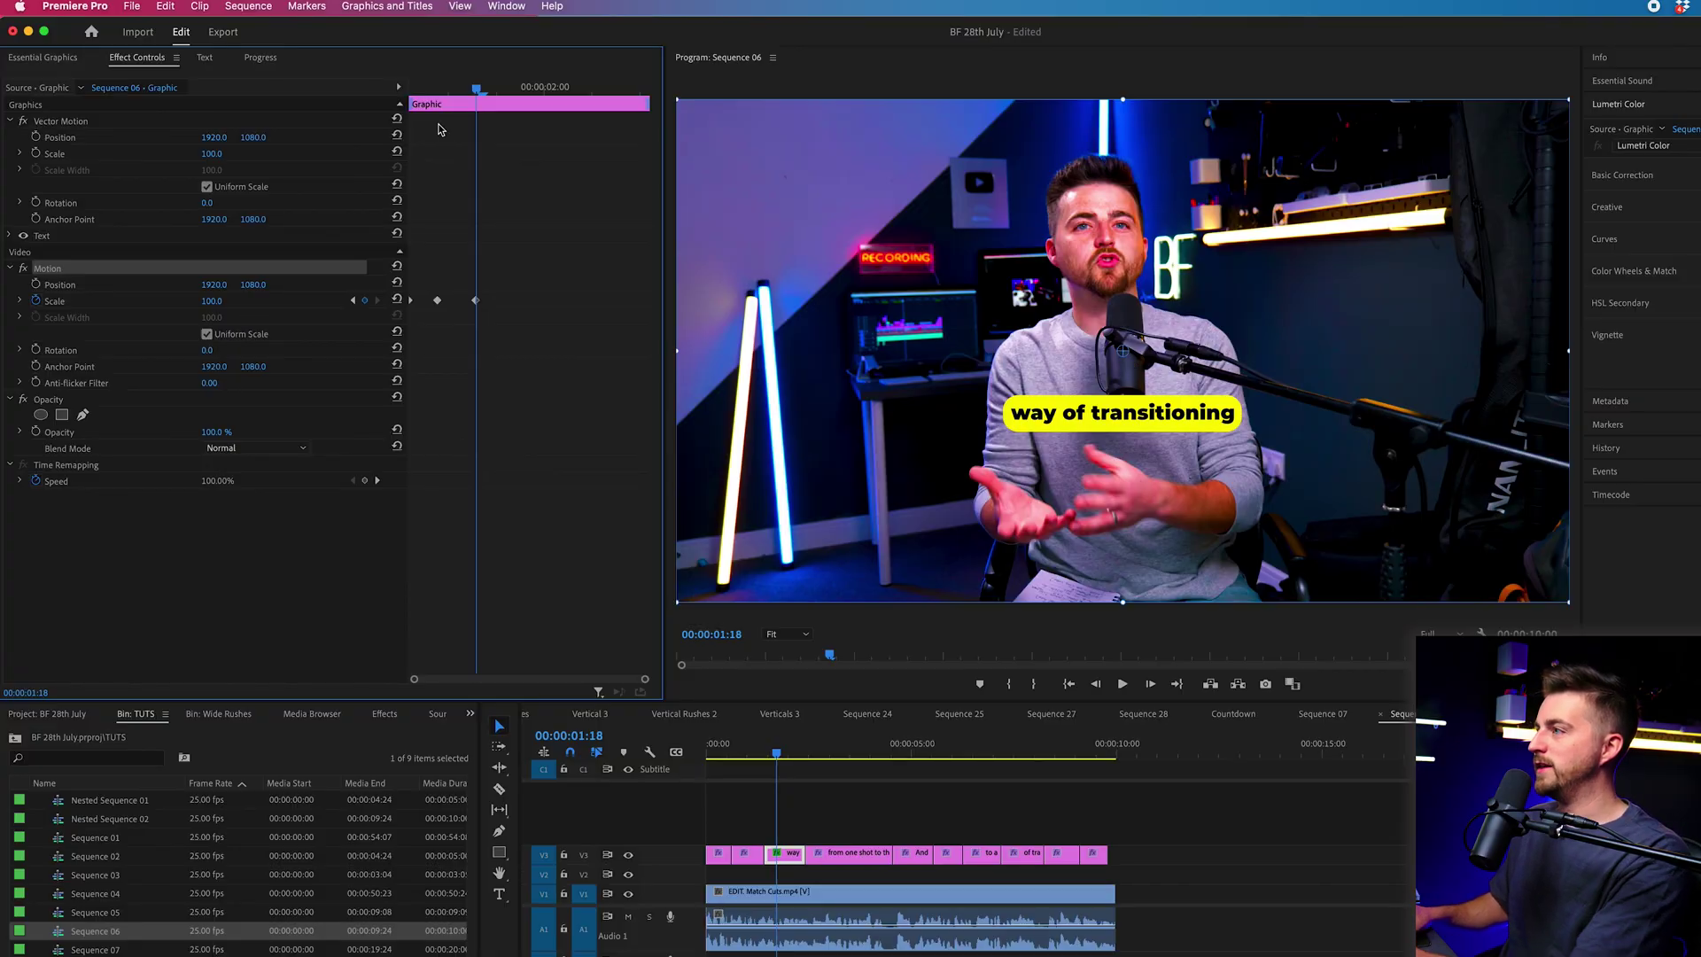
mouse_move(476, 88)
left_mouse_down()
mouse_move(414, 92)
mouse_move(476, 90)
left_mouse_up()
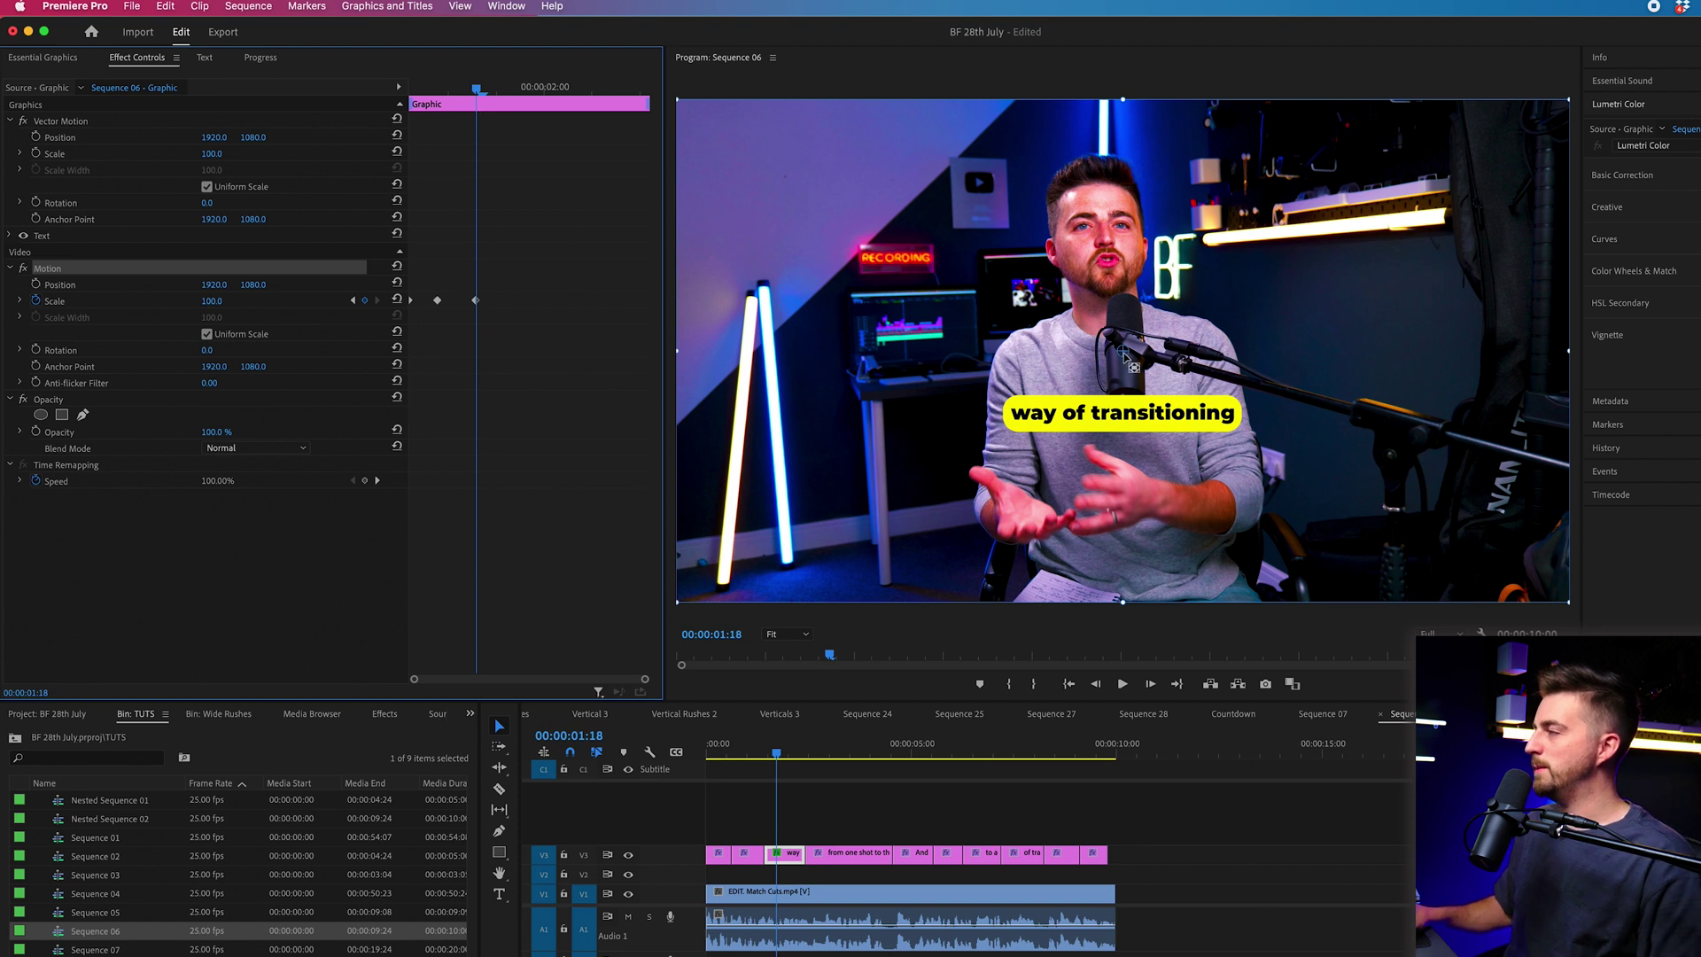
left_click_drag(1125, 354, 1124, 355)
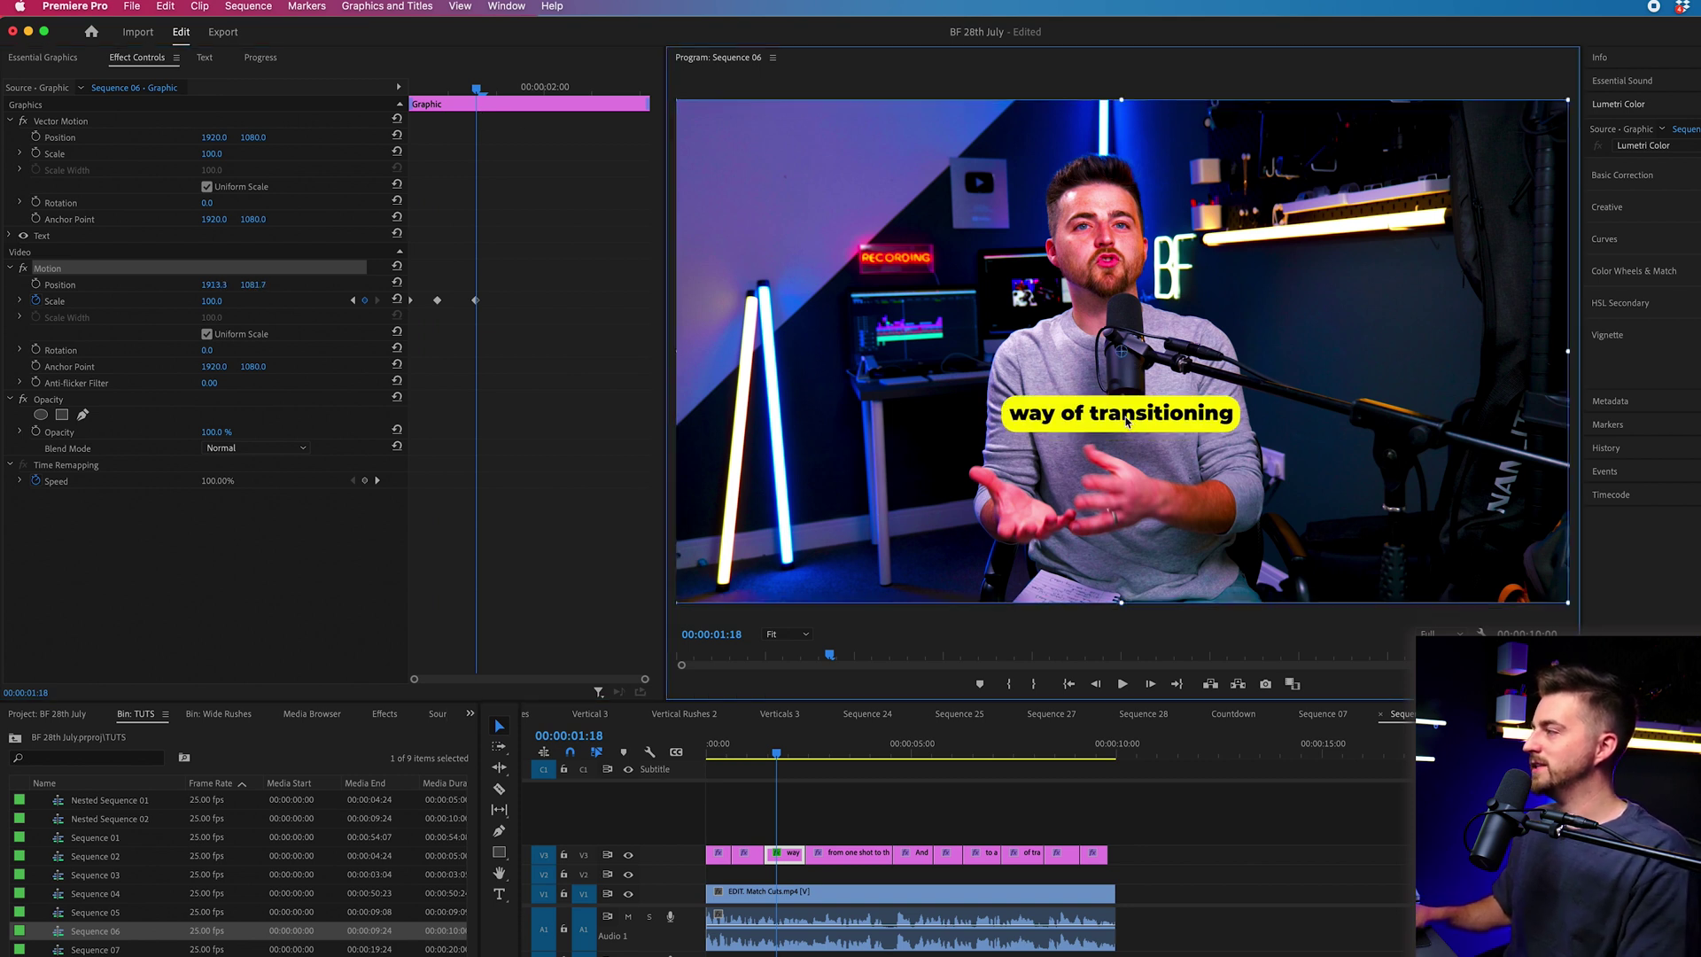
key("super+z")
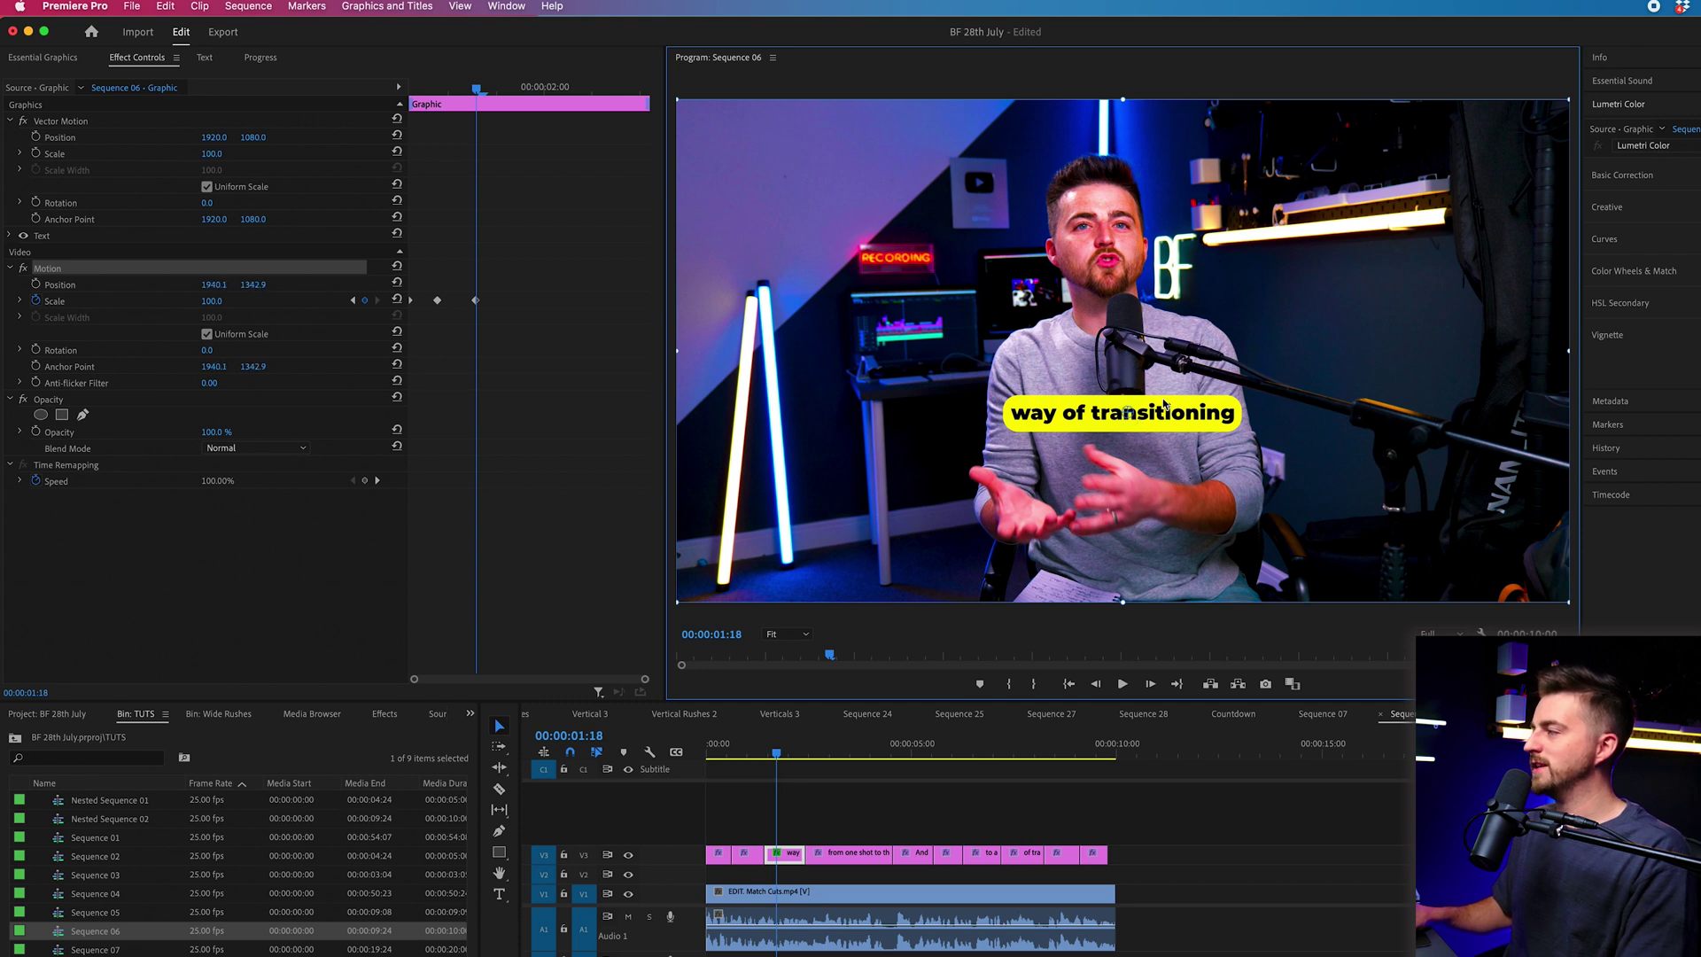
left_click_drag(252, 366, 483, 366)
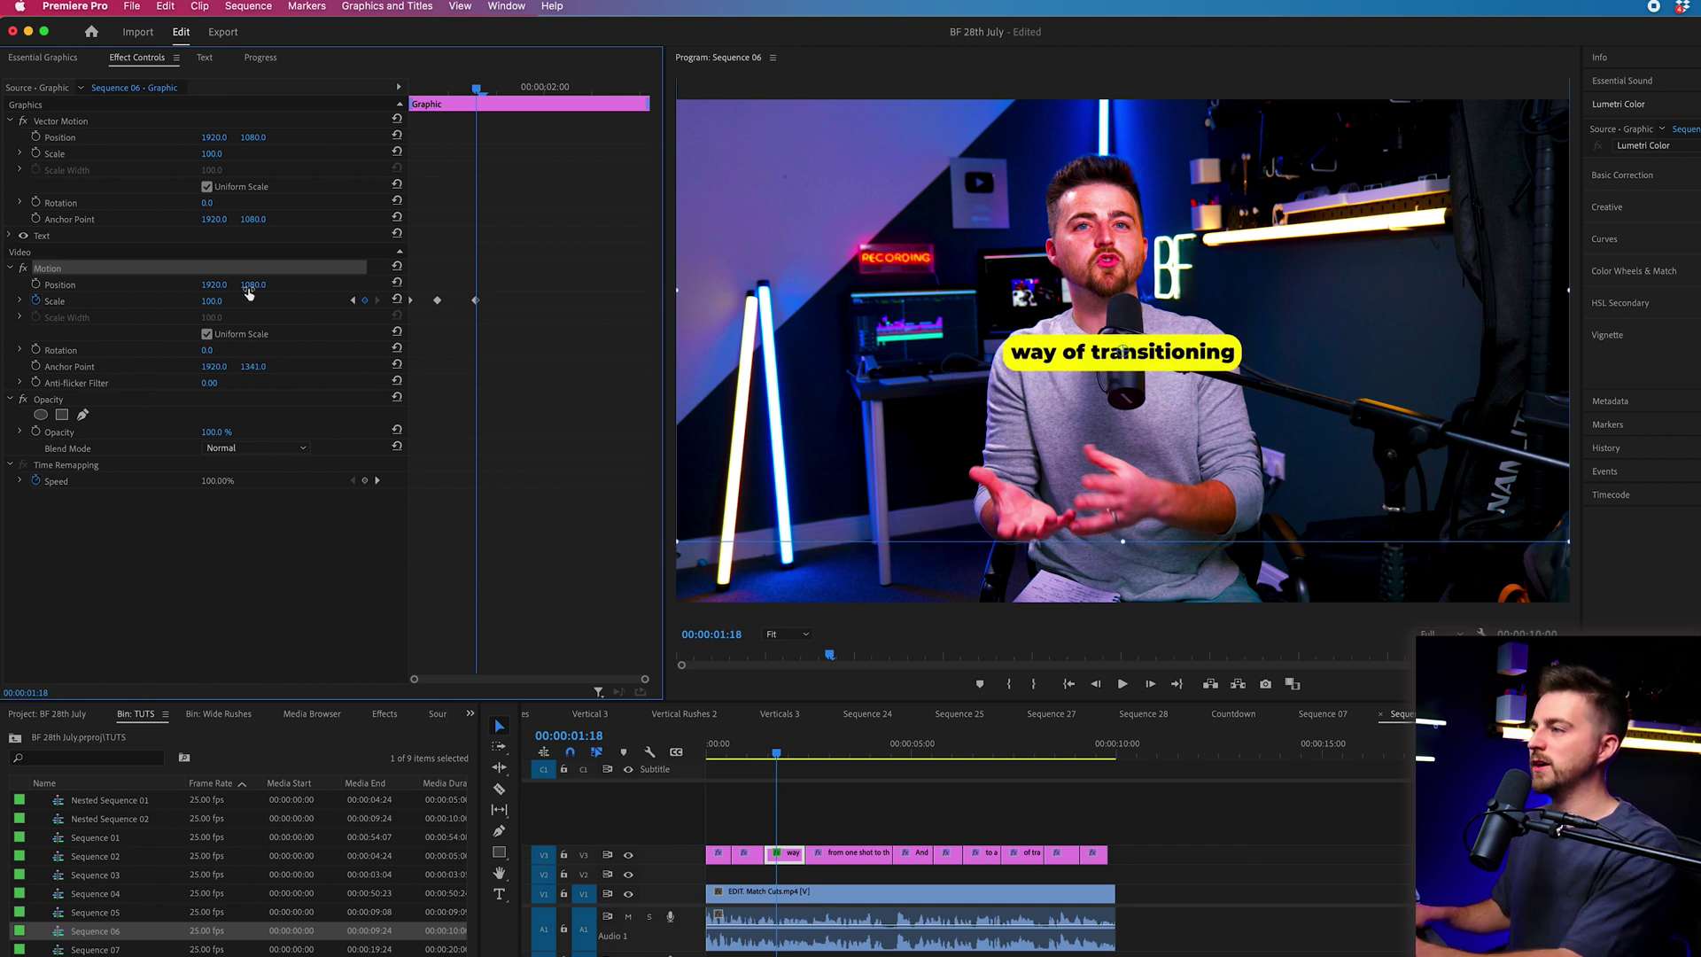
left_click_drag(253, 284, 434, 284)
left_click_drag(1123, 399, 1123, 412)
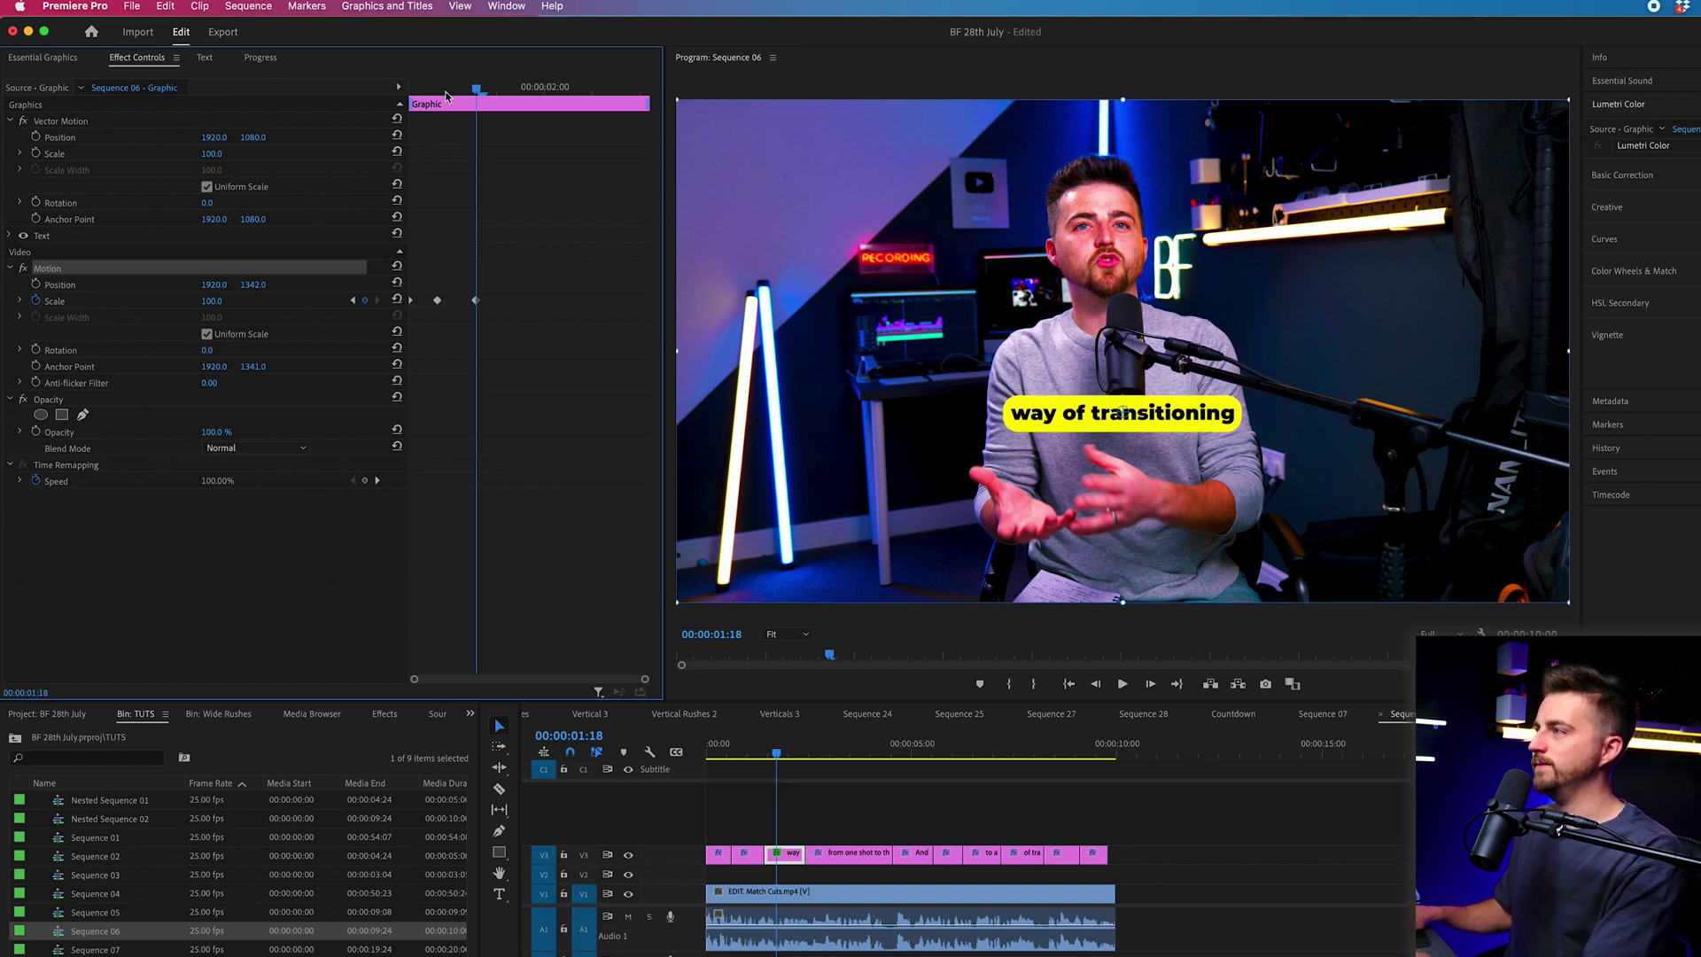
key("space")
key("space")
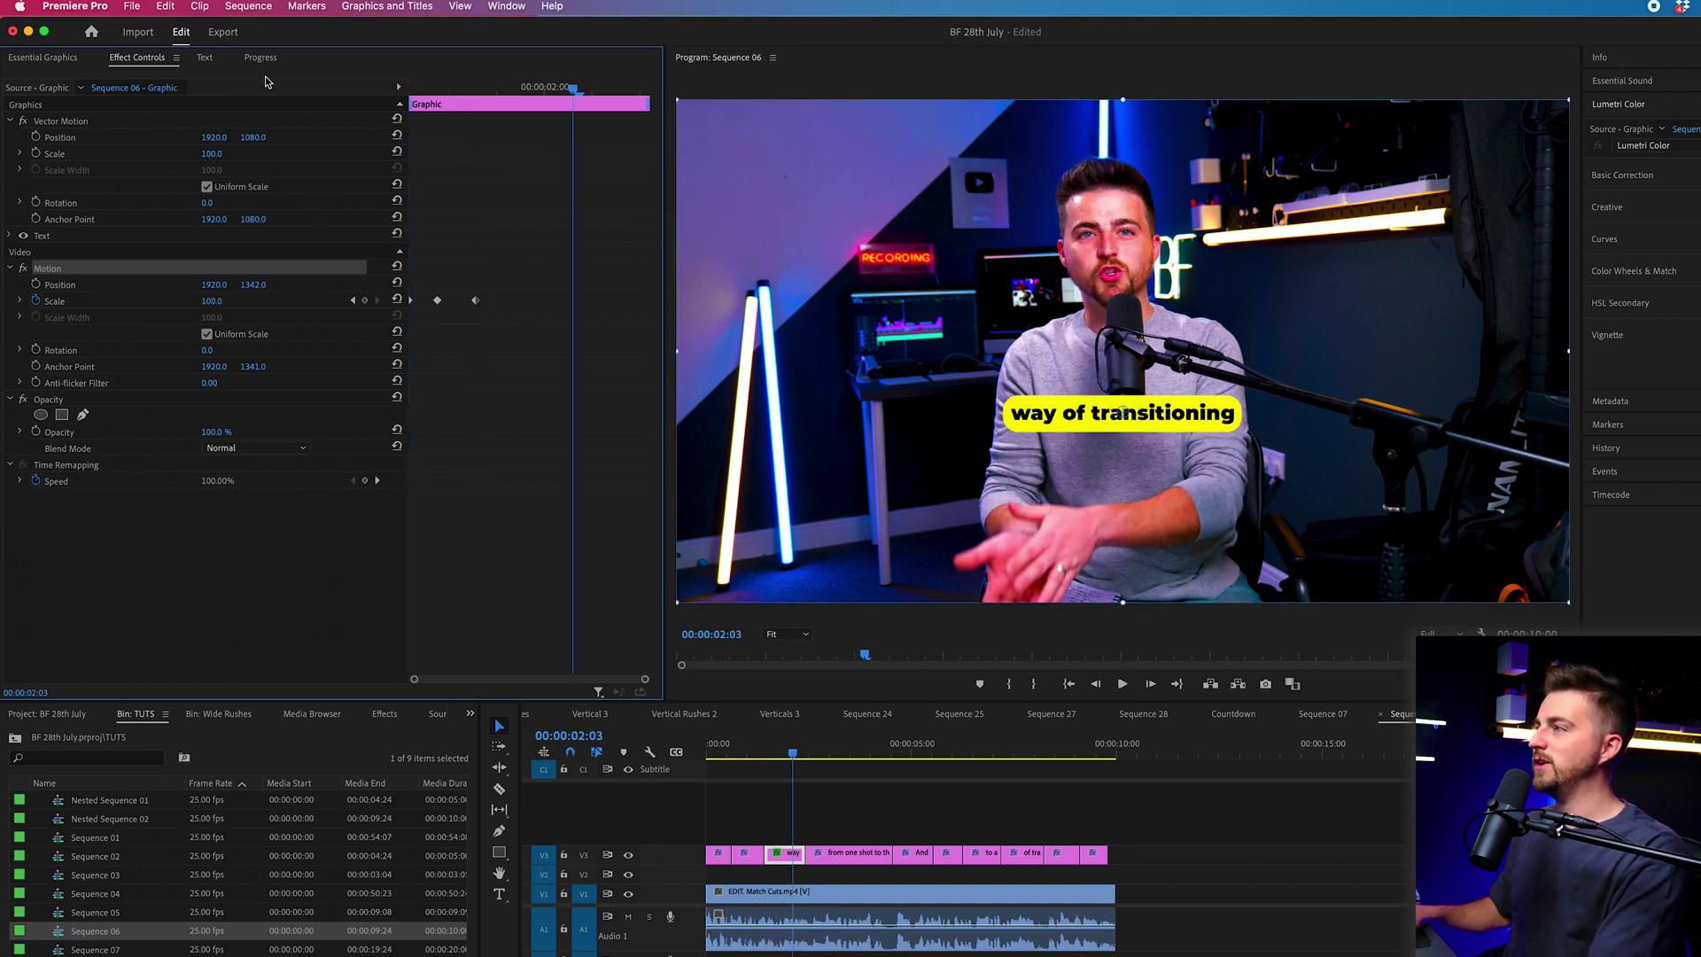
key("space")
key("space")
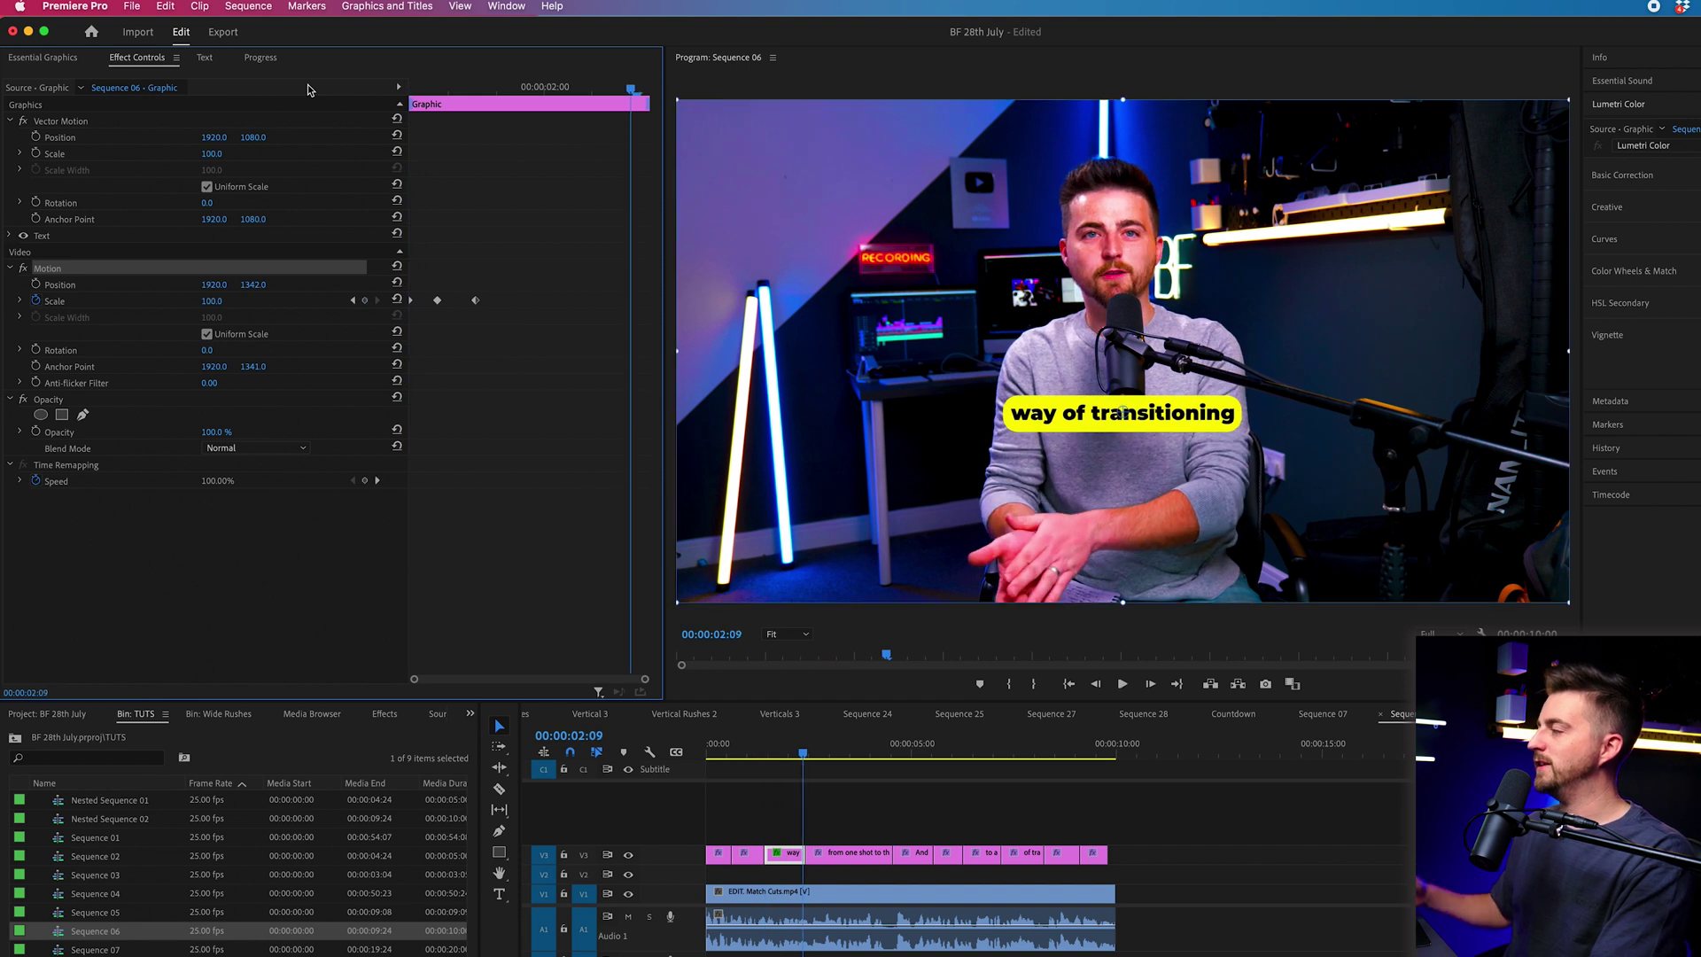
key("Up")
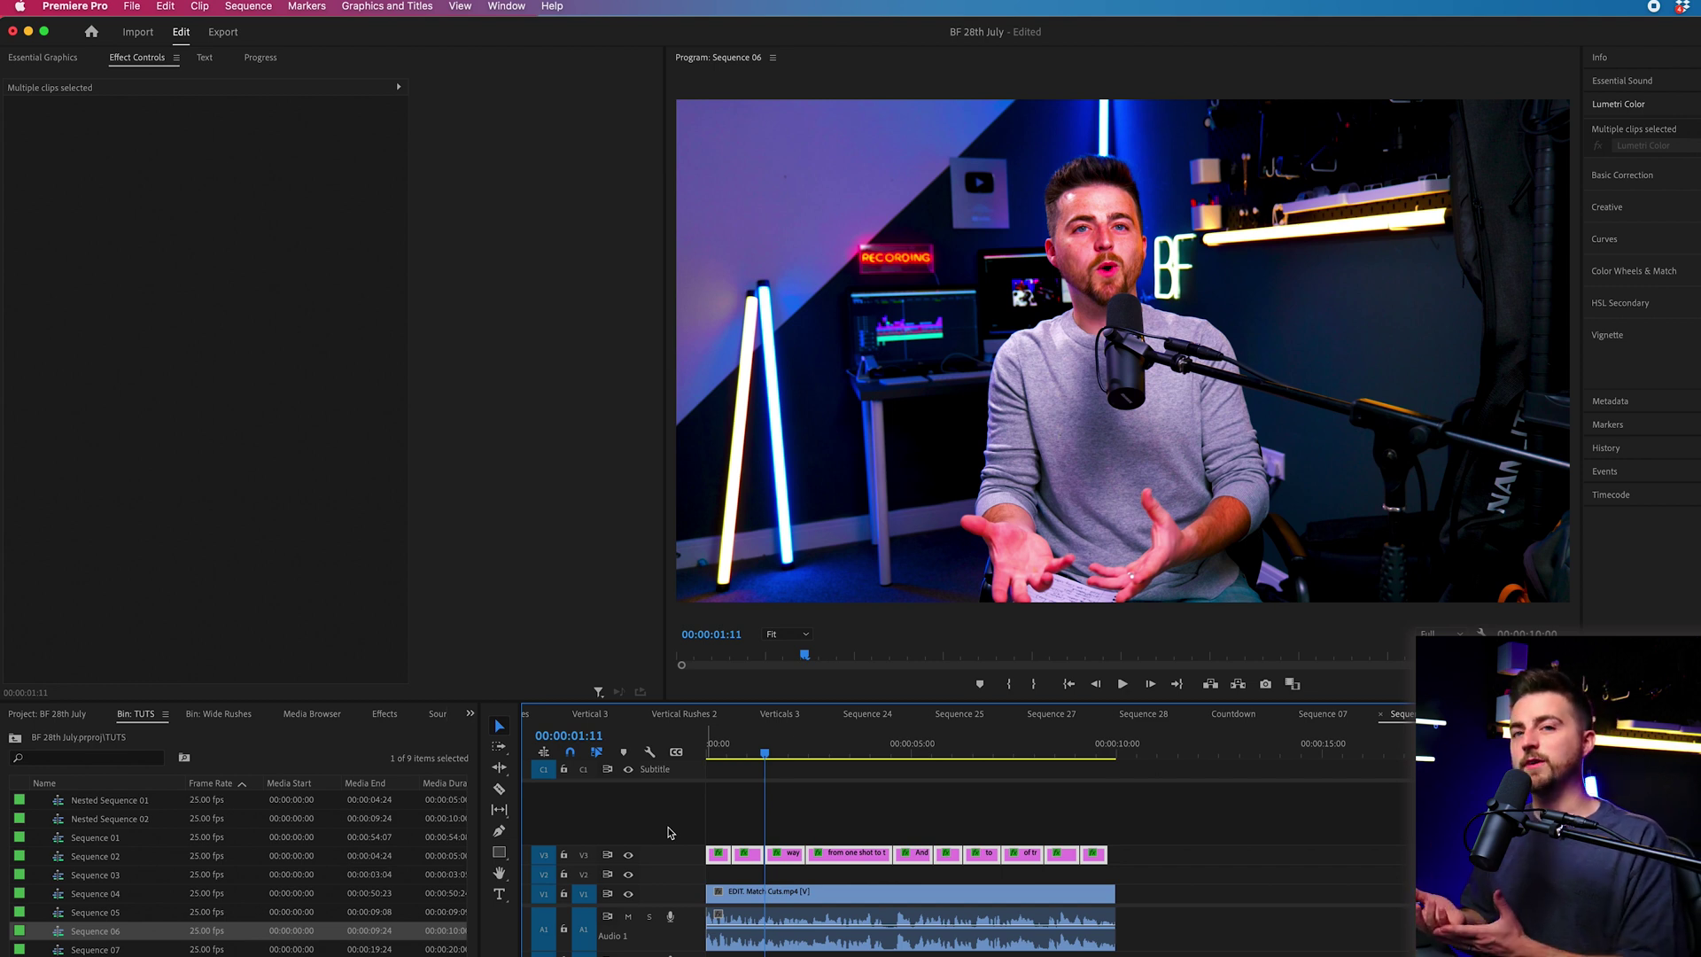
Play the sequence from the very beginning to review the animated captions
key("Home")
key("space")
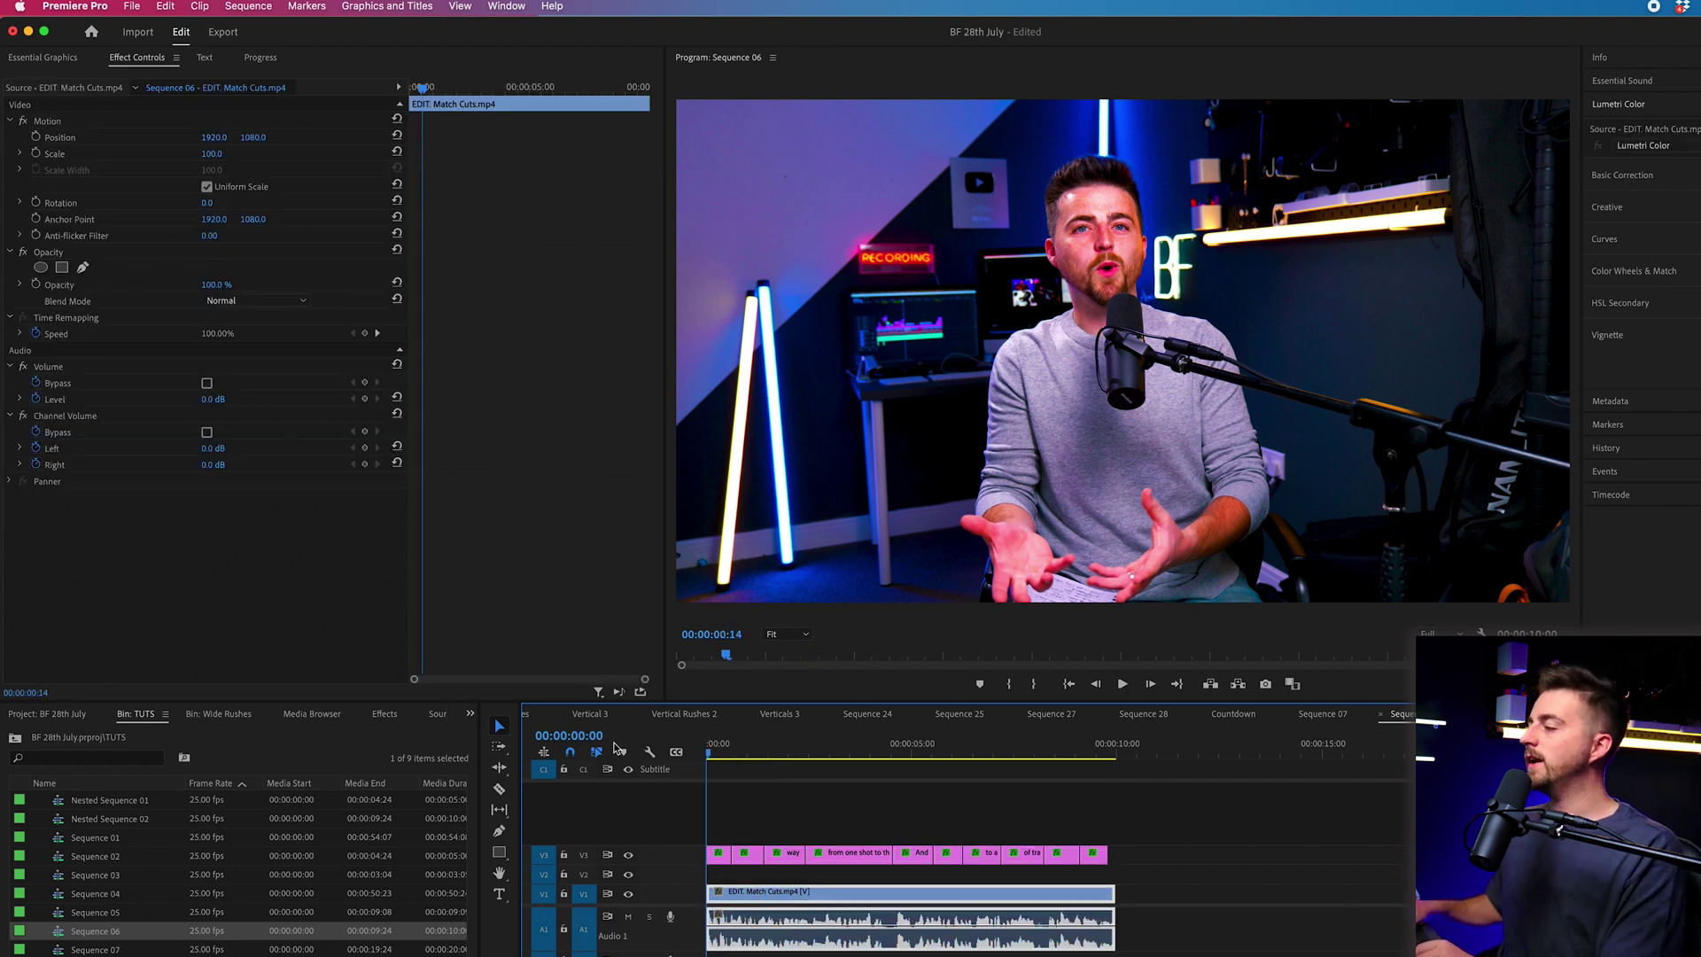